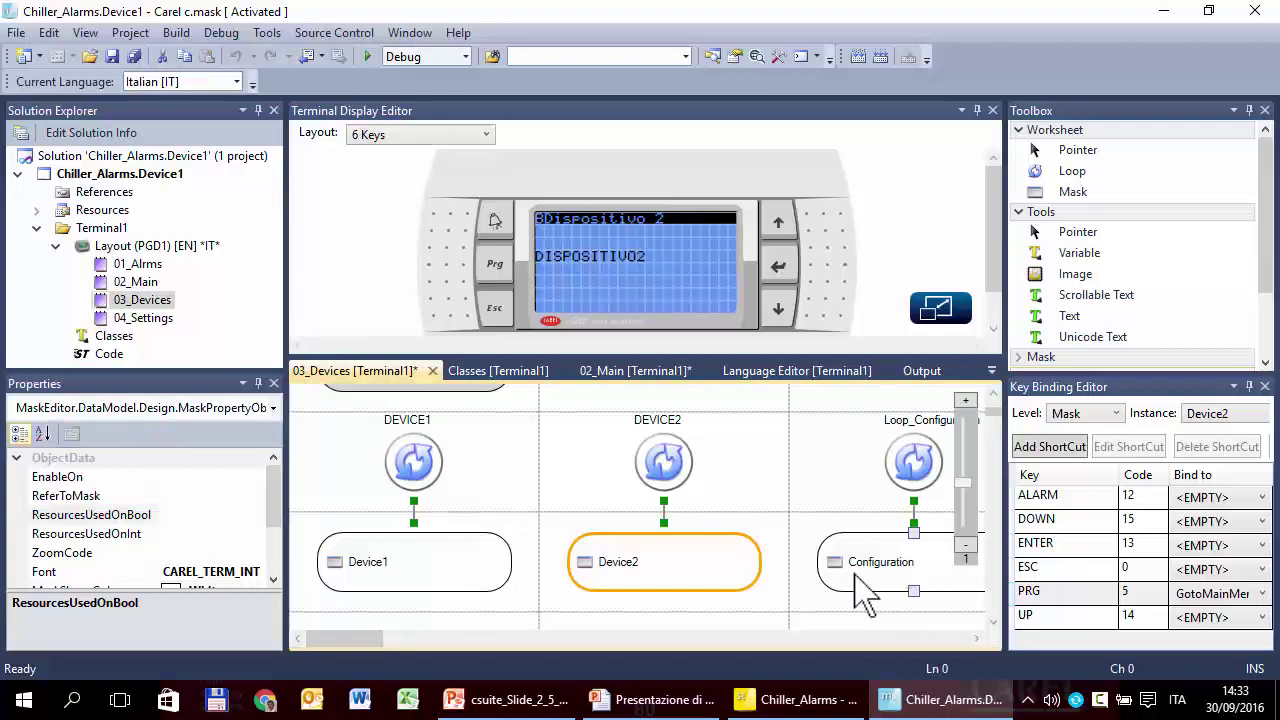
Start exporting the PGD1 layout's translations to Excel, saving the changes to 02_Main and 03_Devices first
right_click(162, 249)
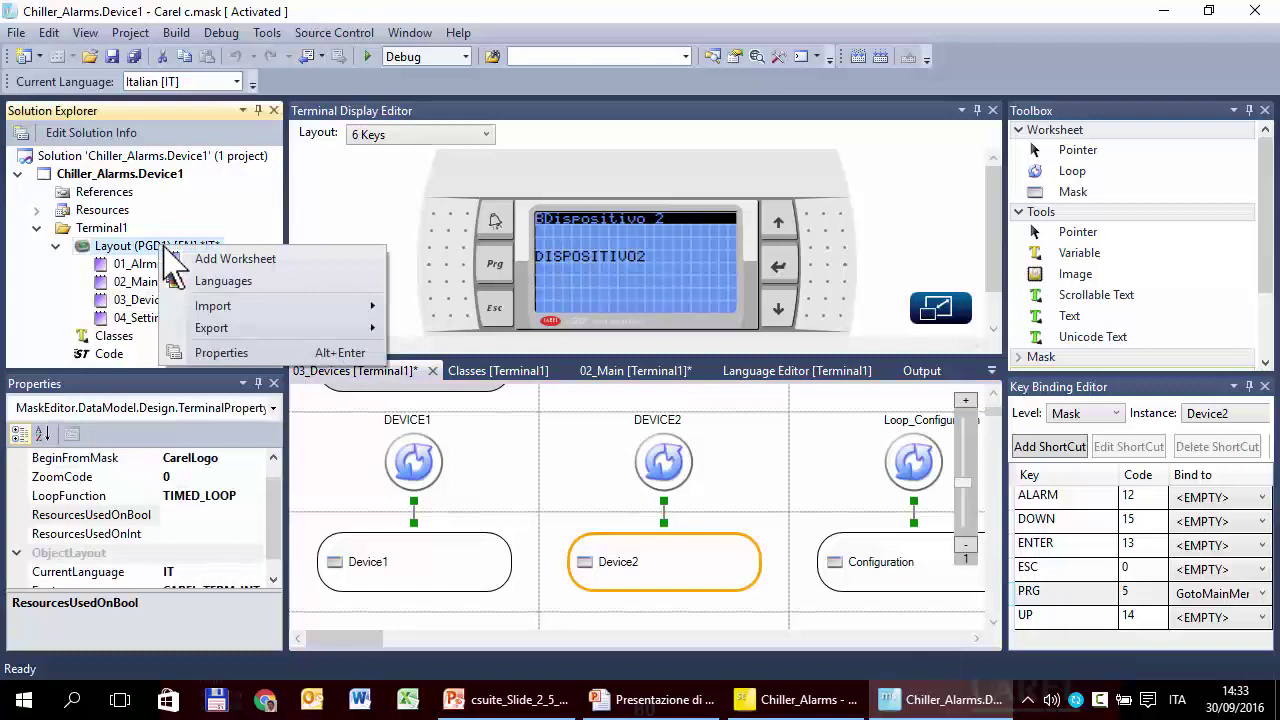
mouse_move(225, 335)
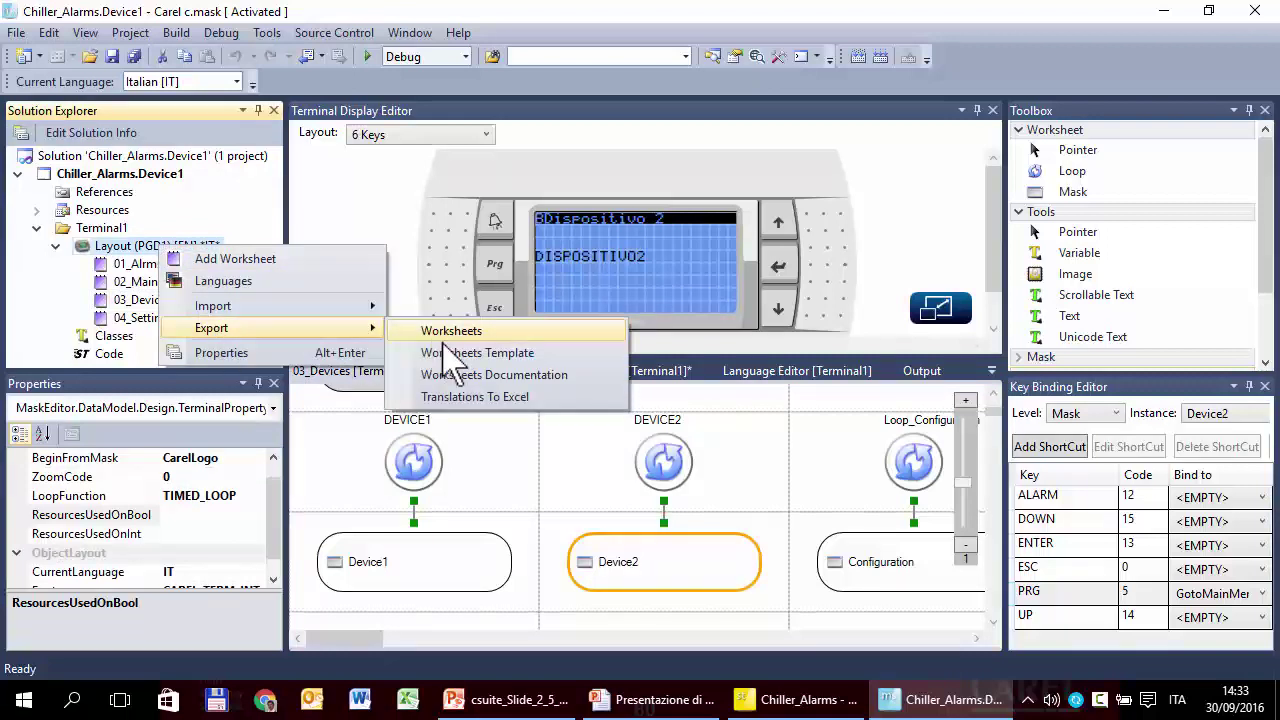
click(560, 400)
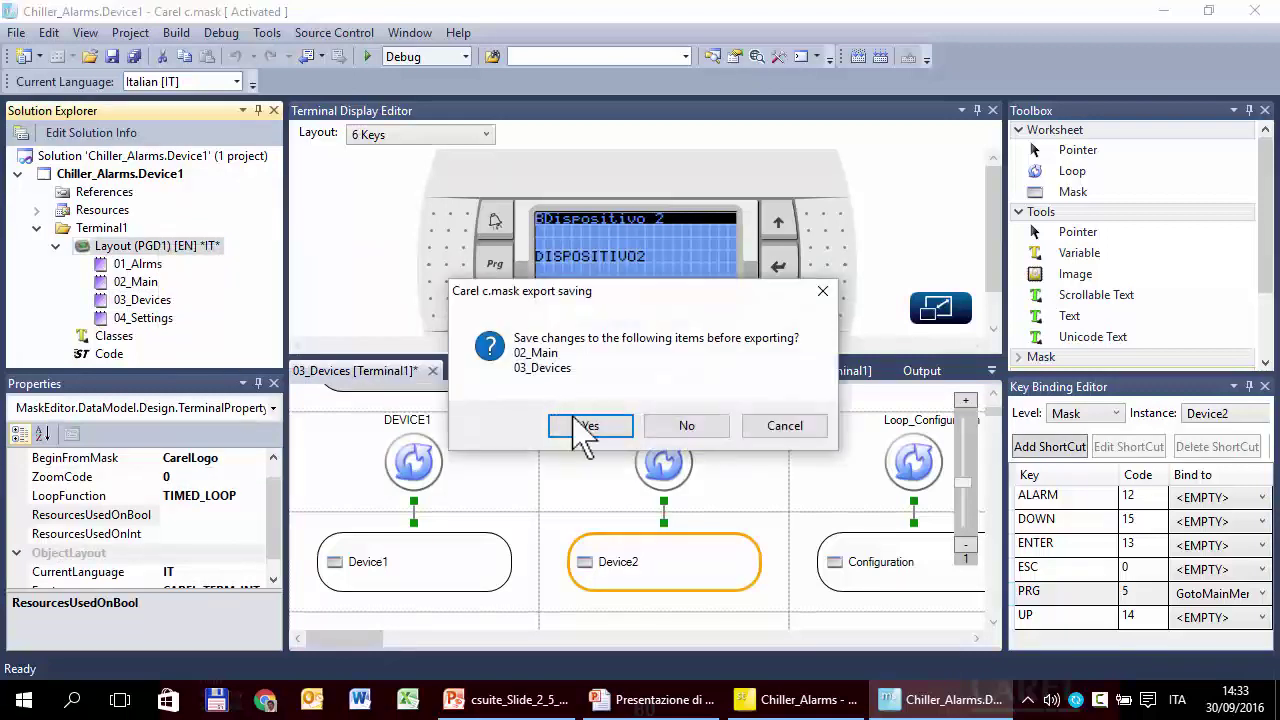
click(586, 429)
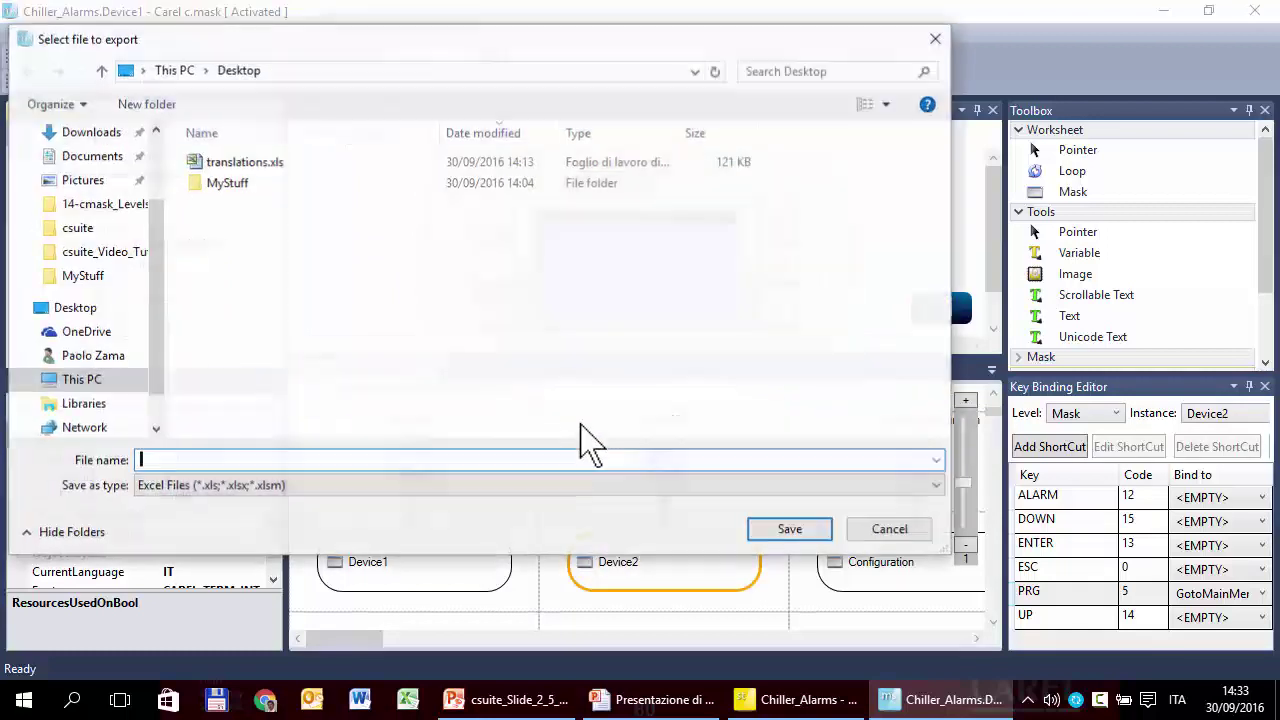
Save the translations export on the Desktop under the file name translation
scroll(143, 246, up, 2)
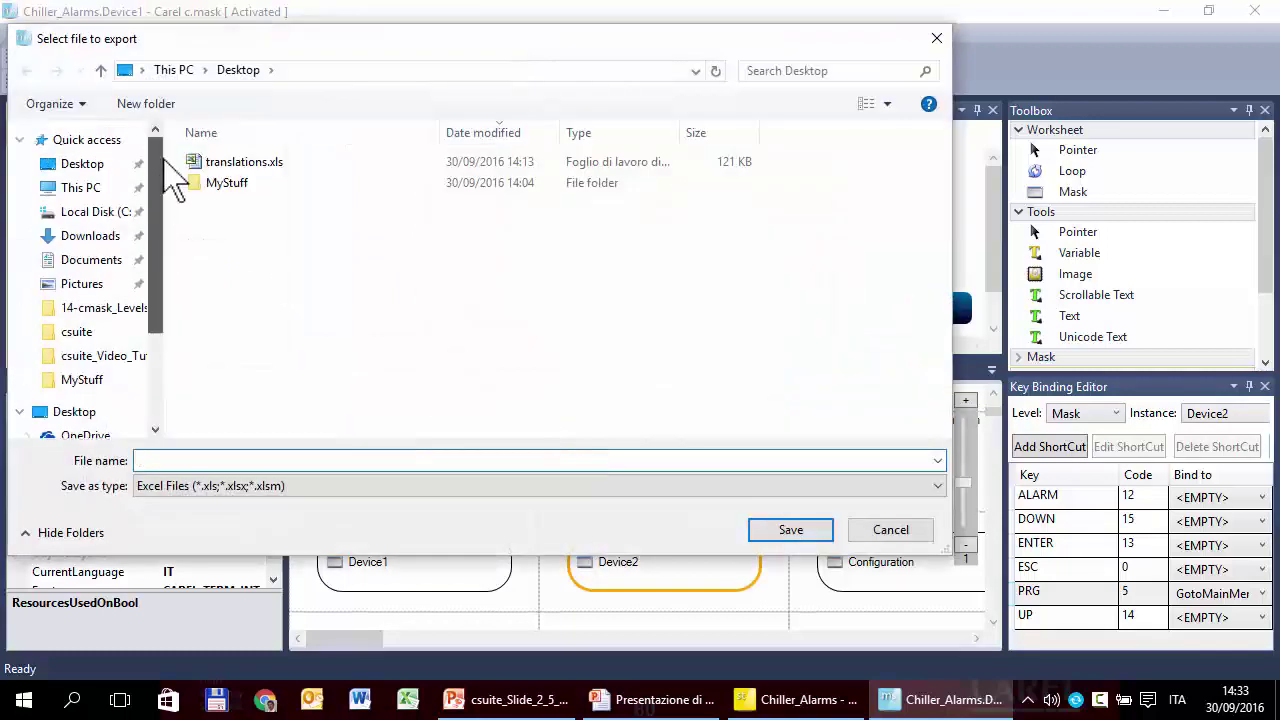
click(100, 164)
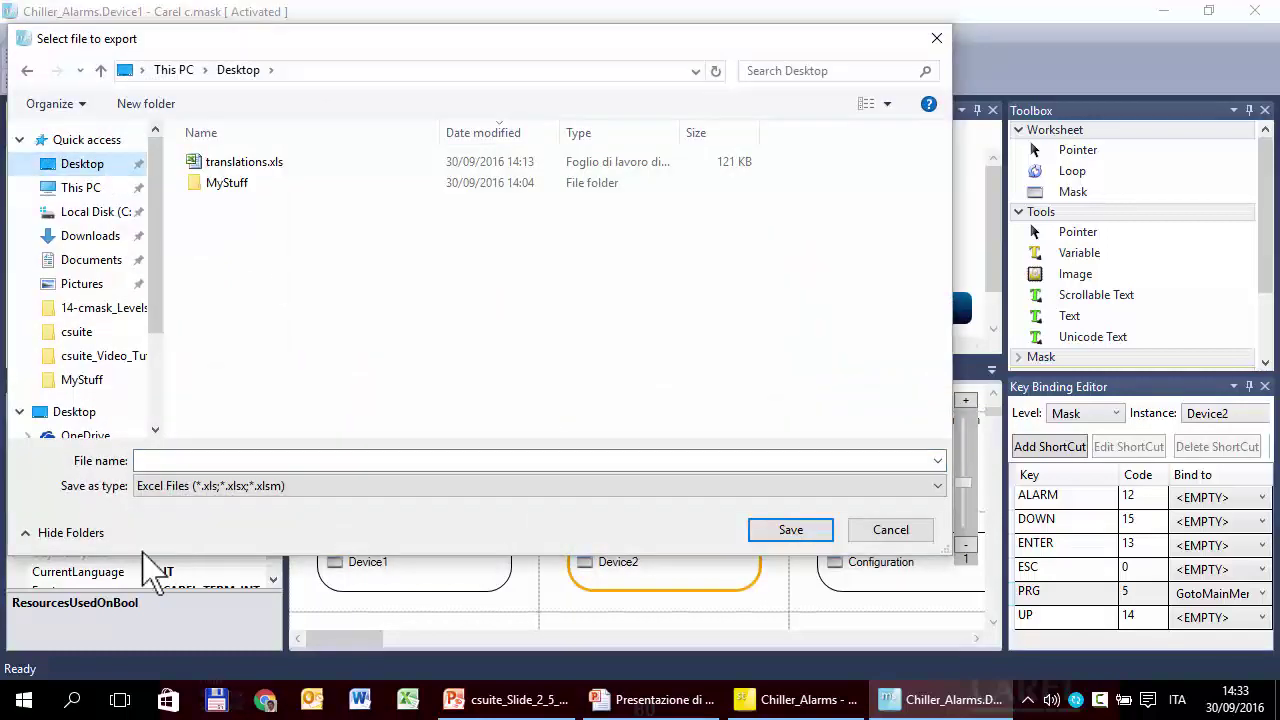
click(197, 460)
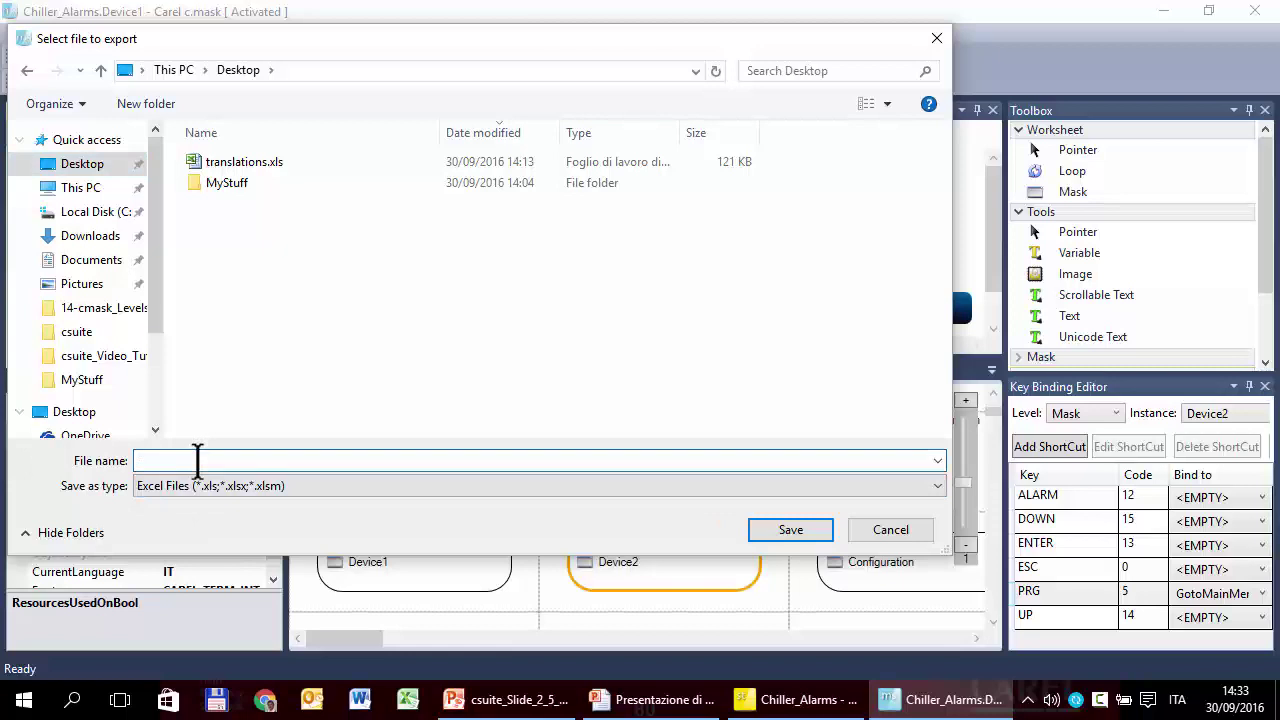
text(translation)
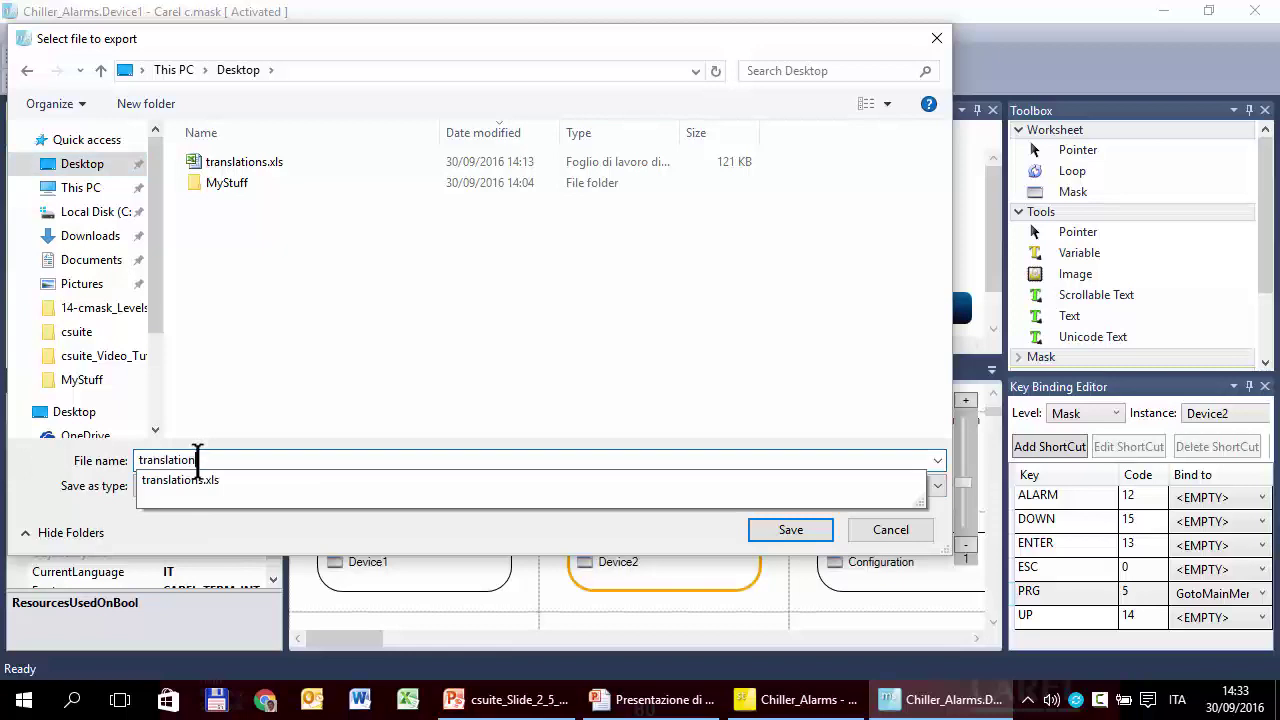
click(786, 530)
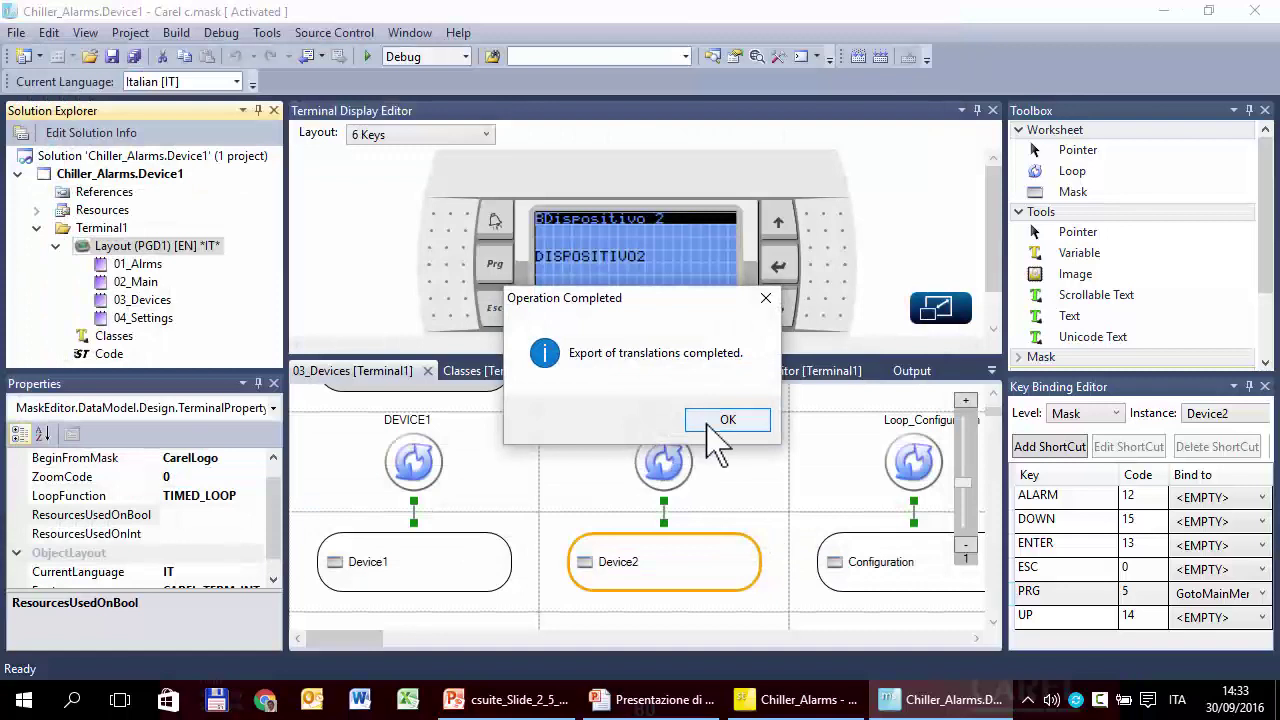
click(720, 421)
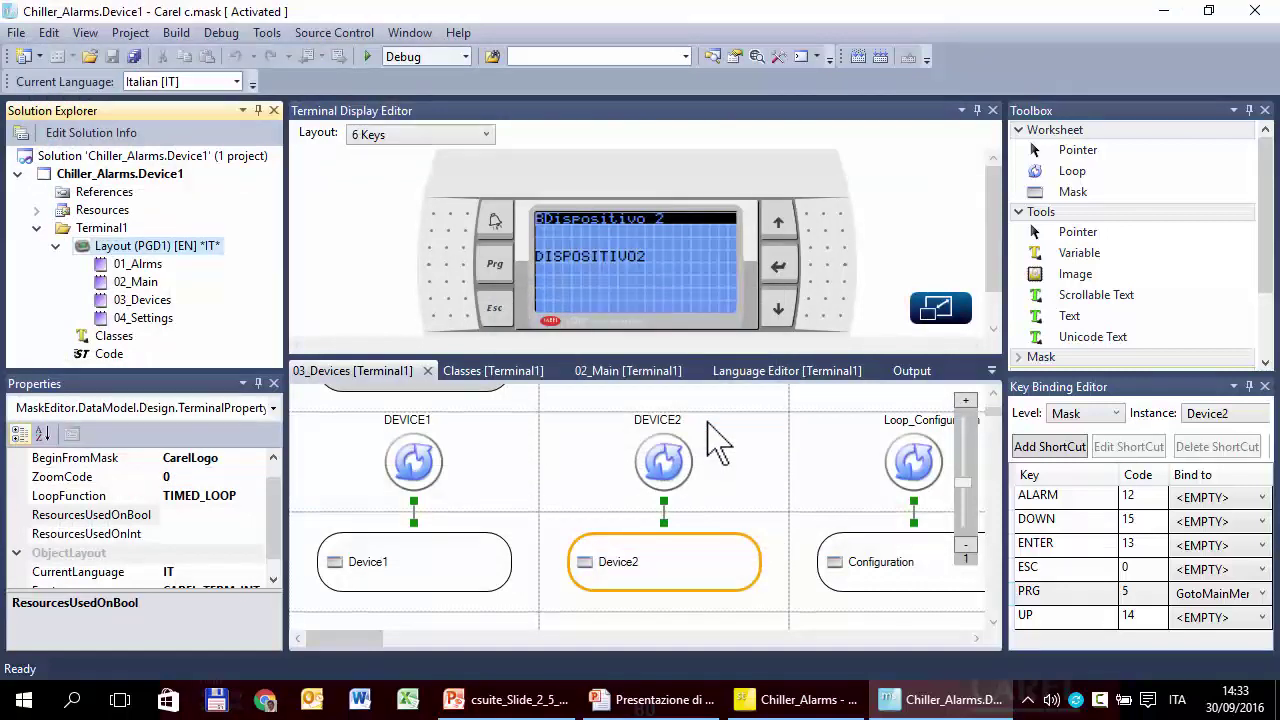
Switch to the desktop and open the exported translation.xls in Excel
key(super+d)
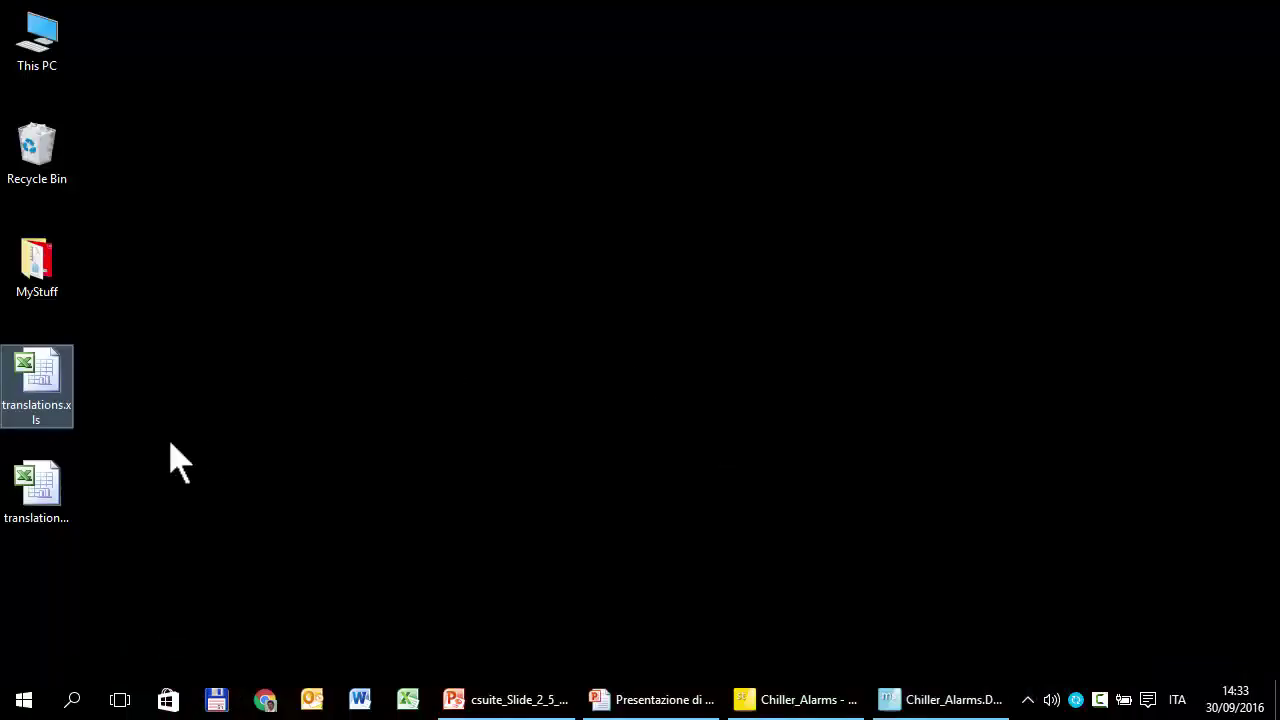
click(40, 486)
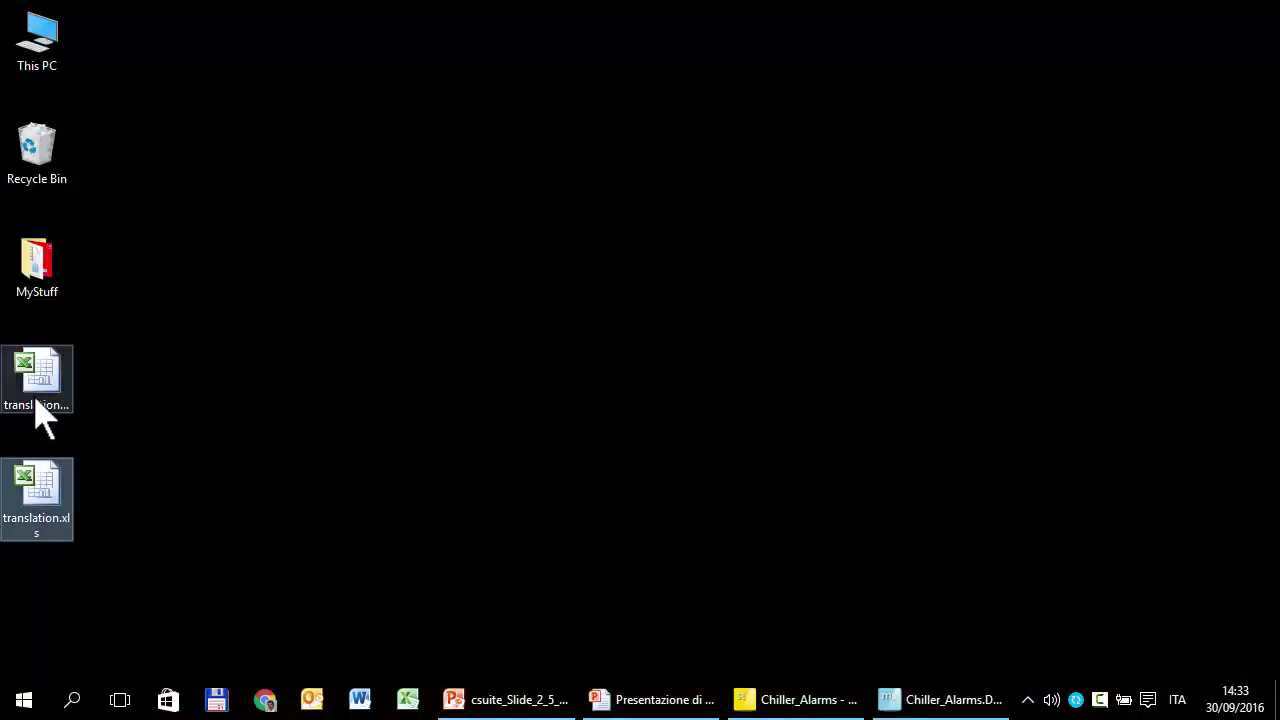
click(40, 405)
click(50, 500)
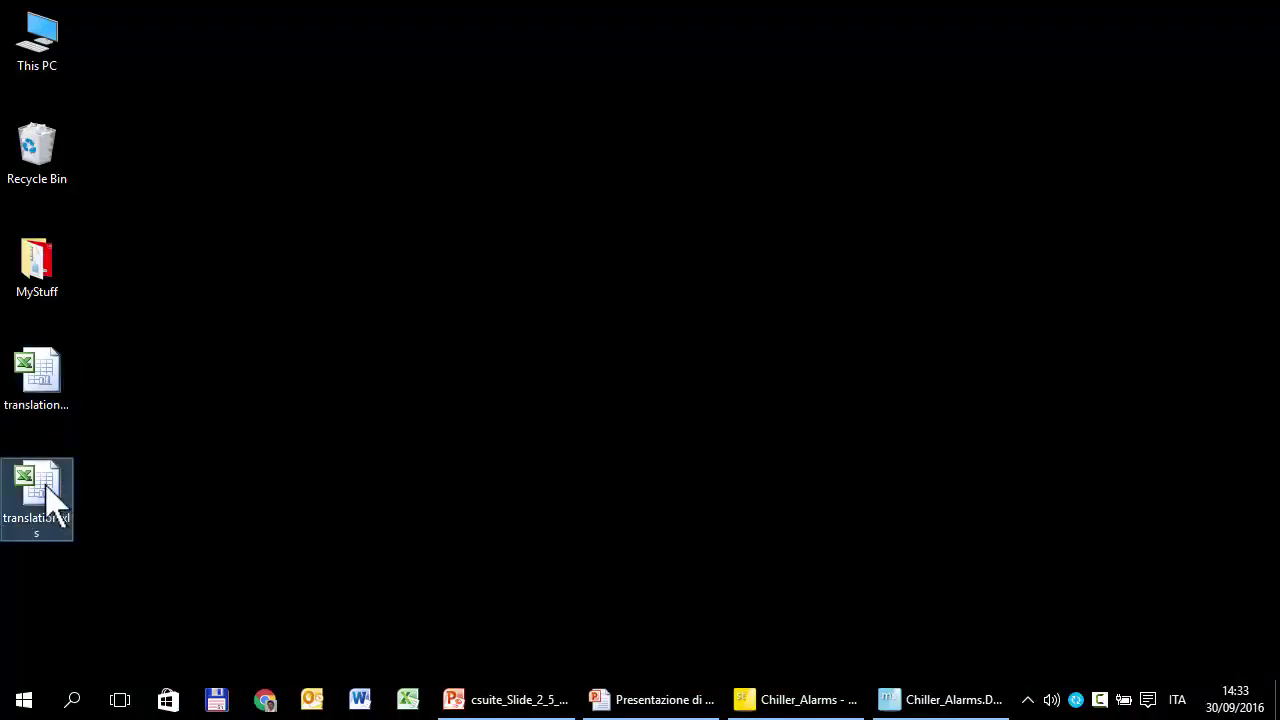
double_click(44, 488)
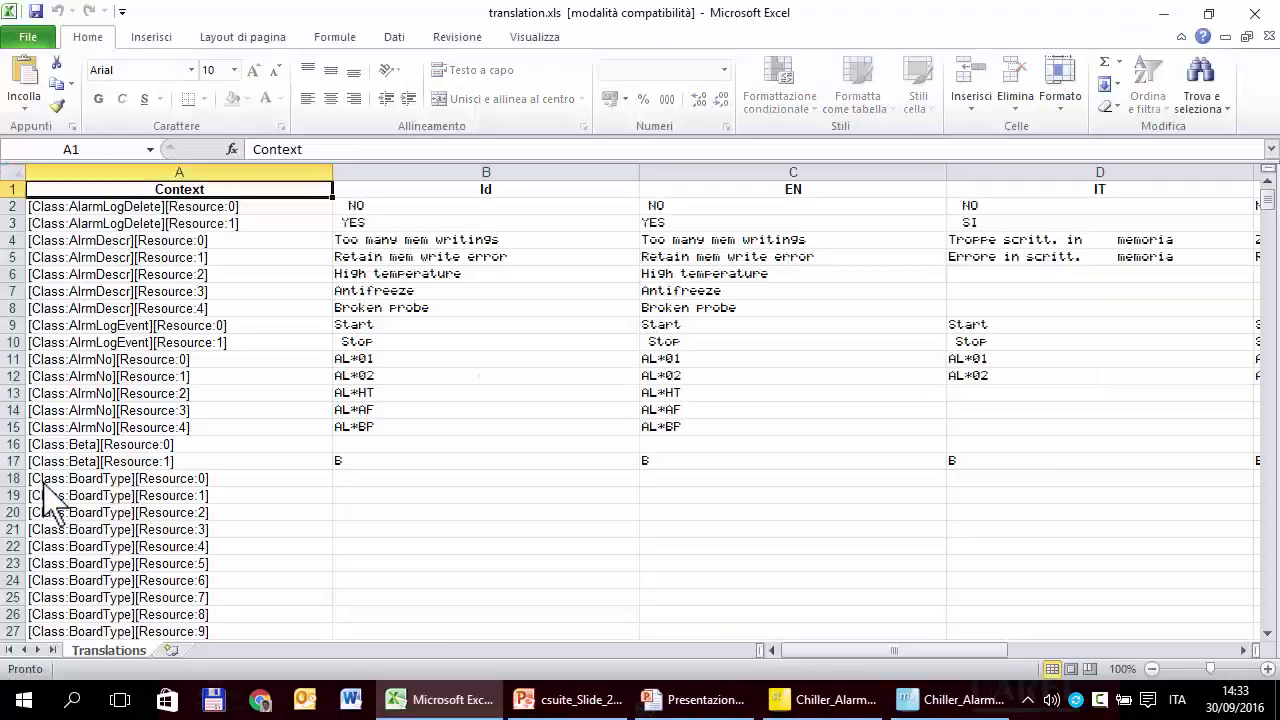
Examine the language columns EN, IT and DE in the header row of the Translations sheet
click(797, 185)
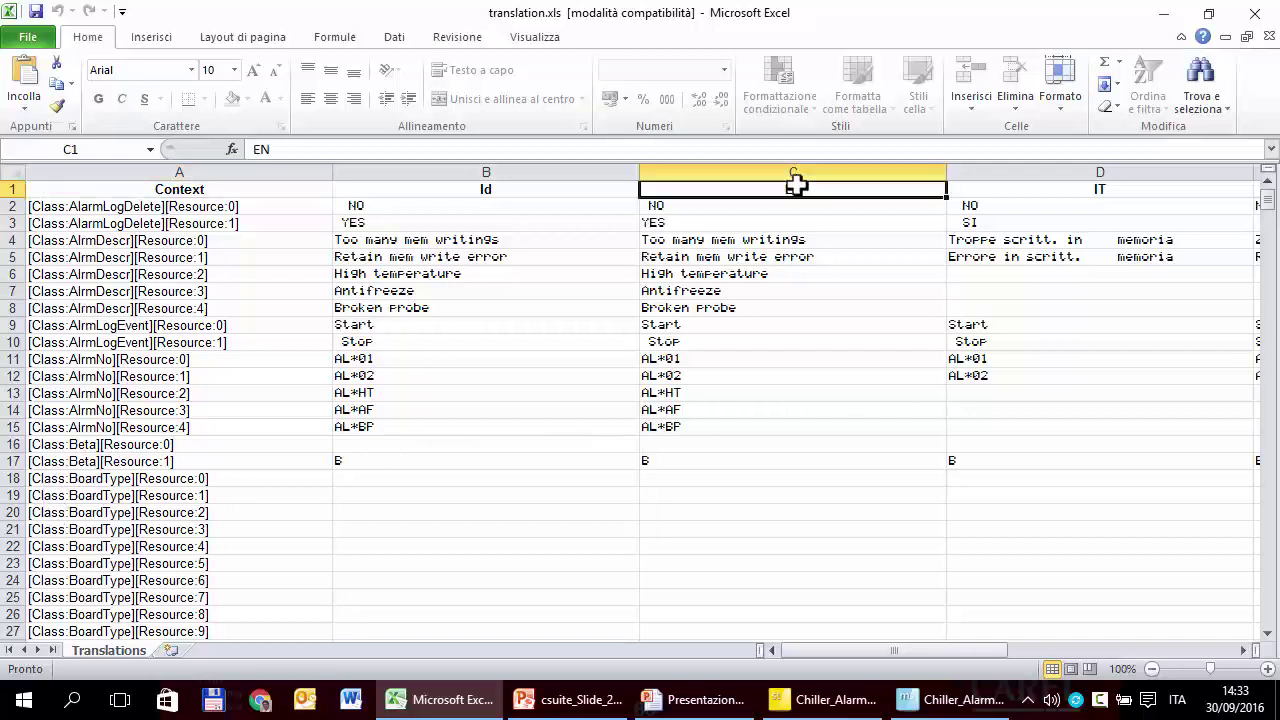
click(1082, 192)
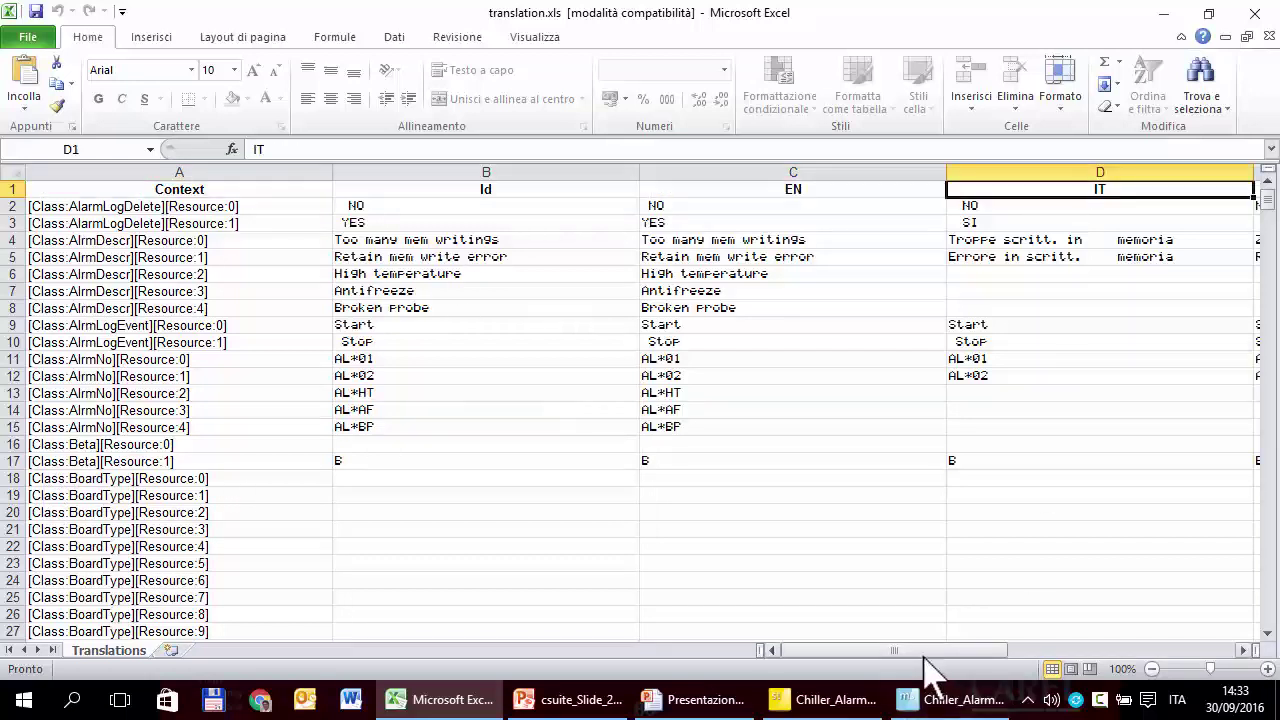
drag(915, 650, 982, 650)
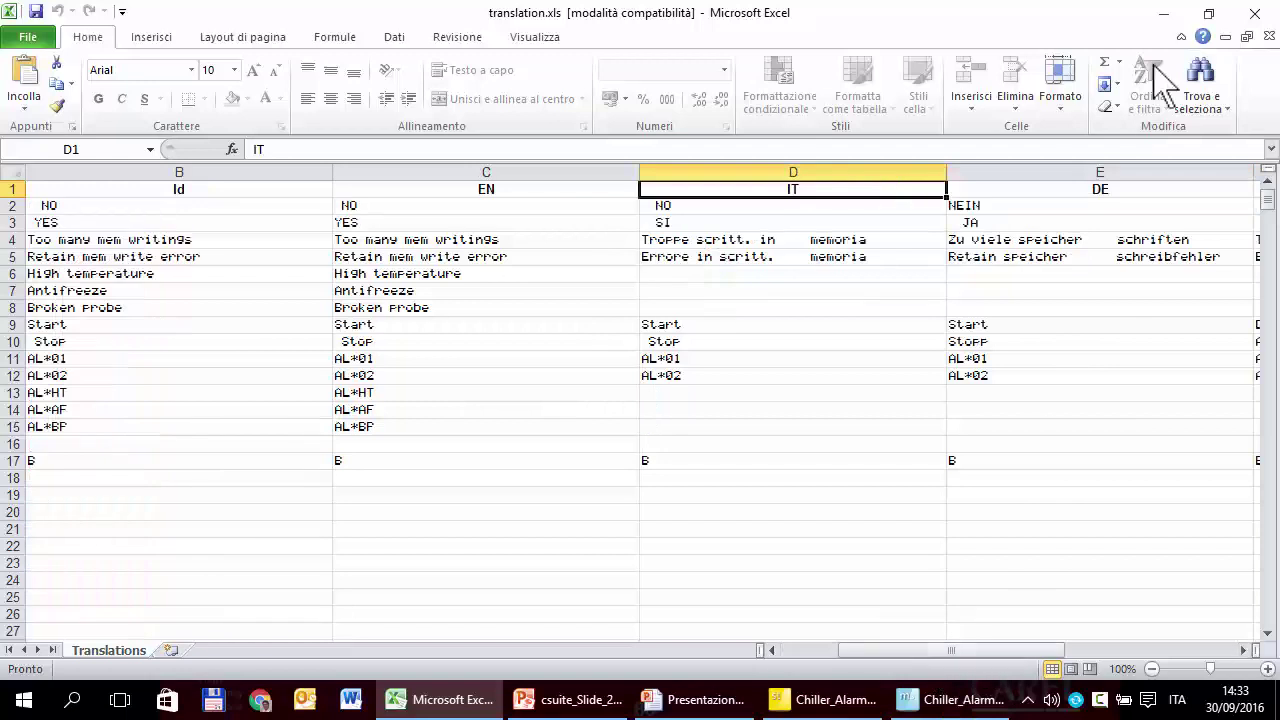
click(1130, 200)
click(1125, 188)
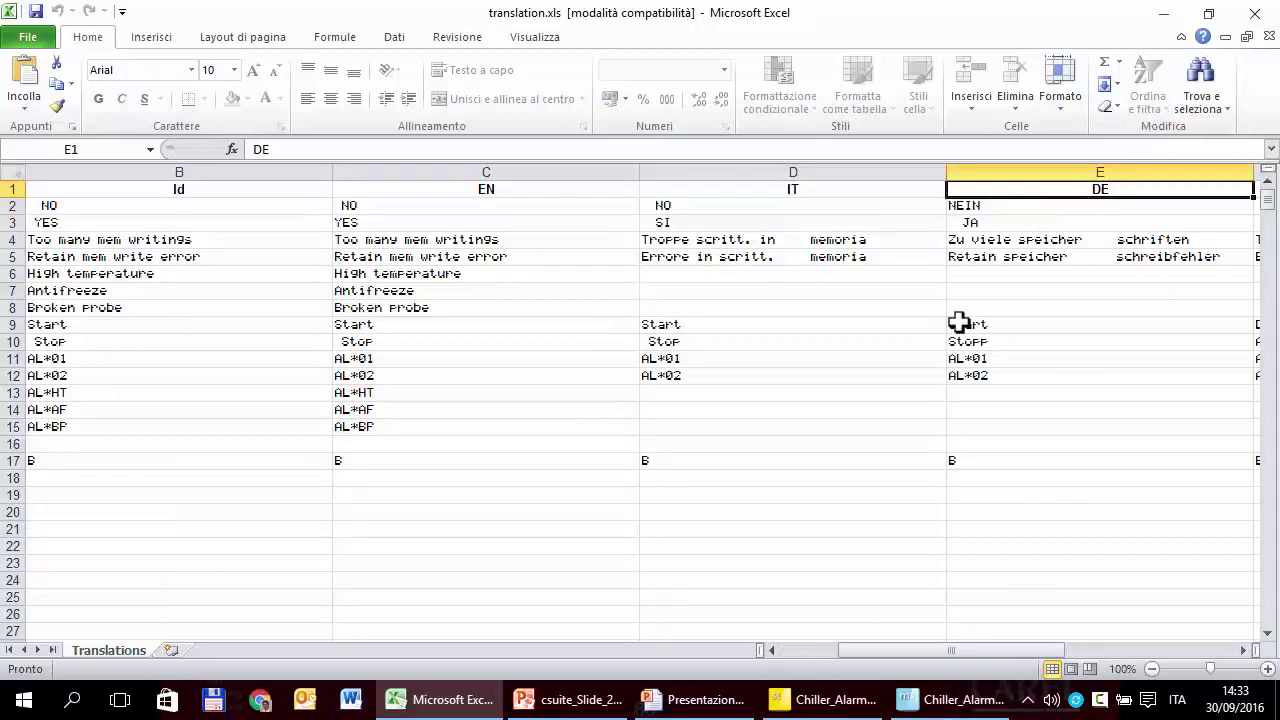
drag(868, 650, 815, 650)
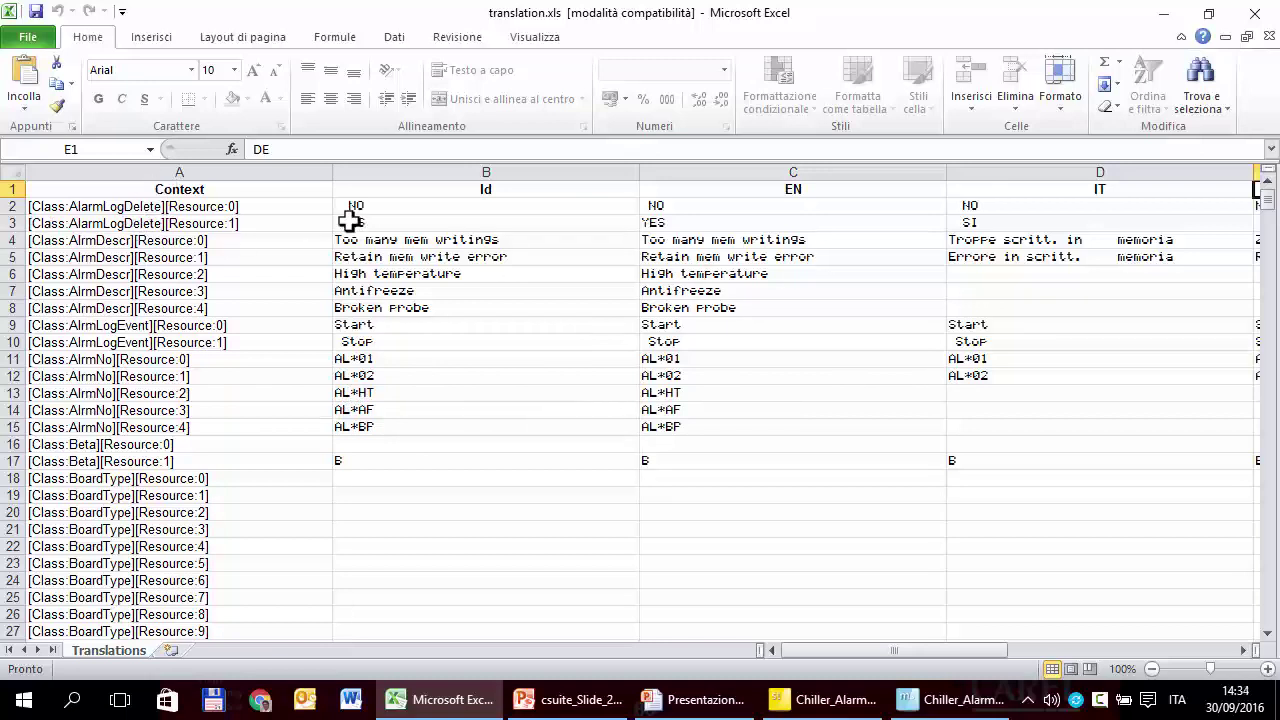
Look through the Class resource entries in the Context column and their texts in each language
click(38, 307)
scroll(38, 307, down, 10)
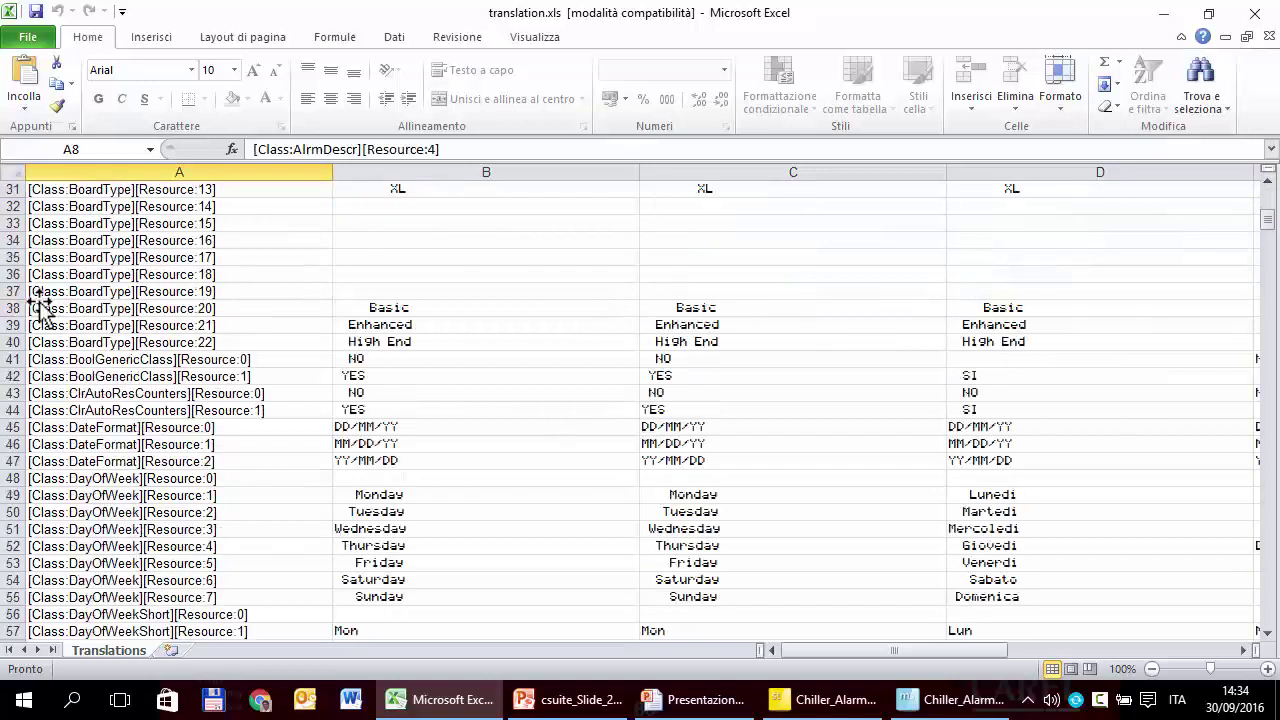
scroll(38, 307, down, 12)
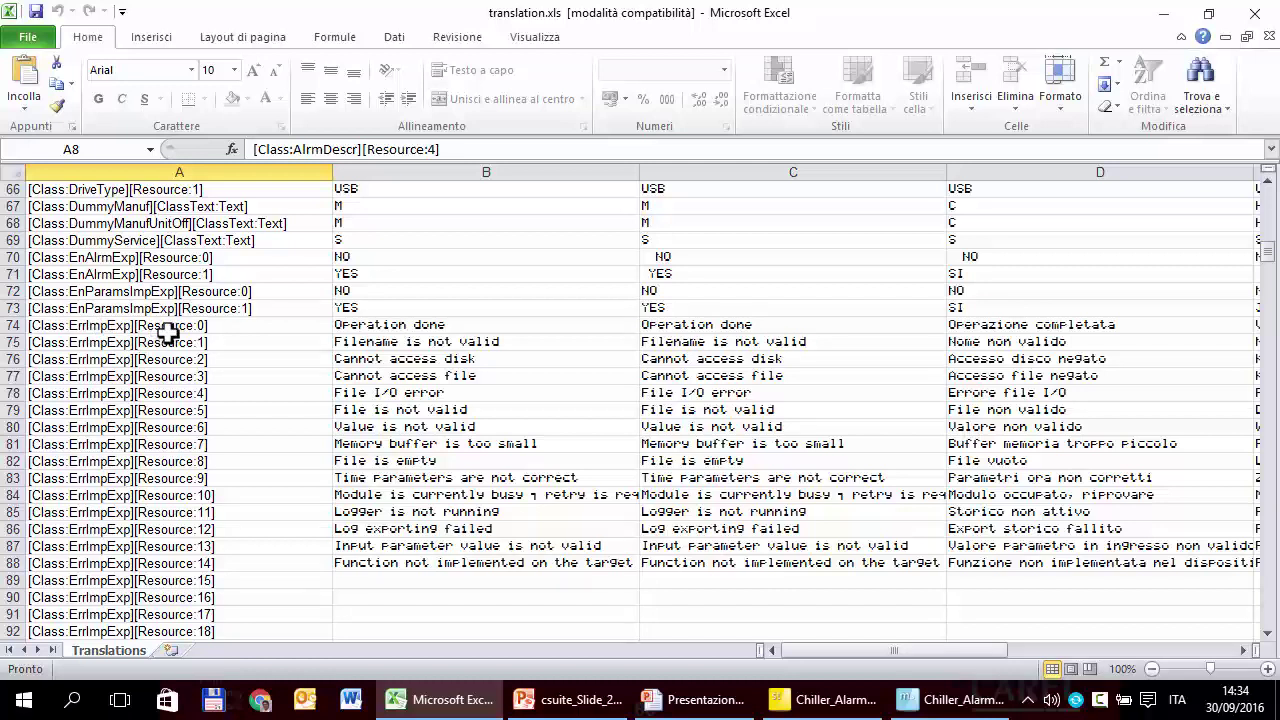
scroll(168, 340, down, 2)
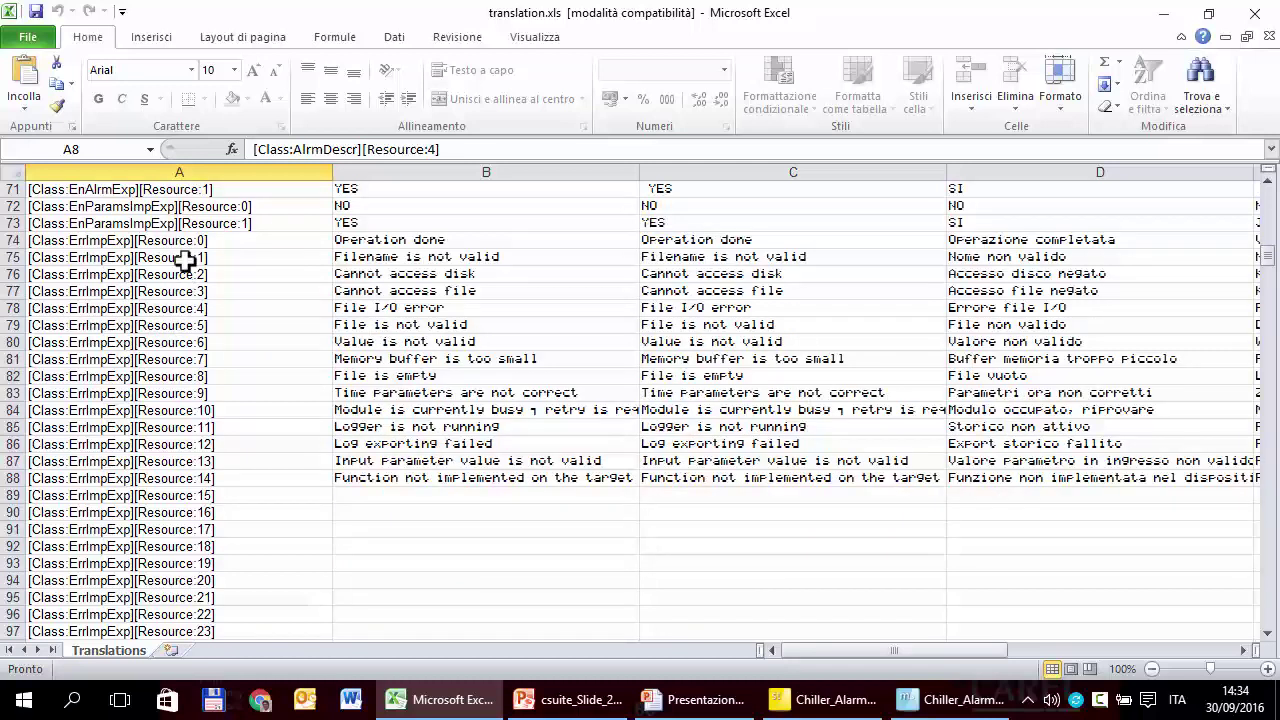
scroll(172, 430, down, 2)
scroll(172, 432, down, 20)
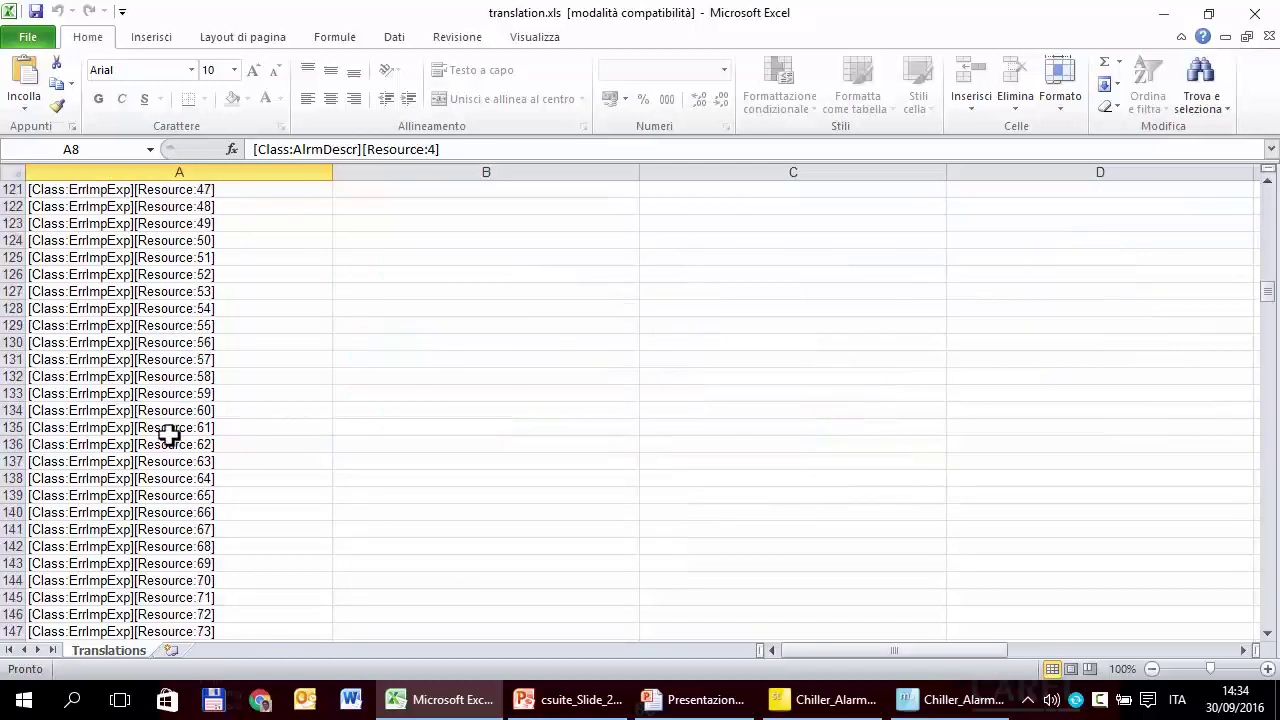
scroll(123, 286, down, 2)
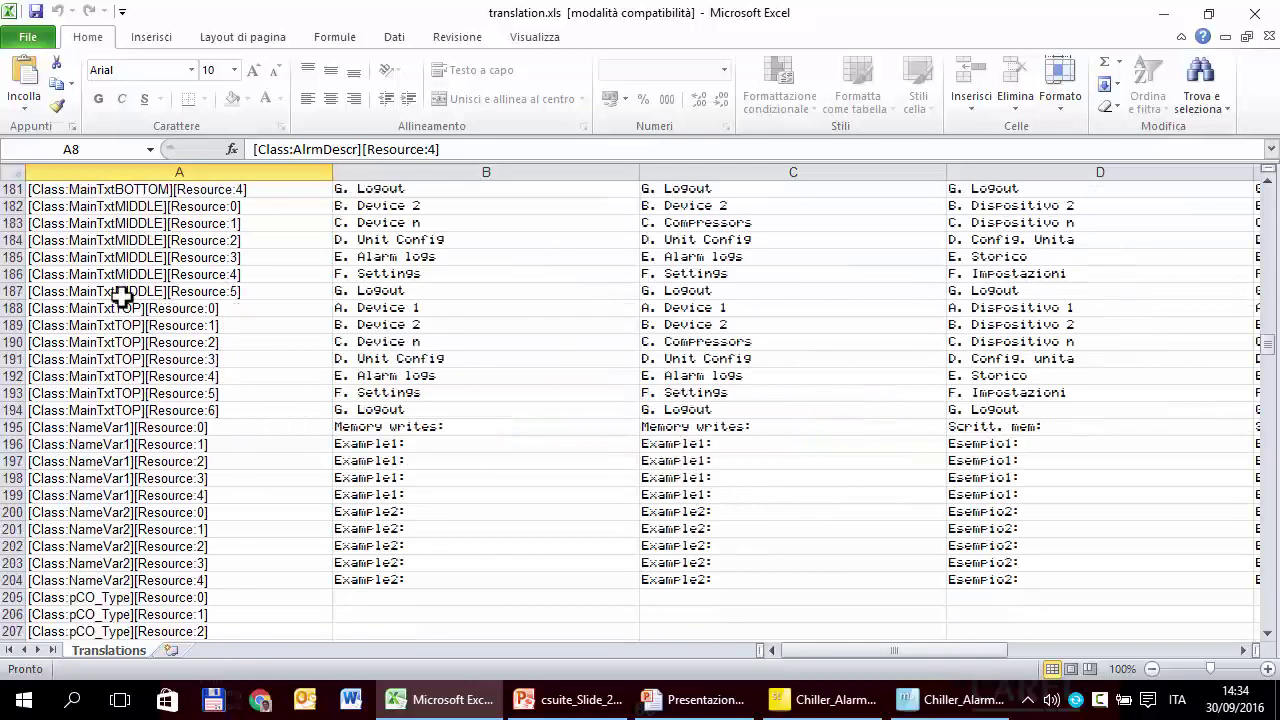
scroll(123, 286, up, 2)
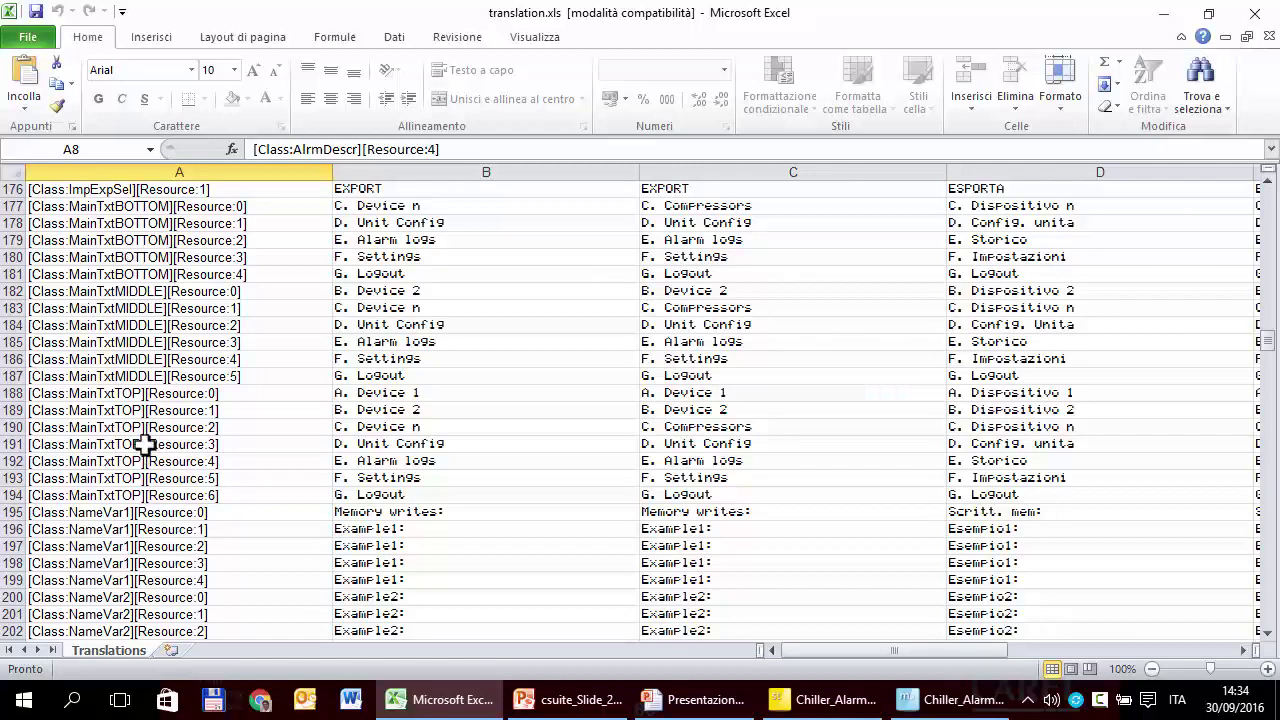
scroll(140, 440, down, 8)
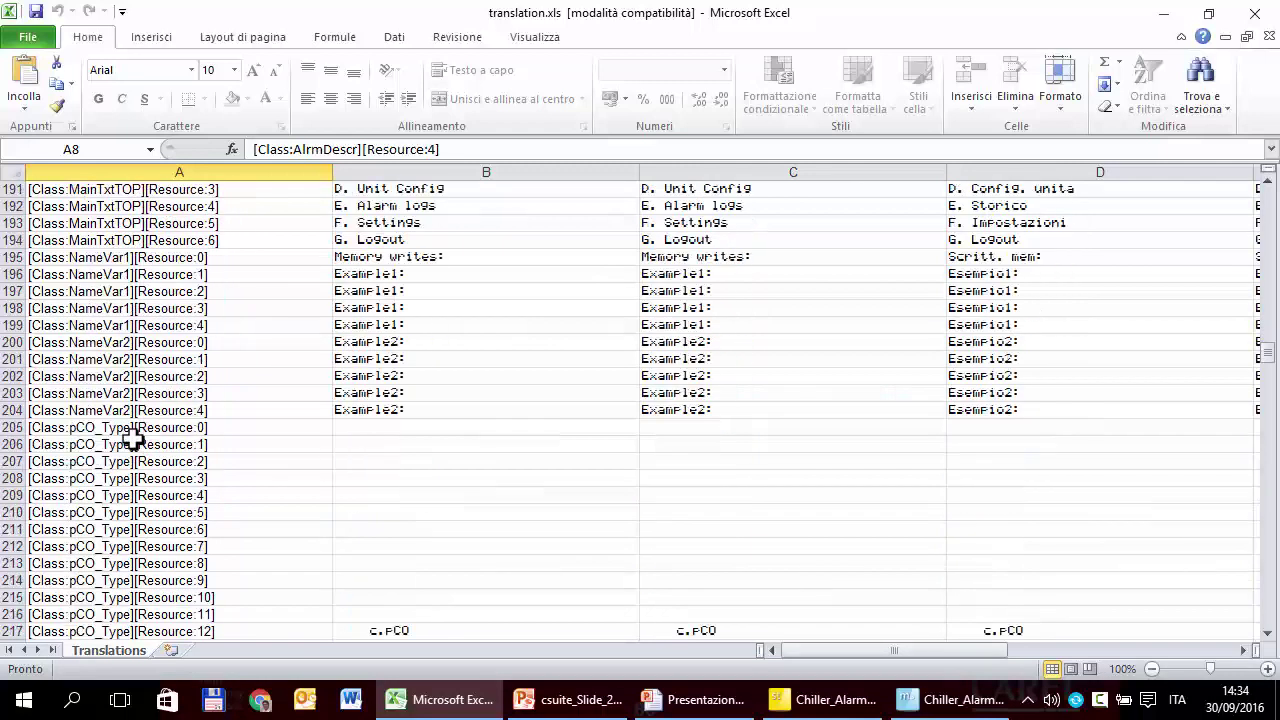
scroll(133, 438, down, 20)
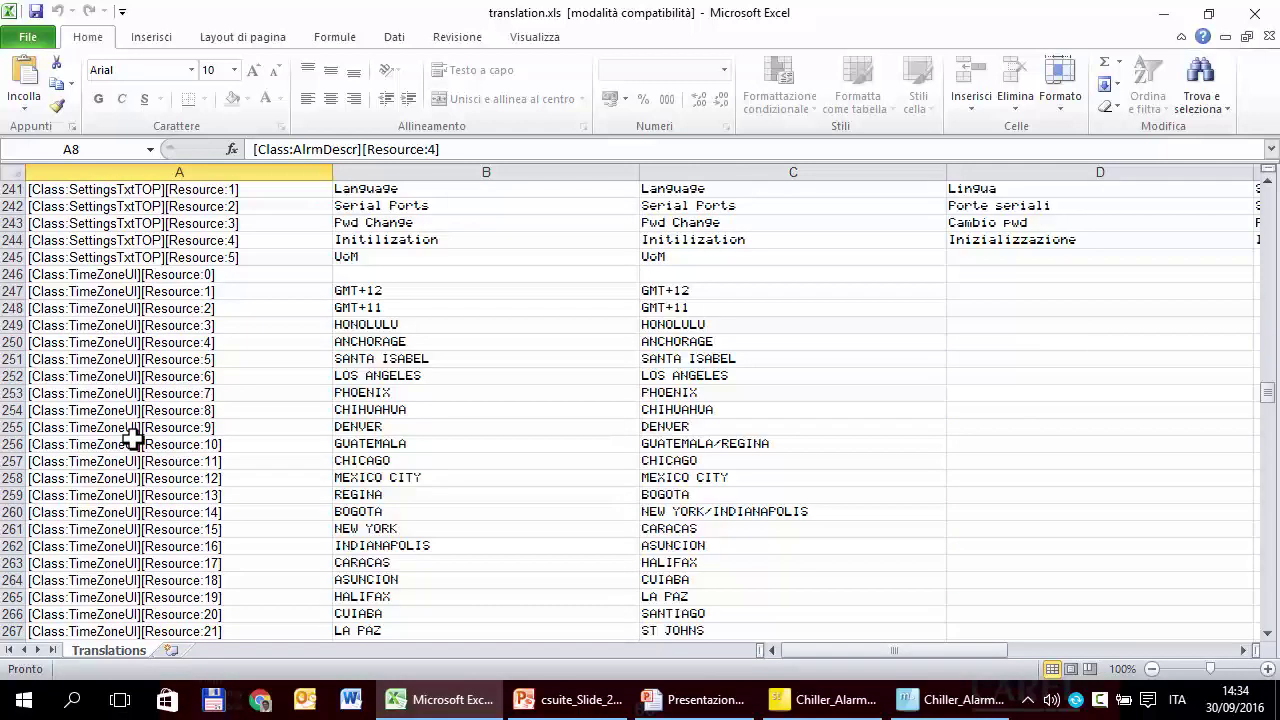
scroll(133, 438, down, 20)
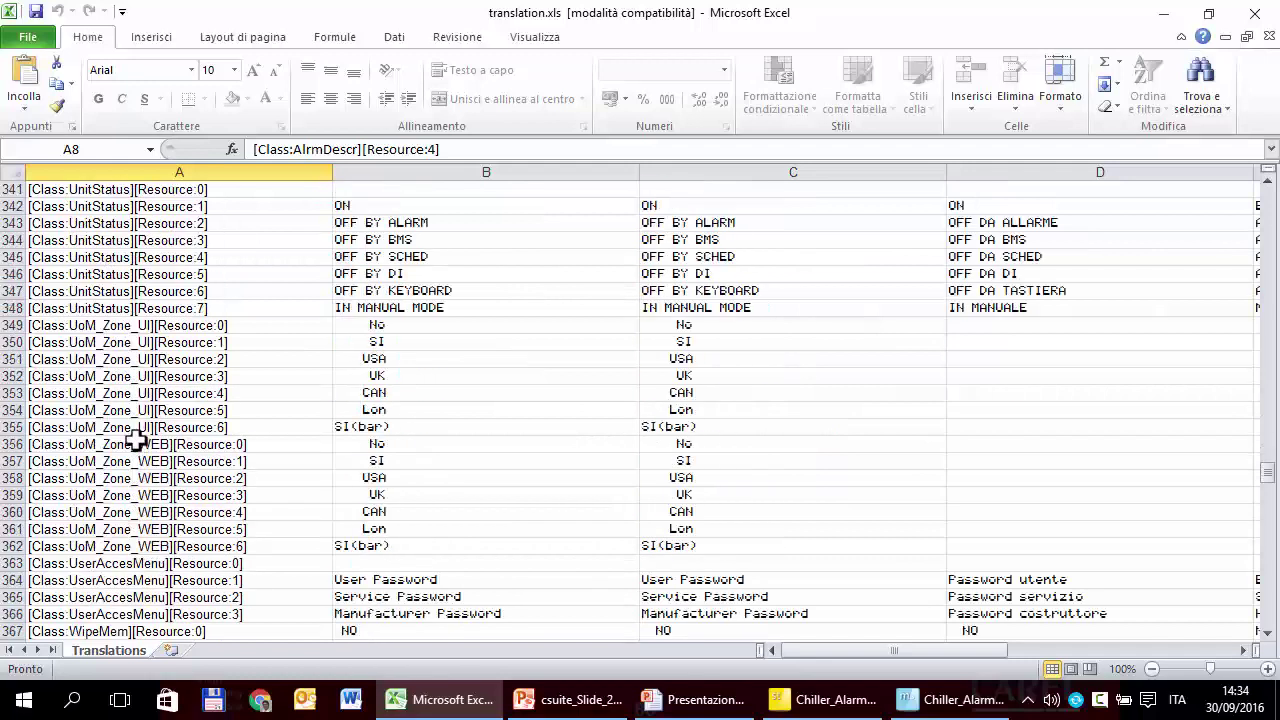
Review the Mask field entries and compare the English and Italian texts of the Main mask's Text_1 field
scroll(136, 432, up, 2)
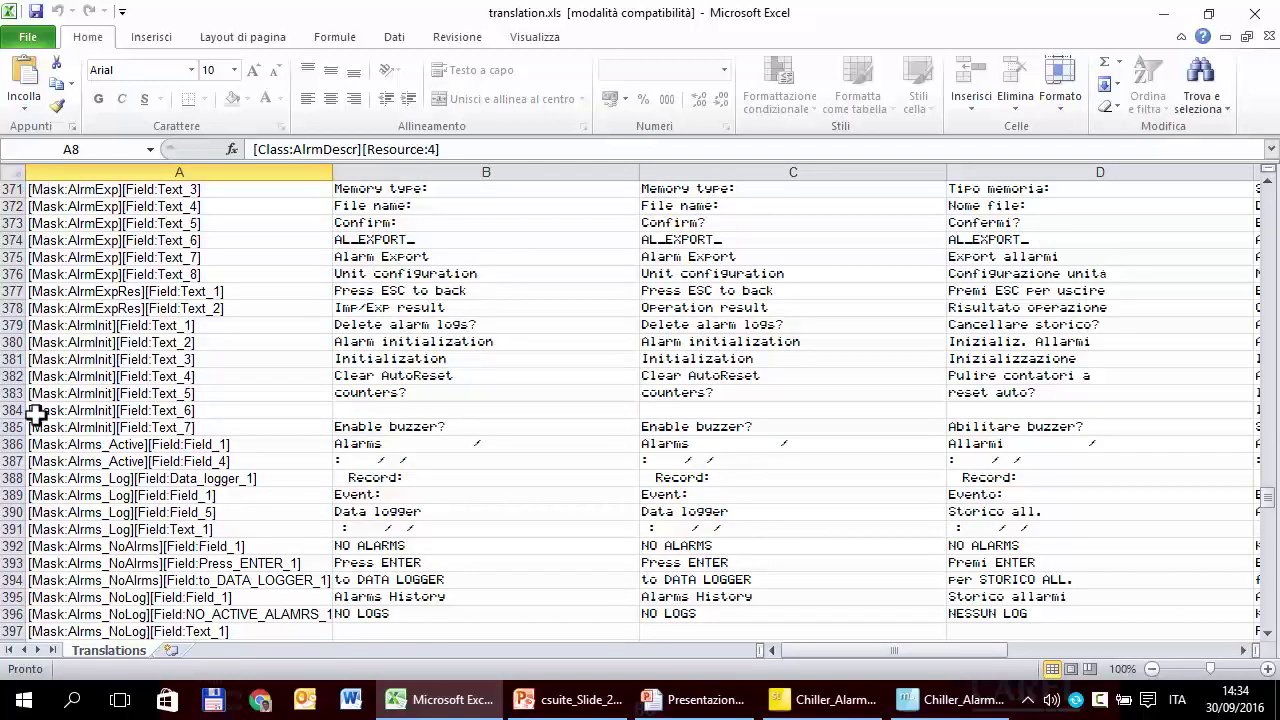
scroll(107, 460, down, 13)
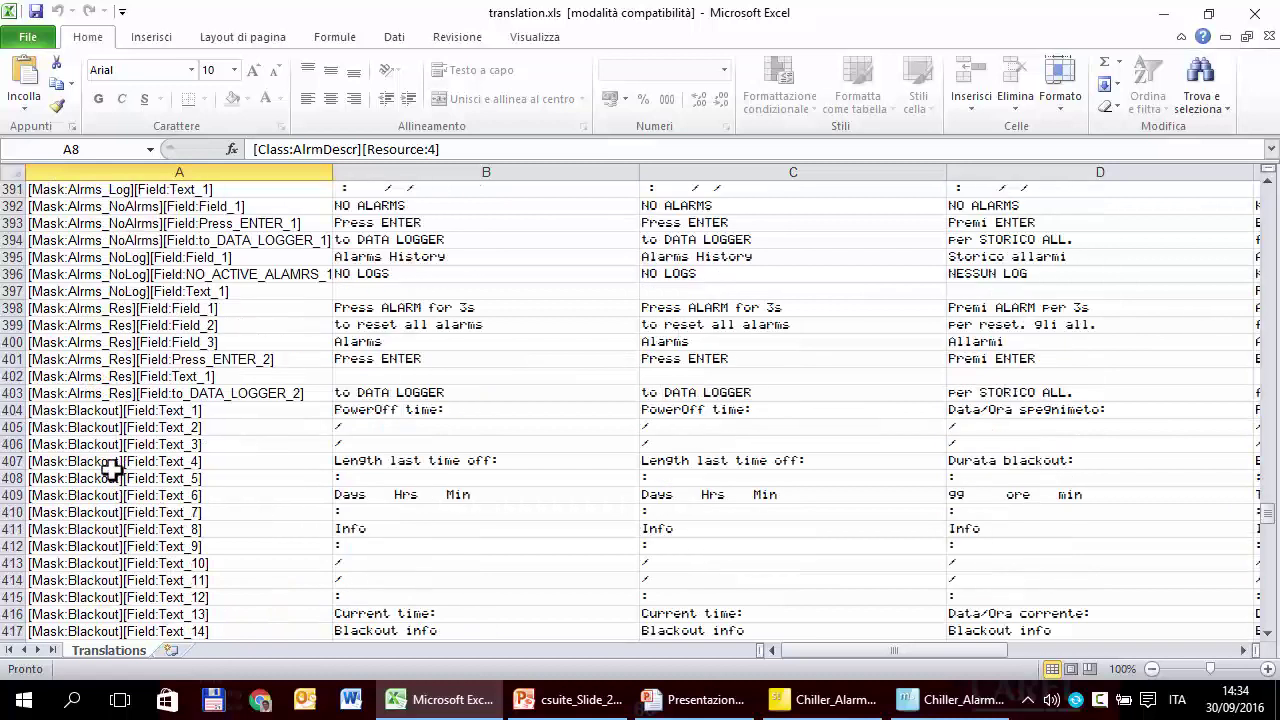
scroll(112, 469, down, 13)
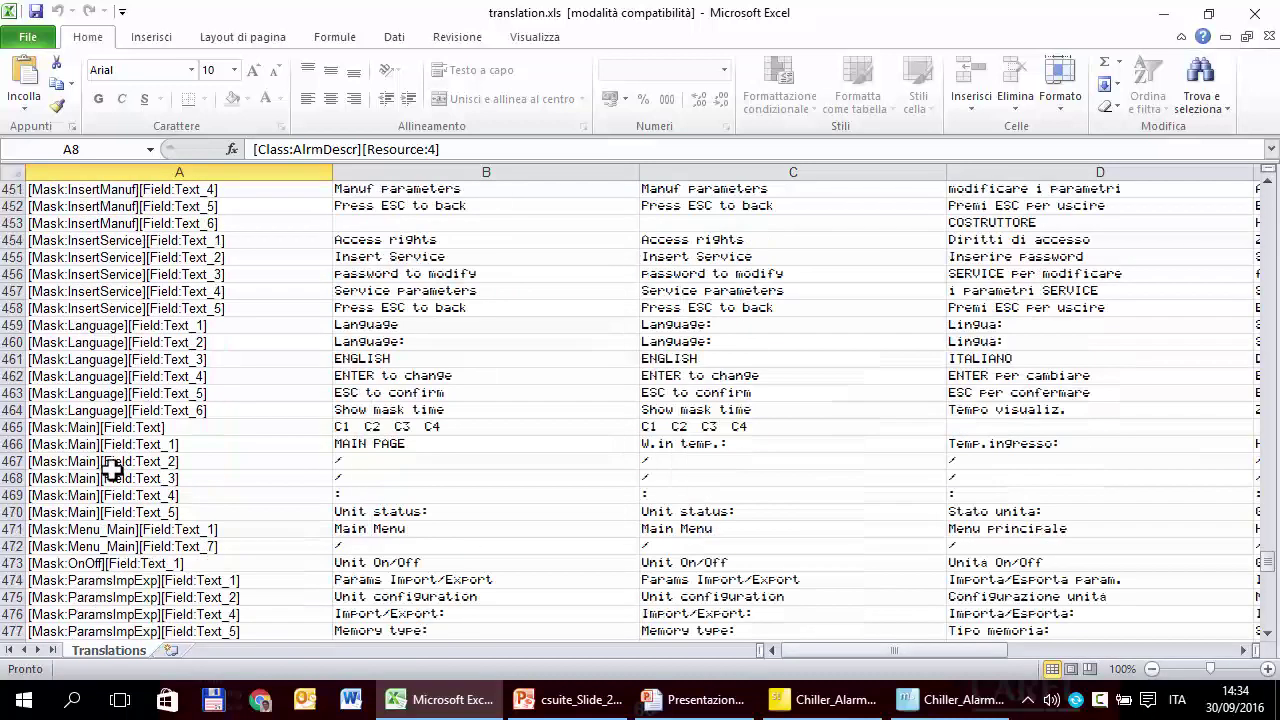
click(95, 427)
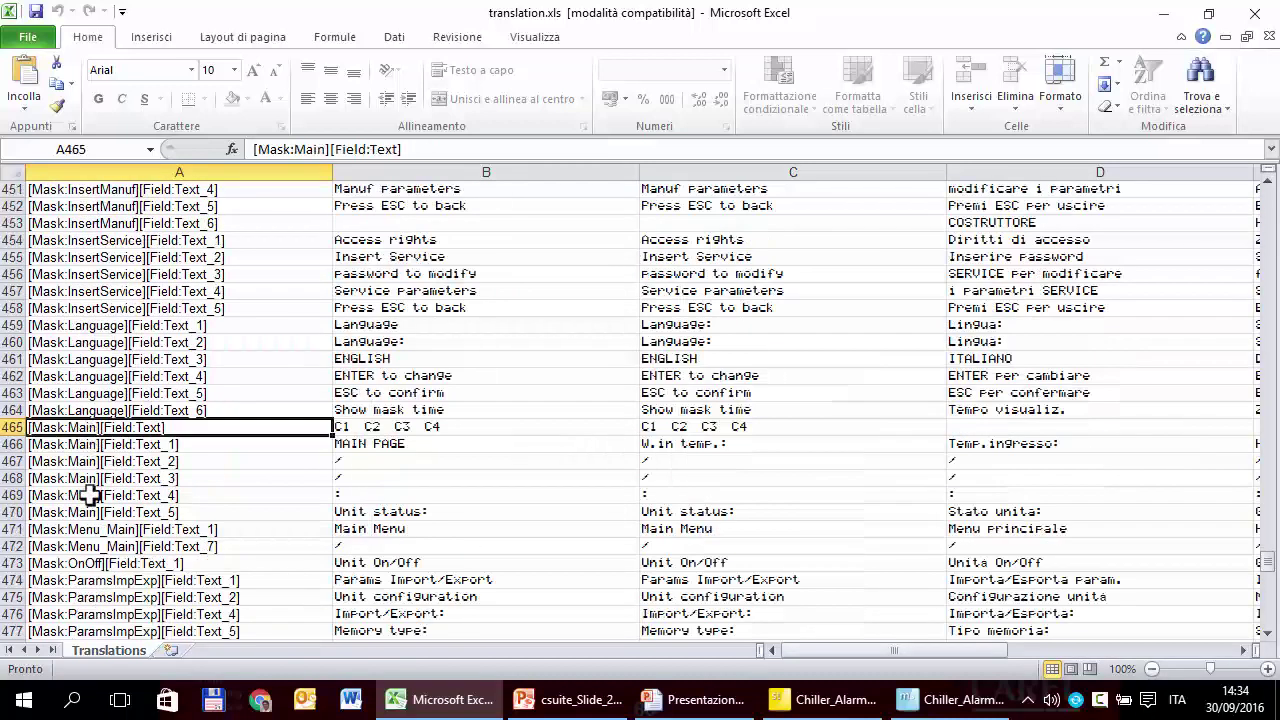
scroll(90, 515, down, 3)
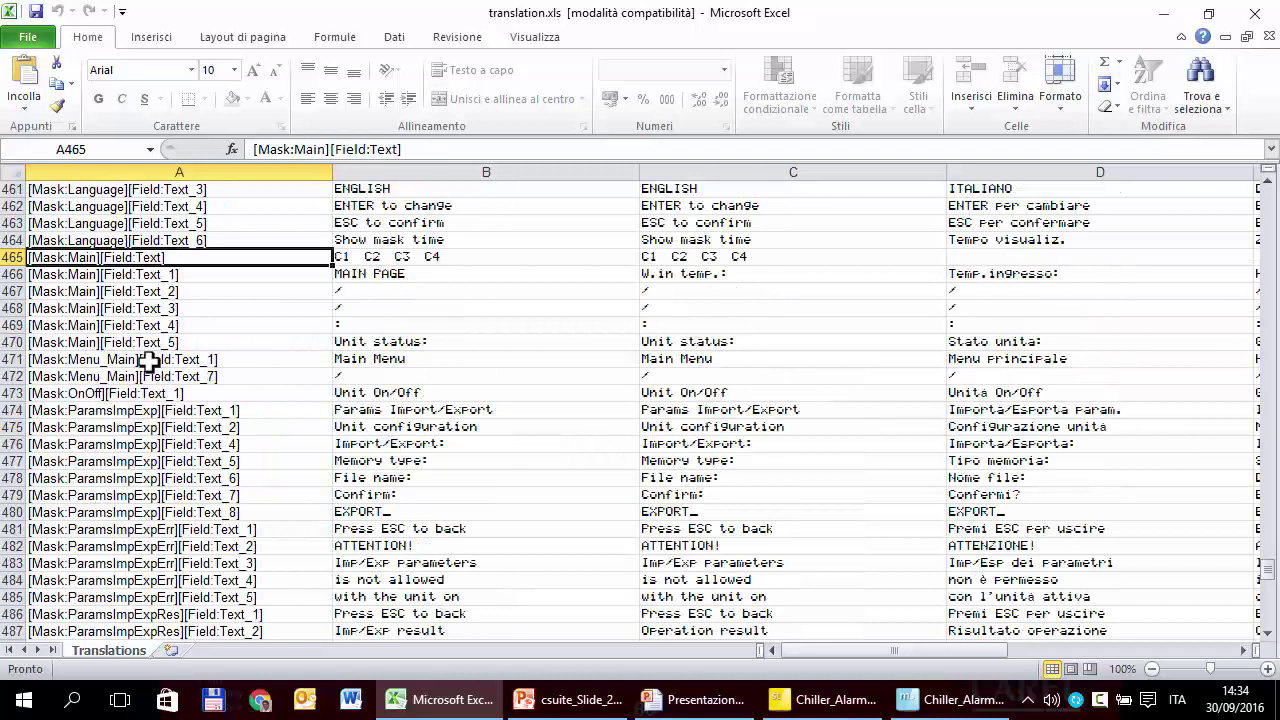
click(689, 275)
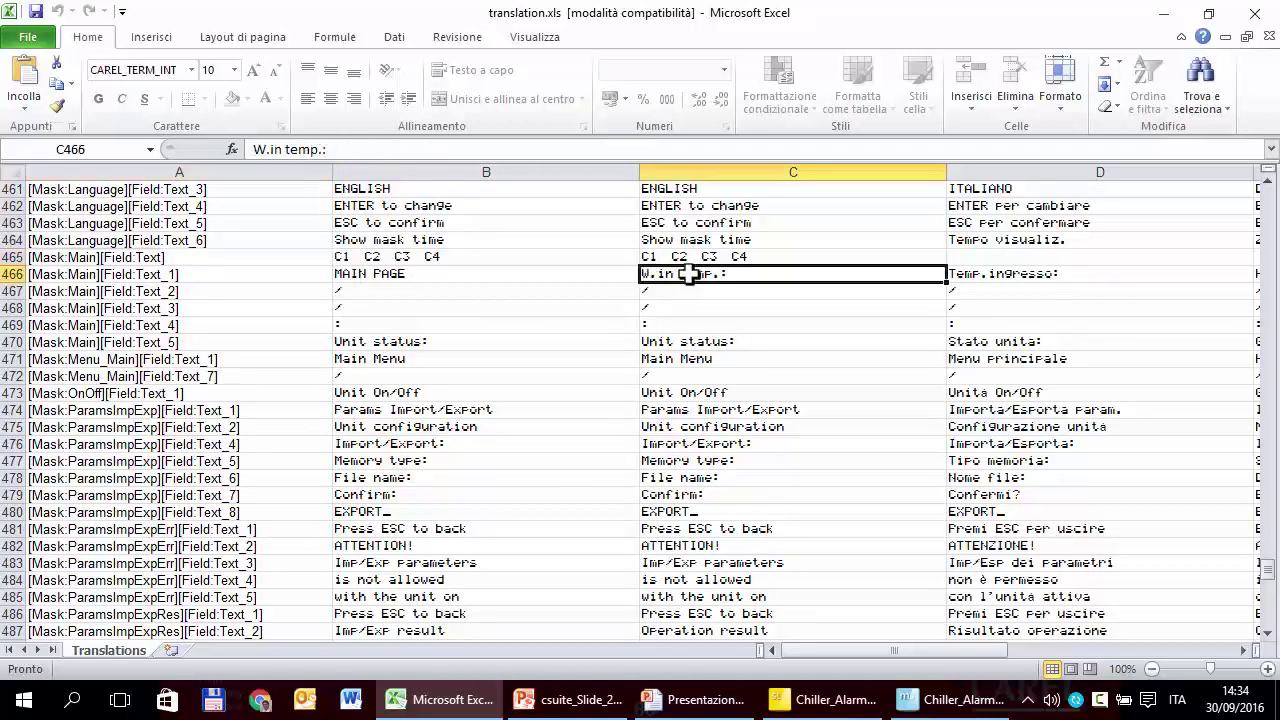
click(1026, 276)
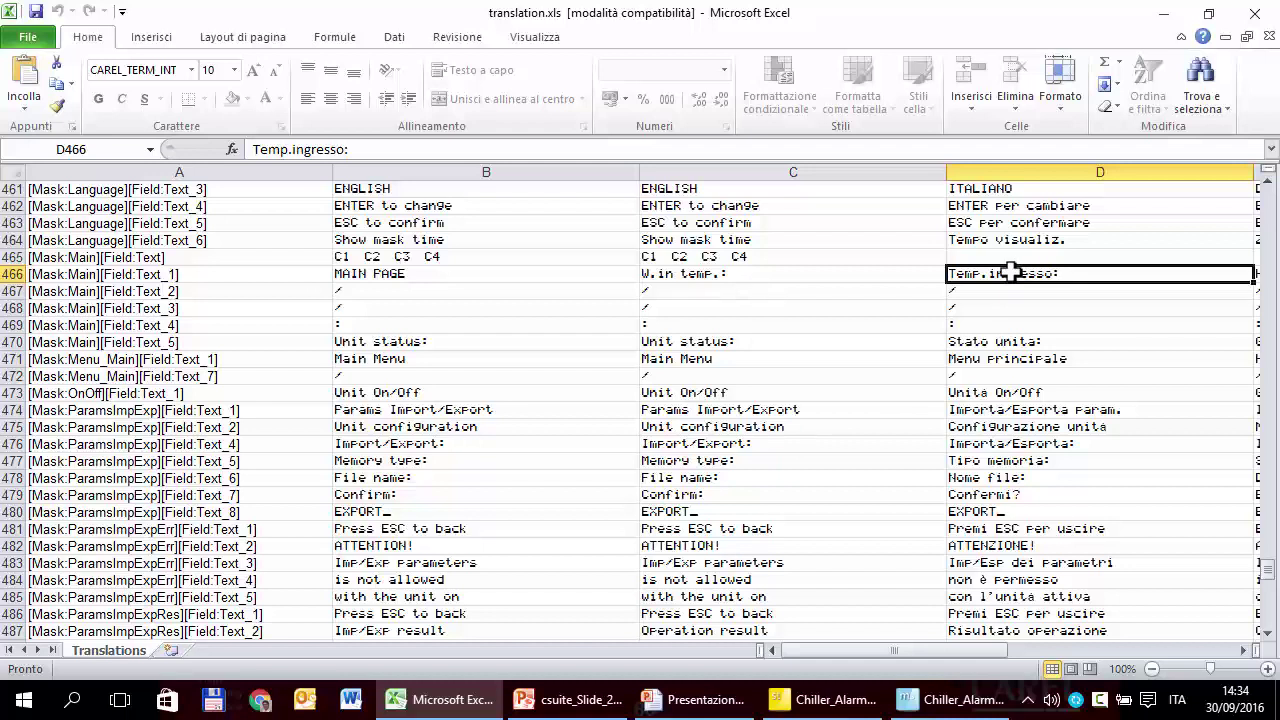
Examine the Id, EN and IT columns of the Translations sheet, comparing the identifiers with their English and Italian texts
drag(1268, 580, 1266, 190)
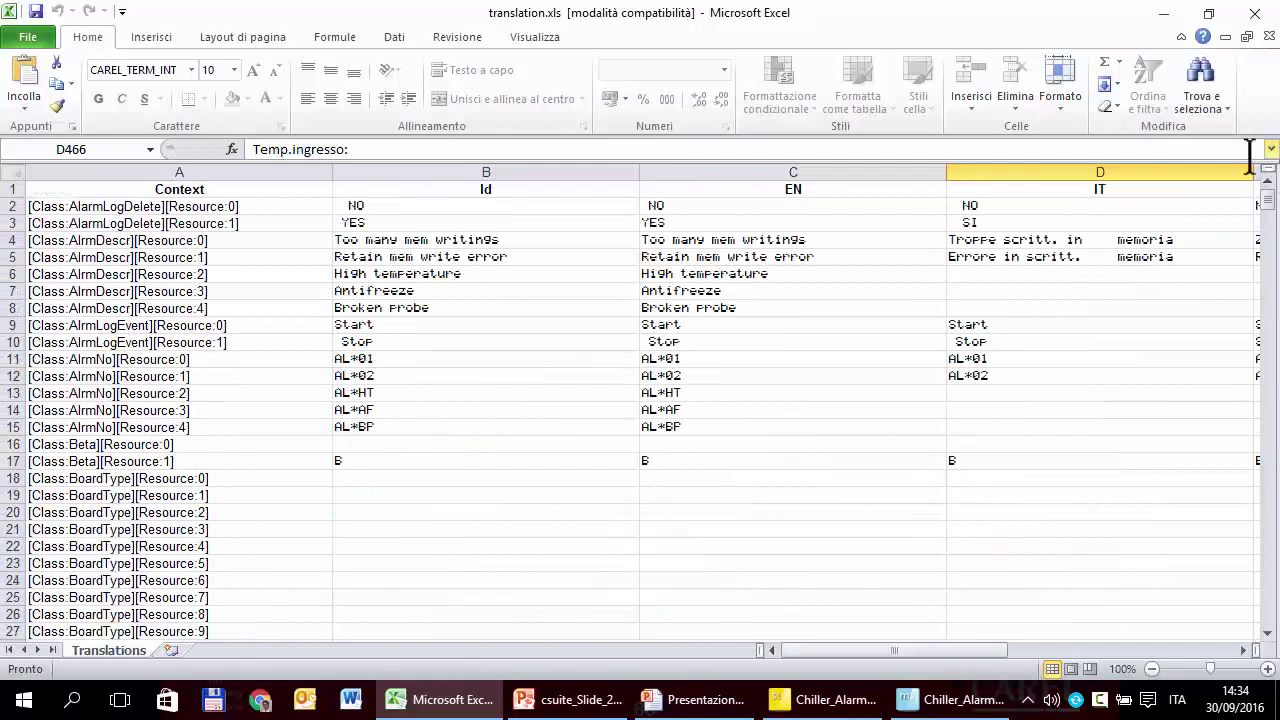
click(483, 170)
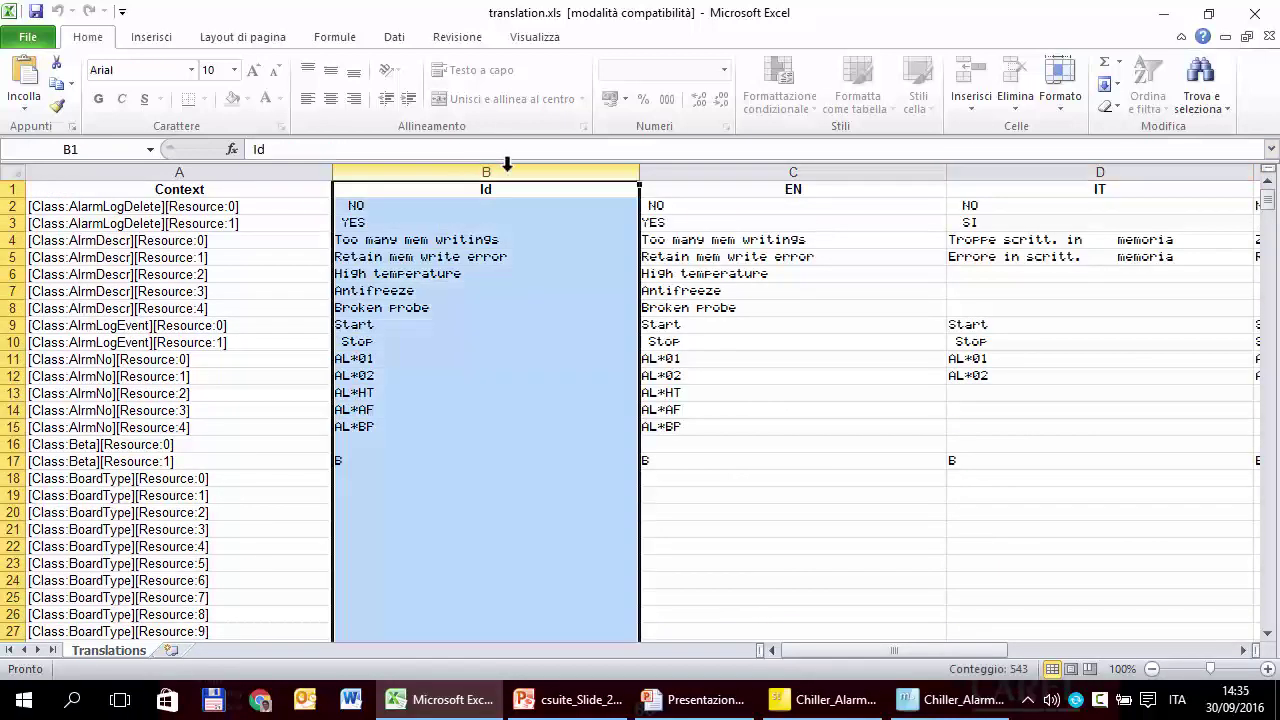
click(770, 188)
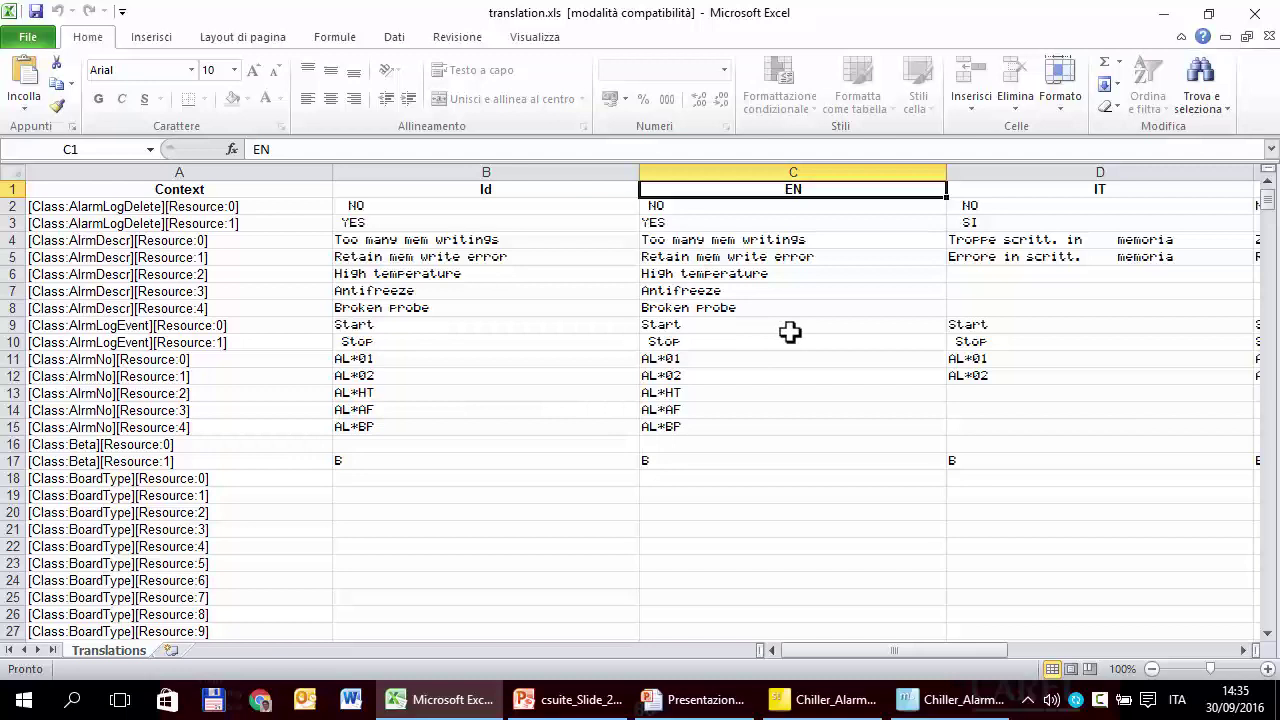
click(1097, 164)
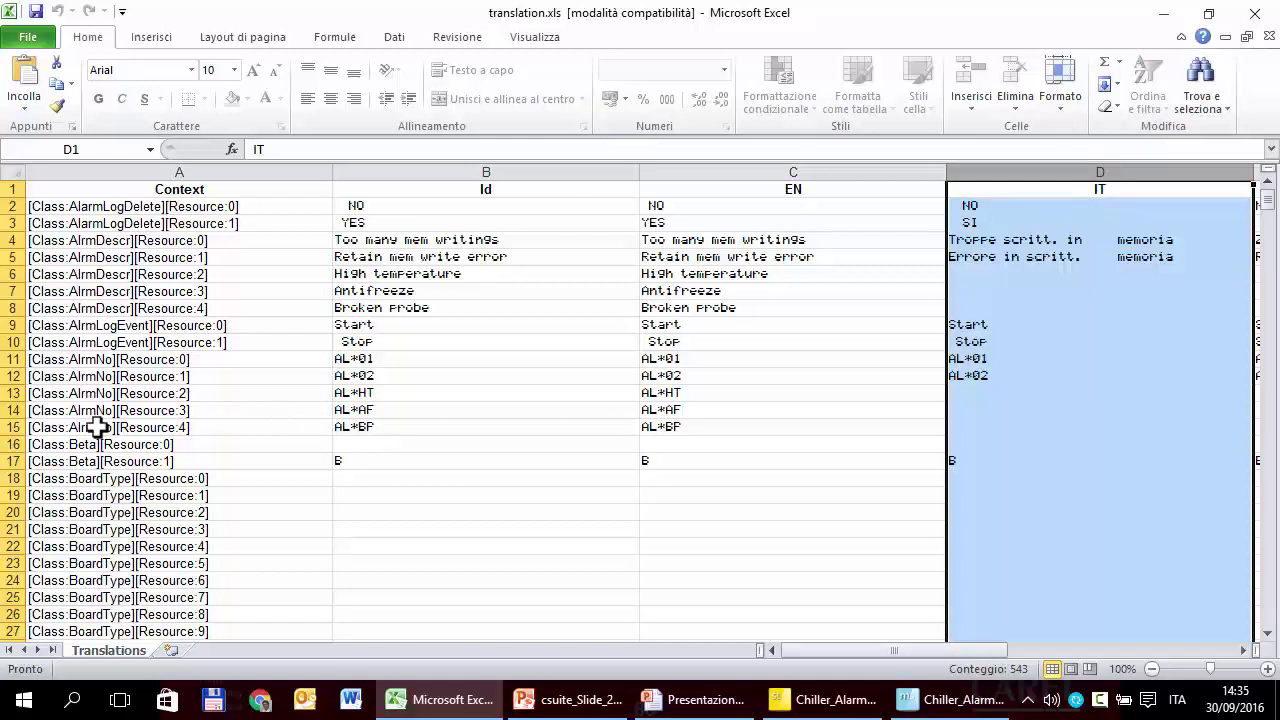
Examine the AlrmNo Resource:1 and Resource:2 rows, including the Italian text of Resource:1
click(8, 375)
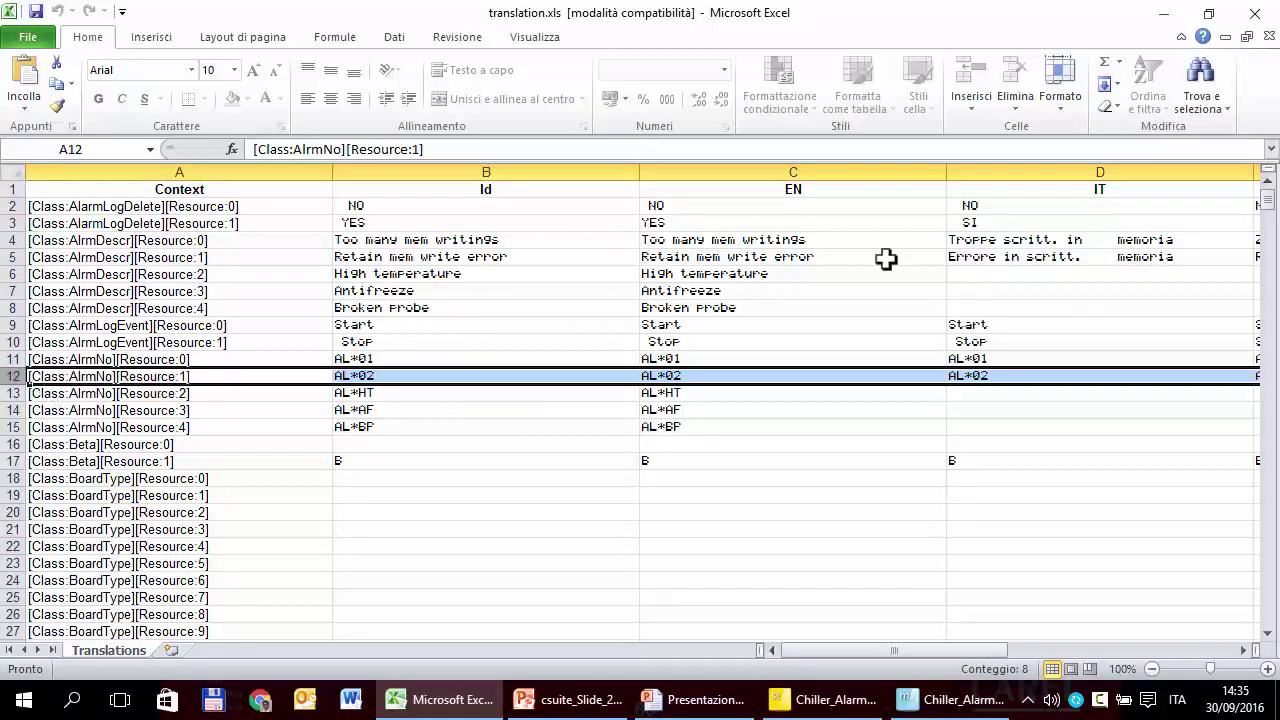
click(1060, 375)
double_click(1042, 376)
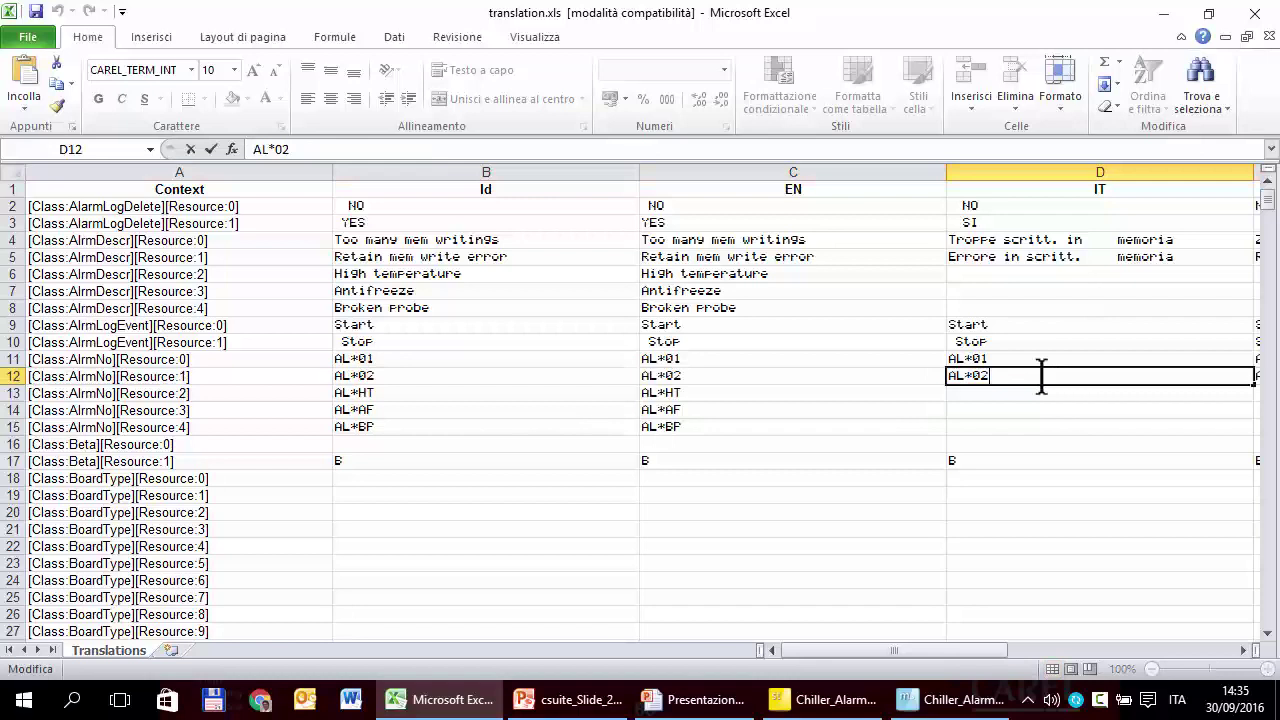
drag(1007, 377, 948, 393)
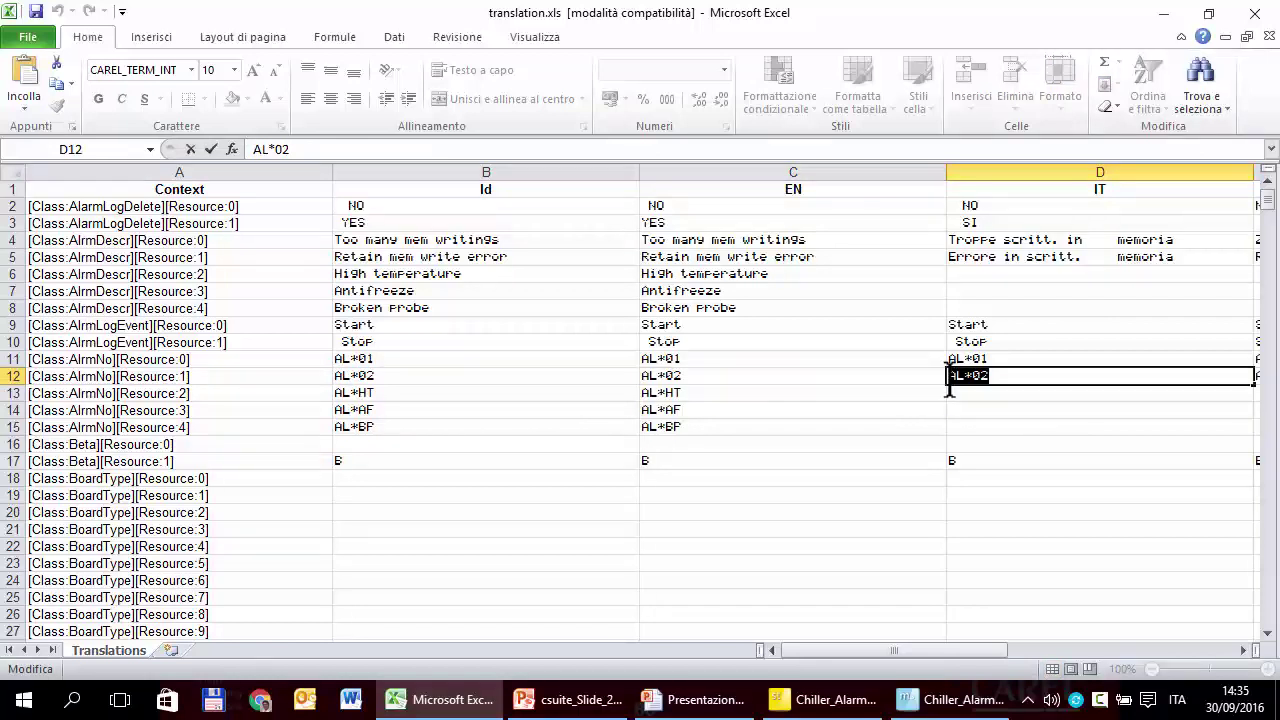
click(10, 393)
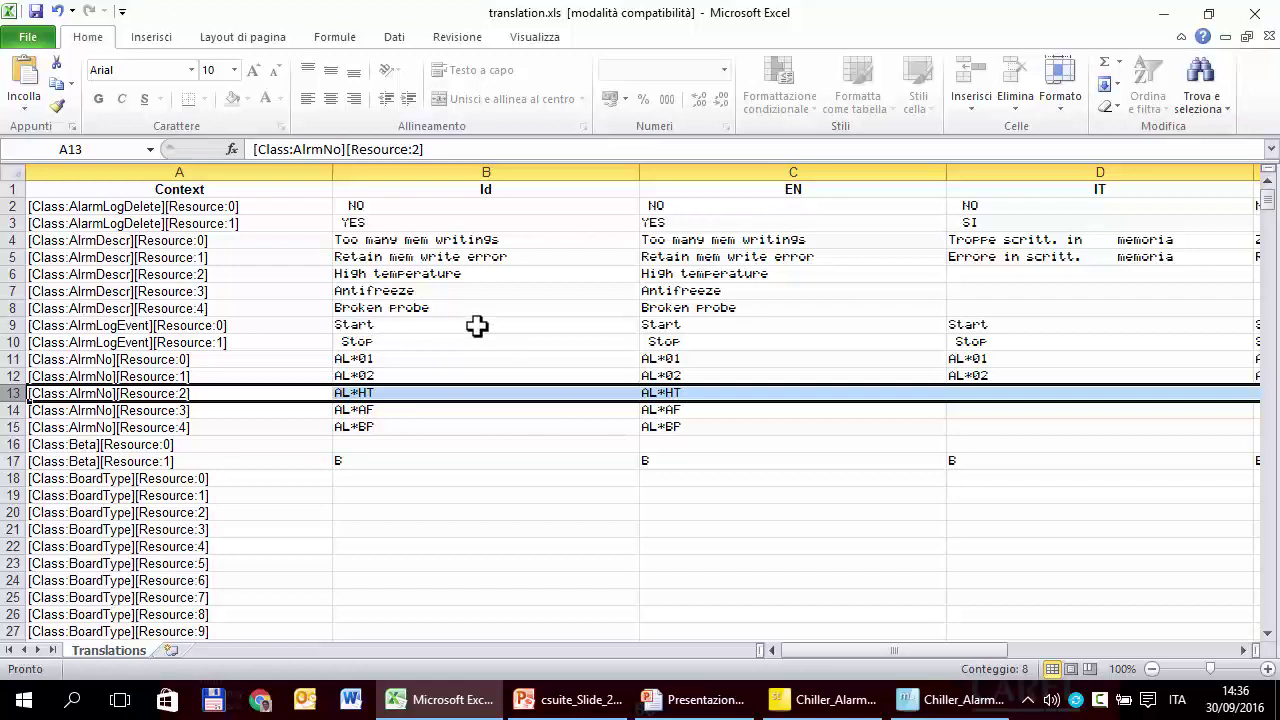
Examine the DE and FR columns and the French texts of the two AlrmLogEvent resources
click(1243, 650)
click(1243, 650)
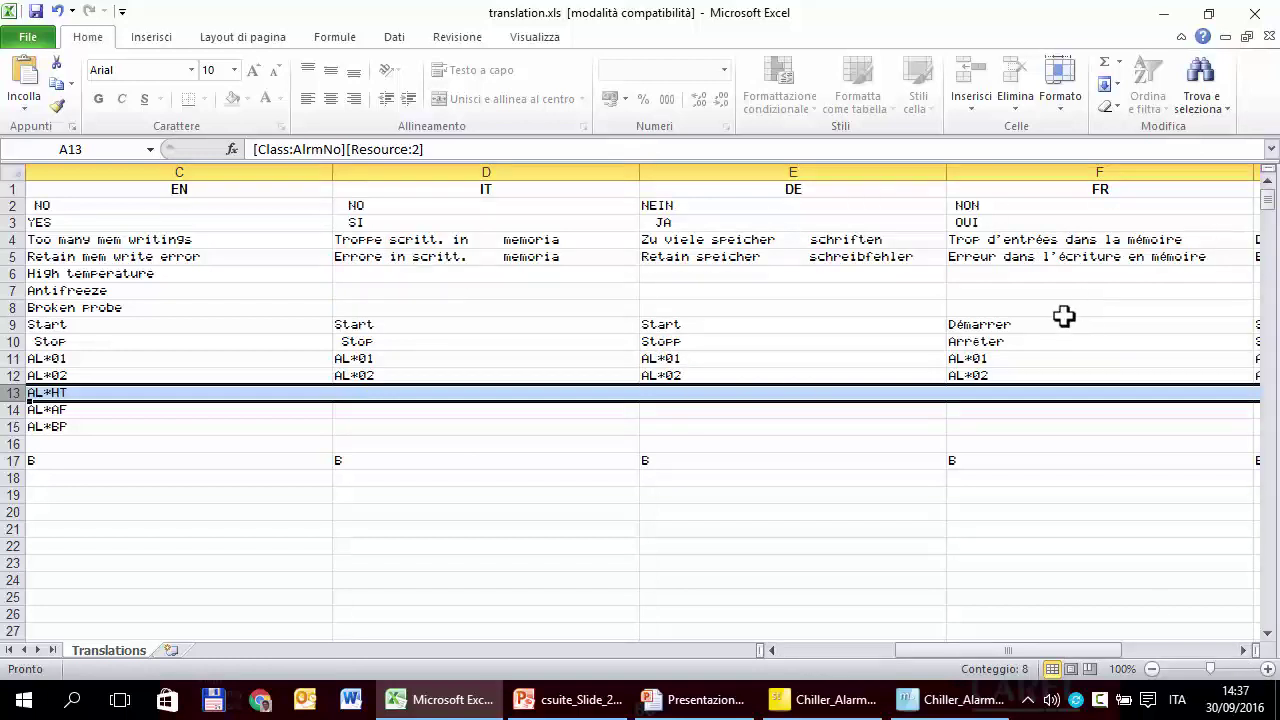
drag(1002, 324, 1003, 338)
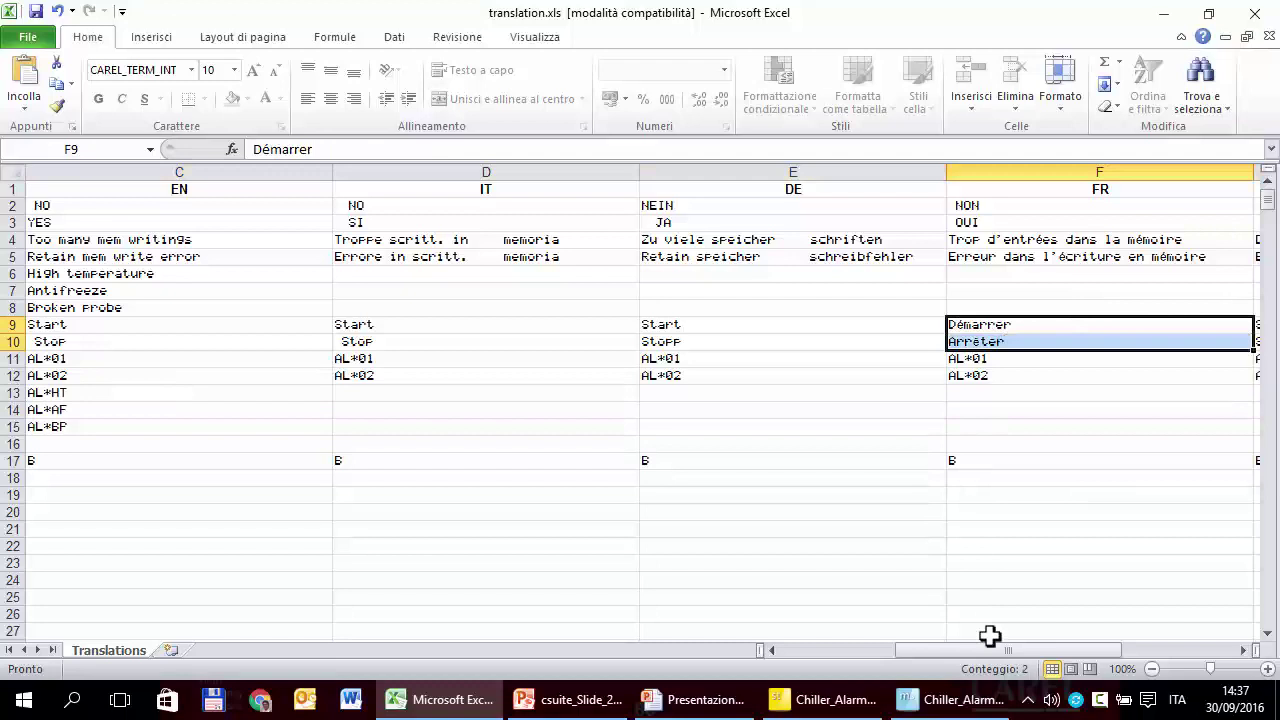
drag(942, 648, 731, 645)
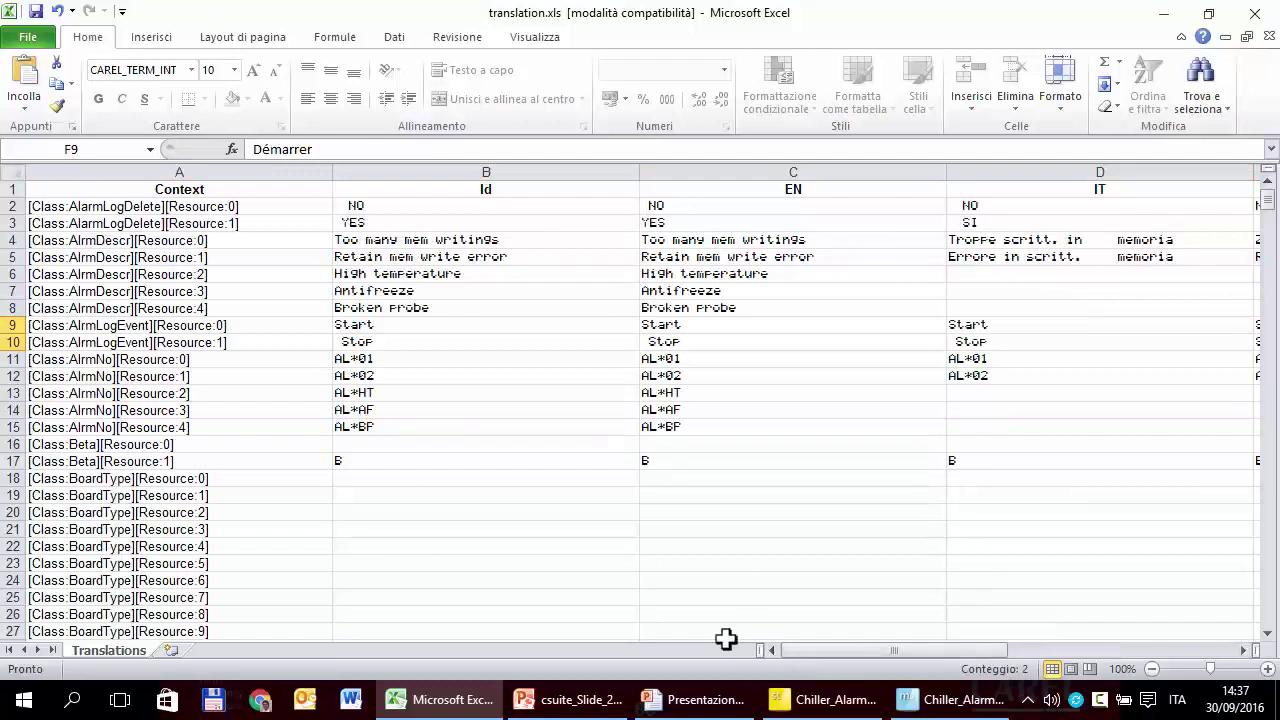
Clear the English and Italian texts of AlrmNo Resource:0 and Resource:1 and check their Id entries
drag(686, 360, 973, 372)
key(Delete)
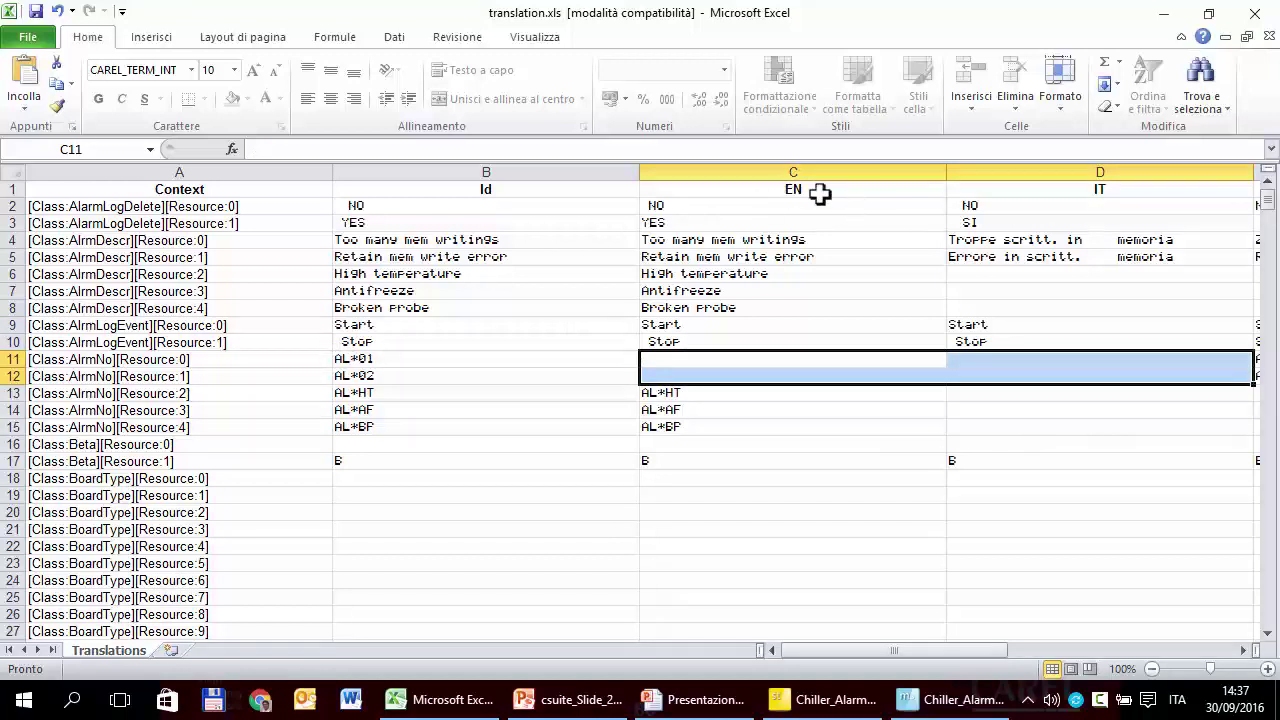
click(829, 358)
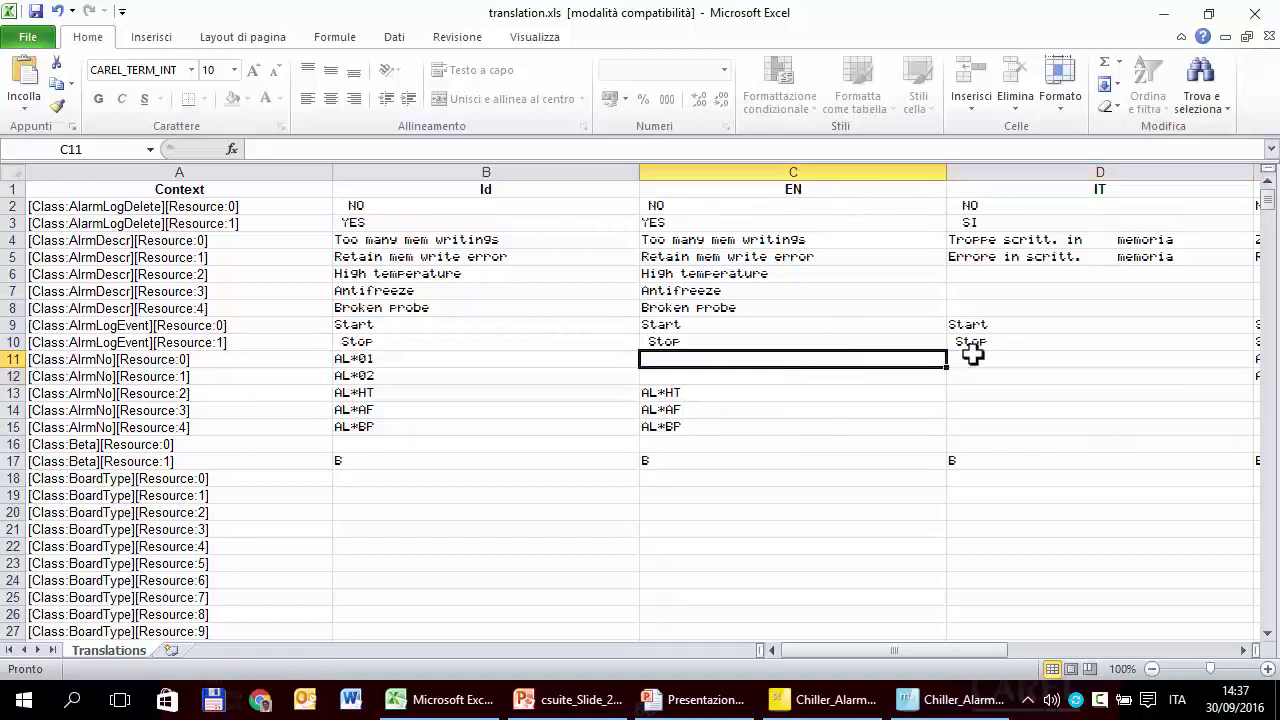
drag(972, 354, 634, 383)
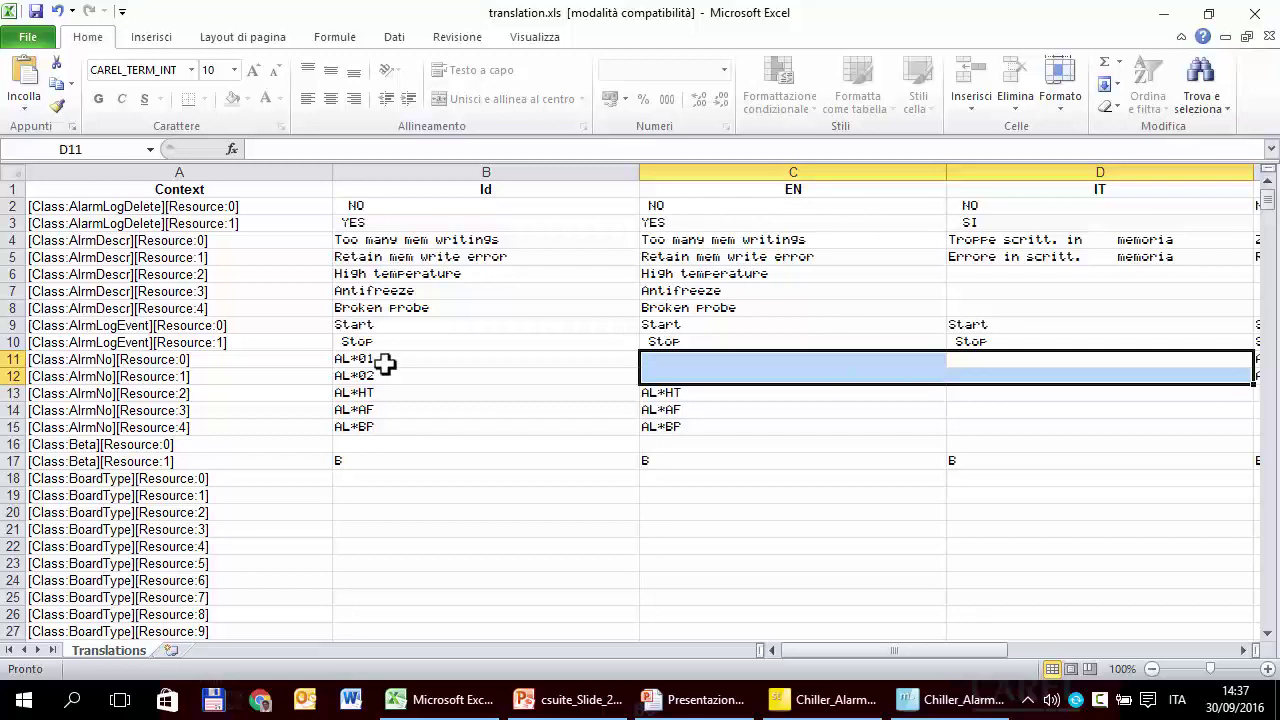
drag(385, 366, 385, 374)
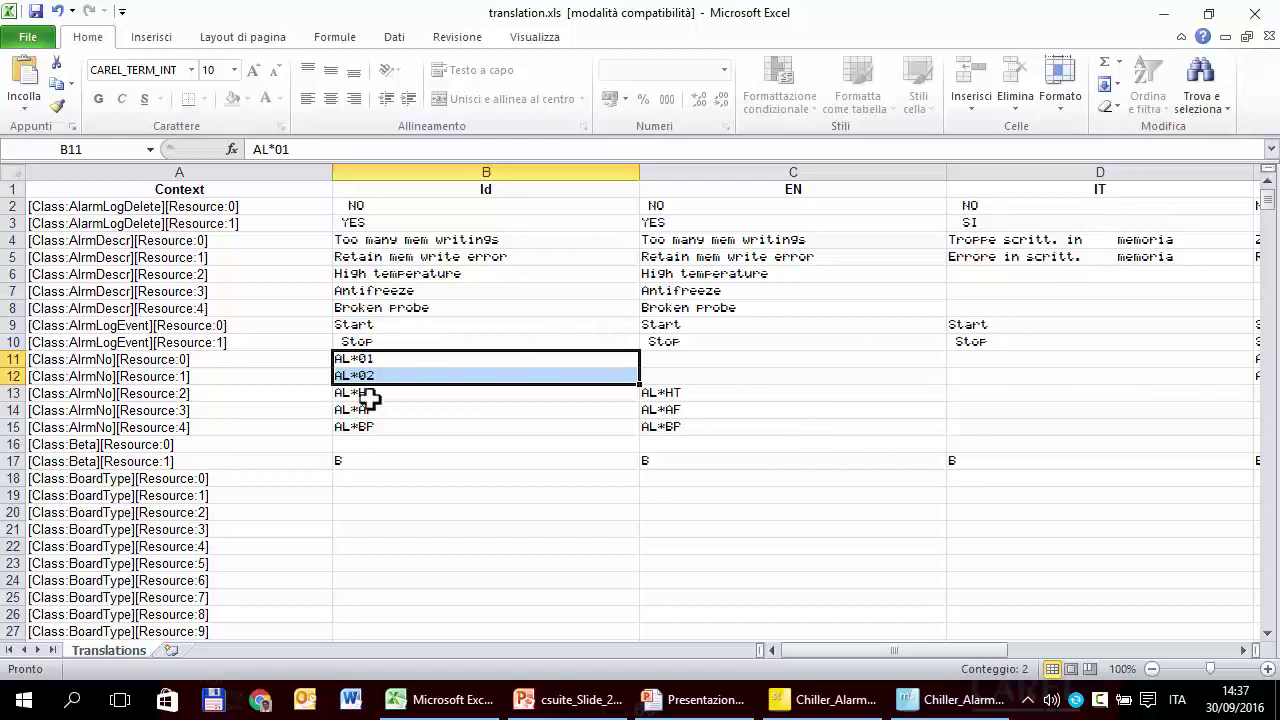
Enter the Italian texts AL*AT, AL*AG and AL*SR for AlrmNo Resource:2, Resource:3 and Resource:4
click(1008, 390)
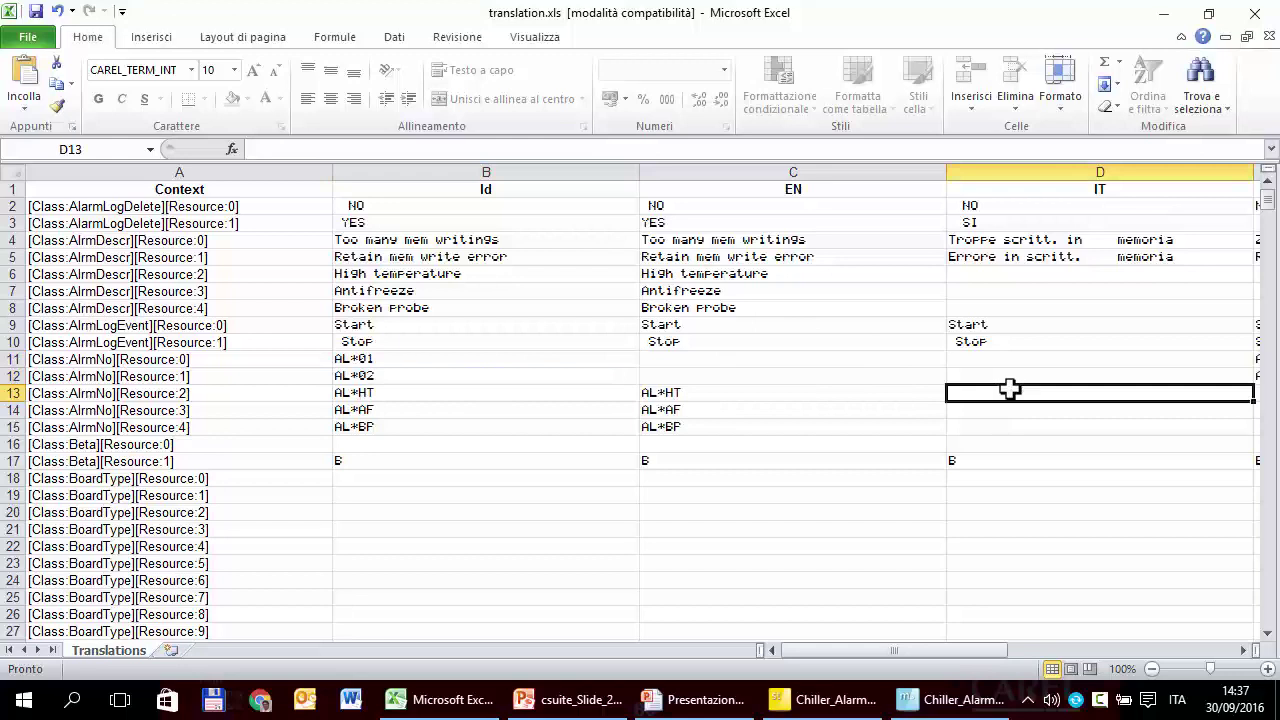
text(AL*AT)
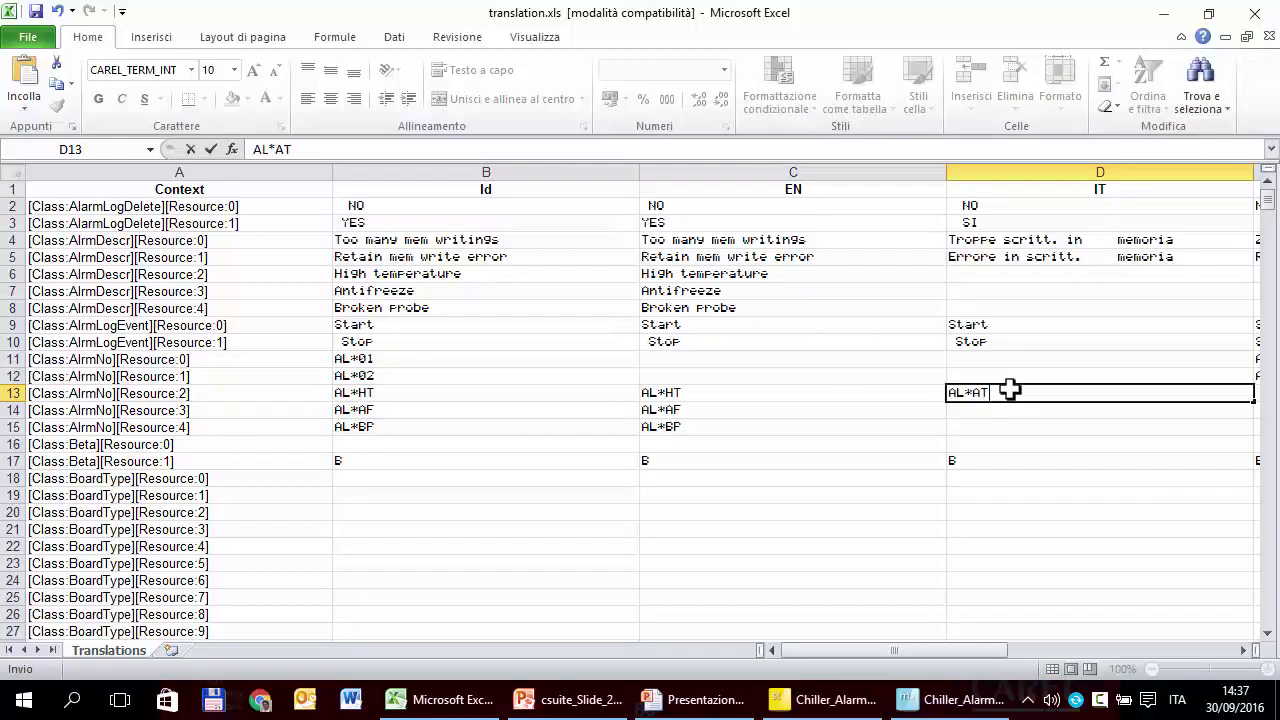
key(Return)
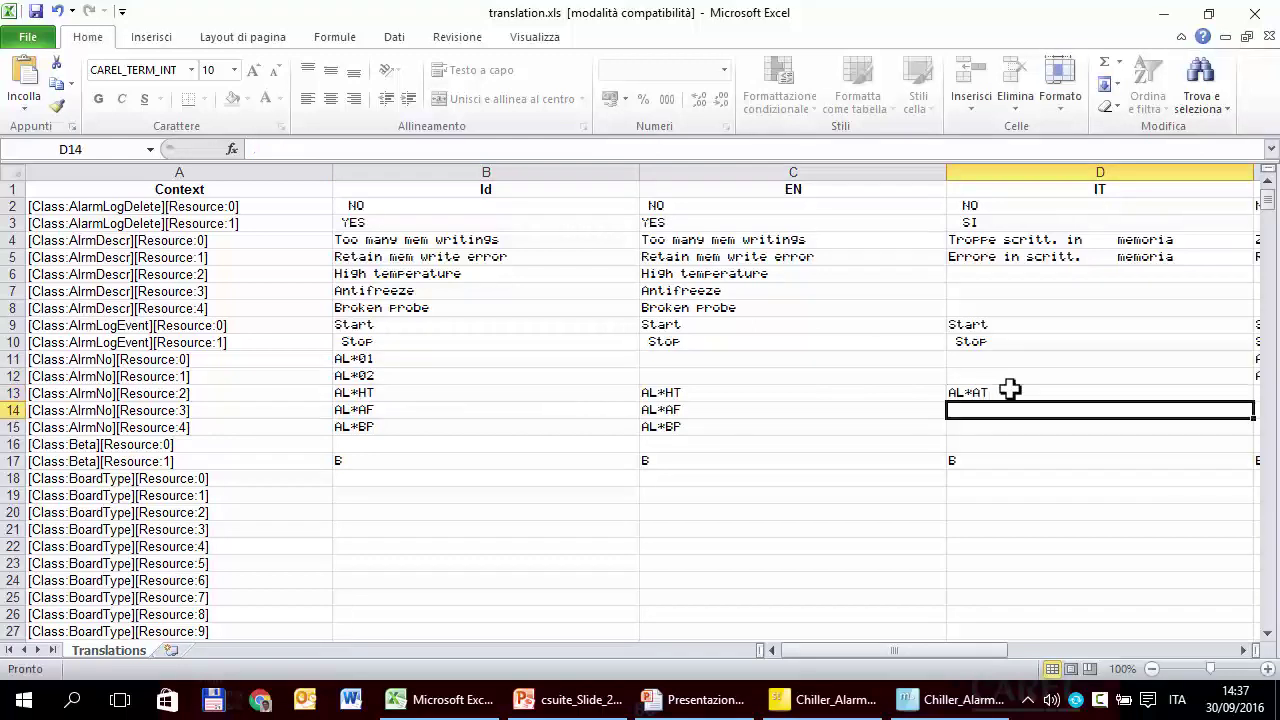
text(AL*AG)
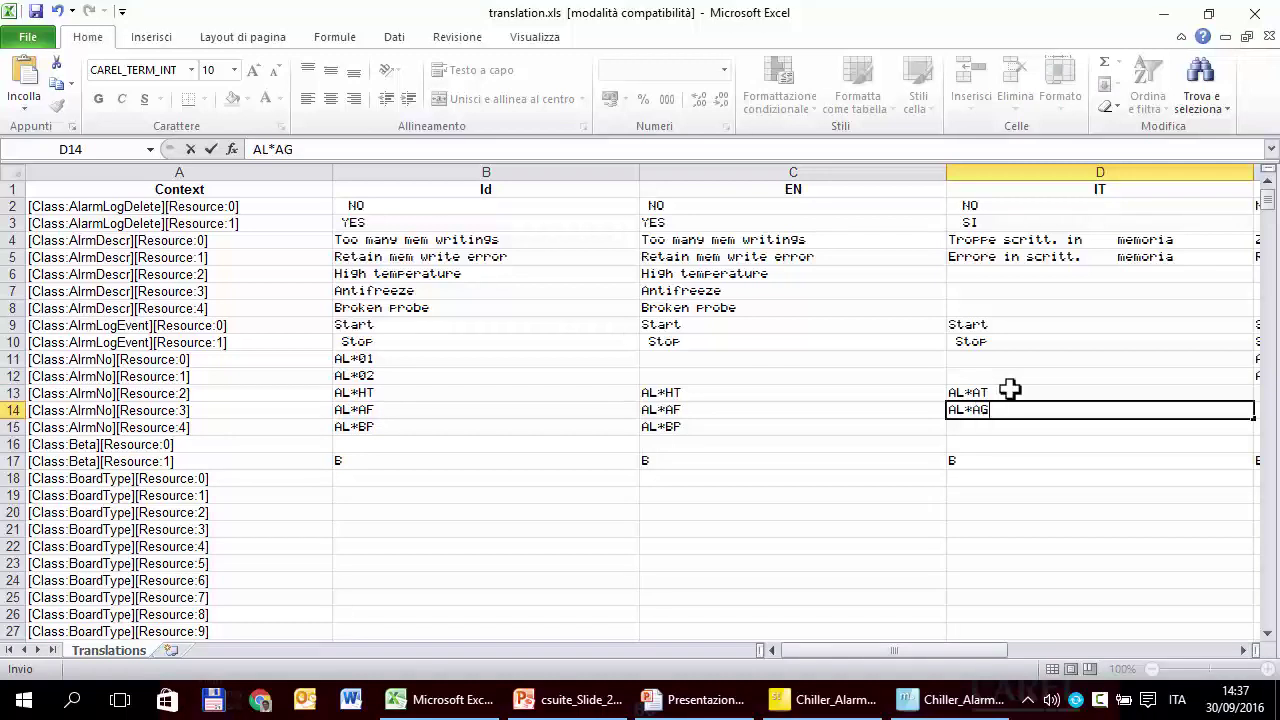
key(Return)
text(AL*SR)
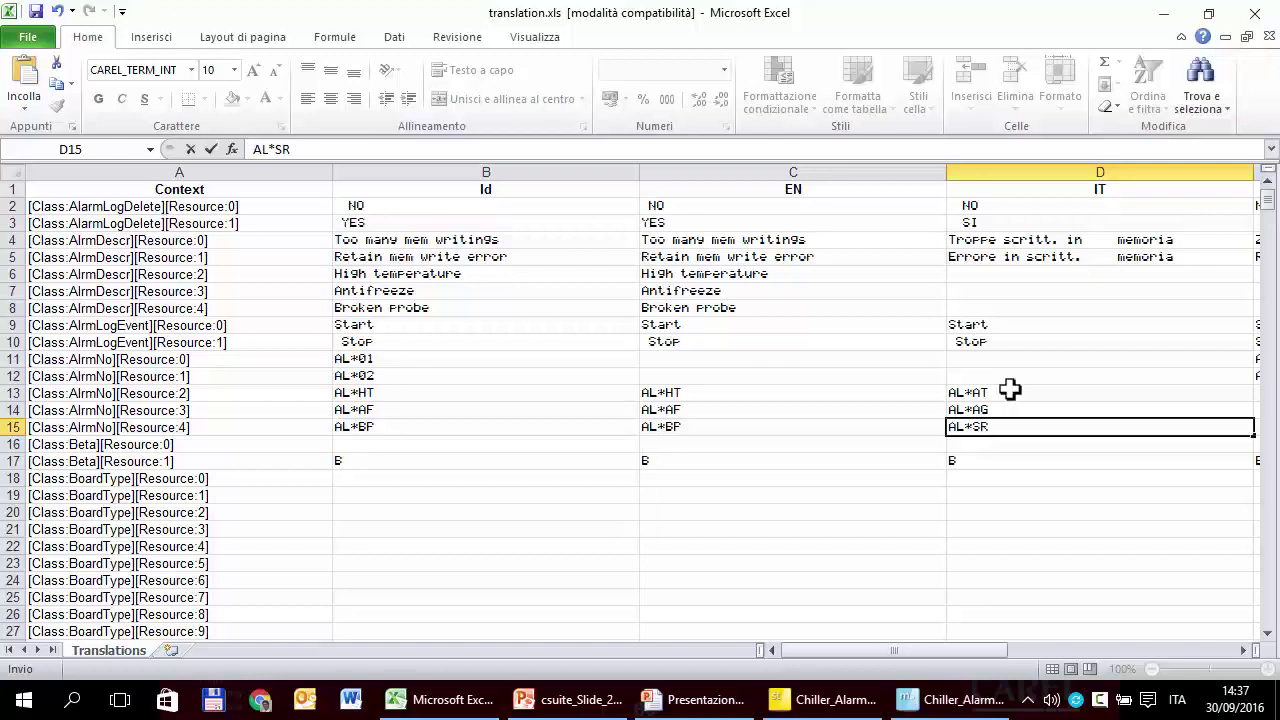
key(Return)
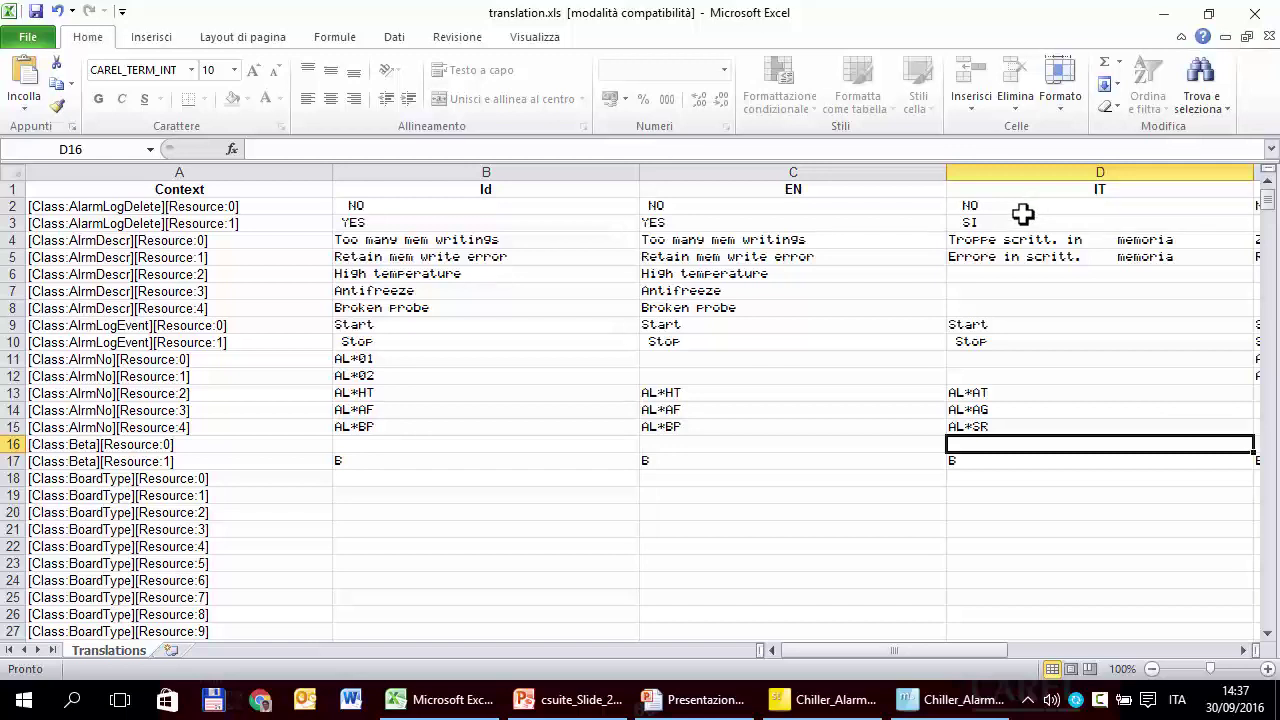
Look through the IT column's texts from the Class resources down to the Configuration mask fields
click(1087, 190)
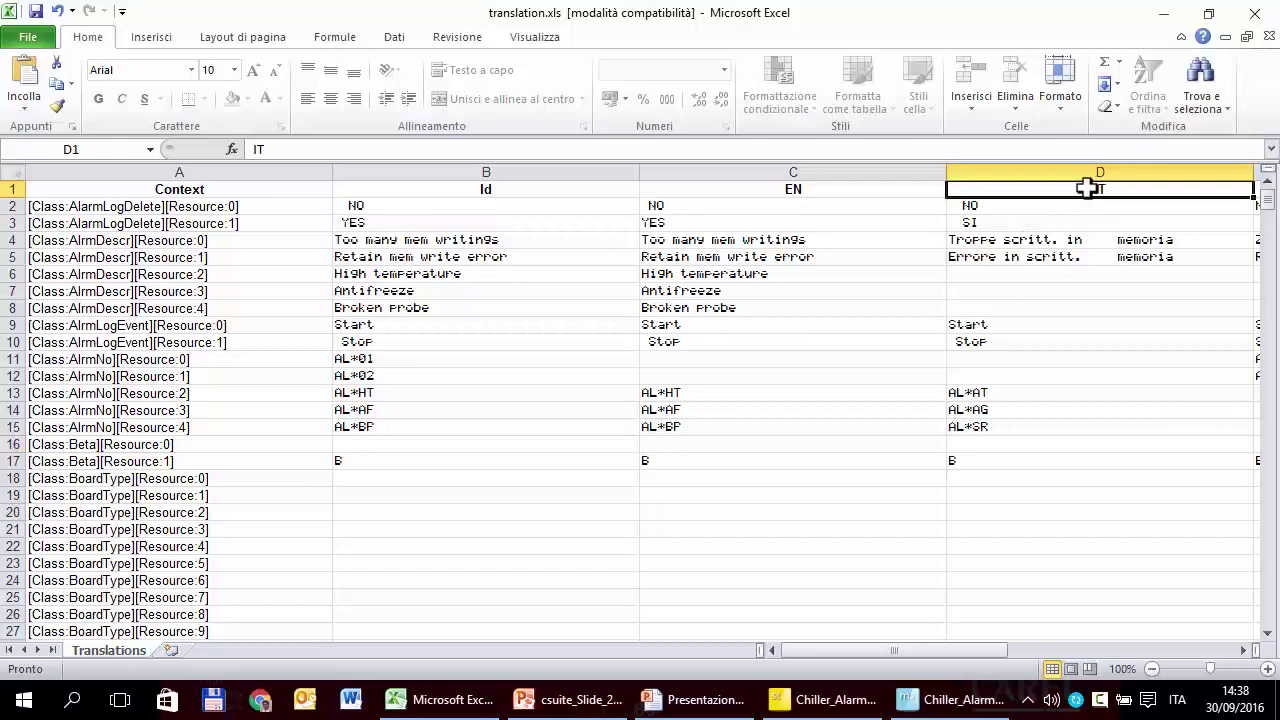
drag(1054, 209, 1015, 470)
scroll(1016, 472, down, 13)
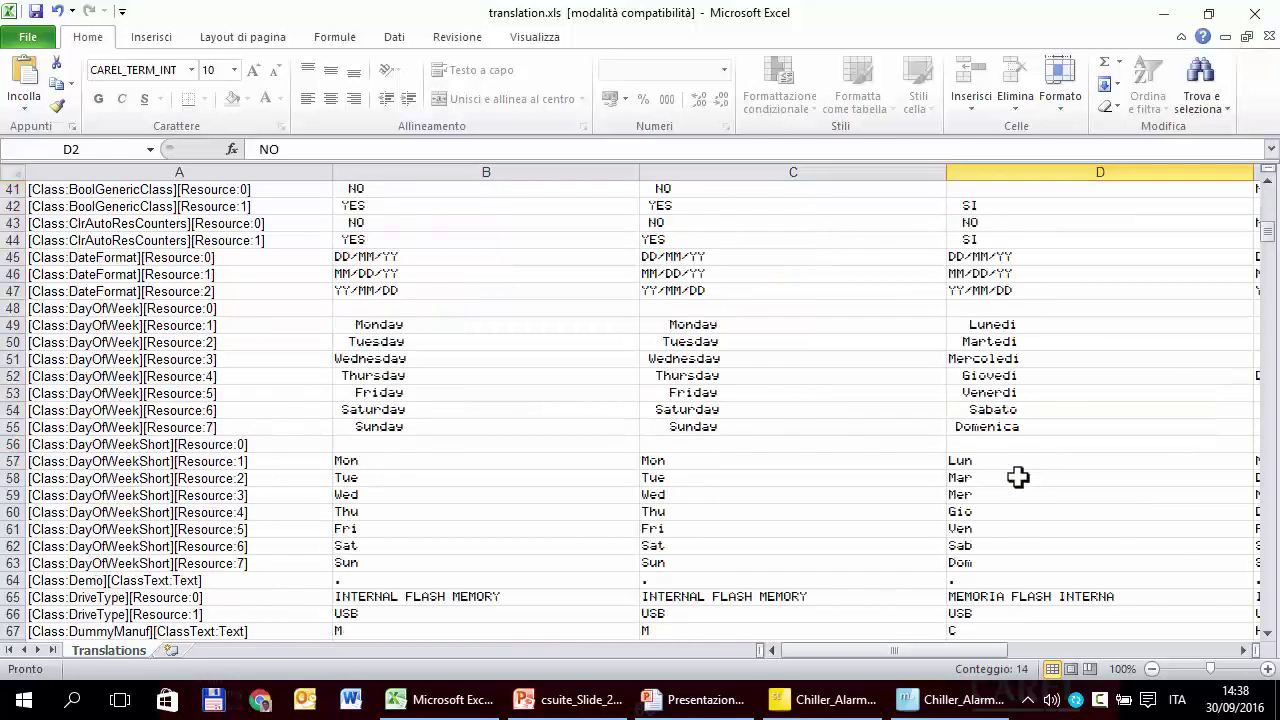
scroll(1017, 480, down, 20)
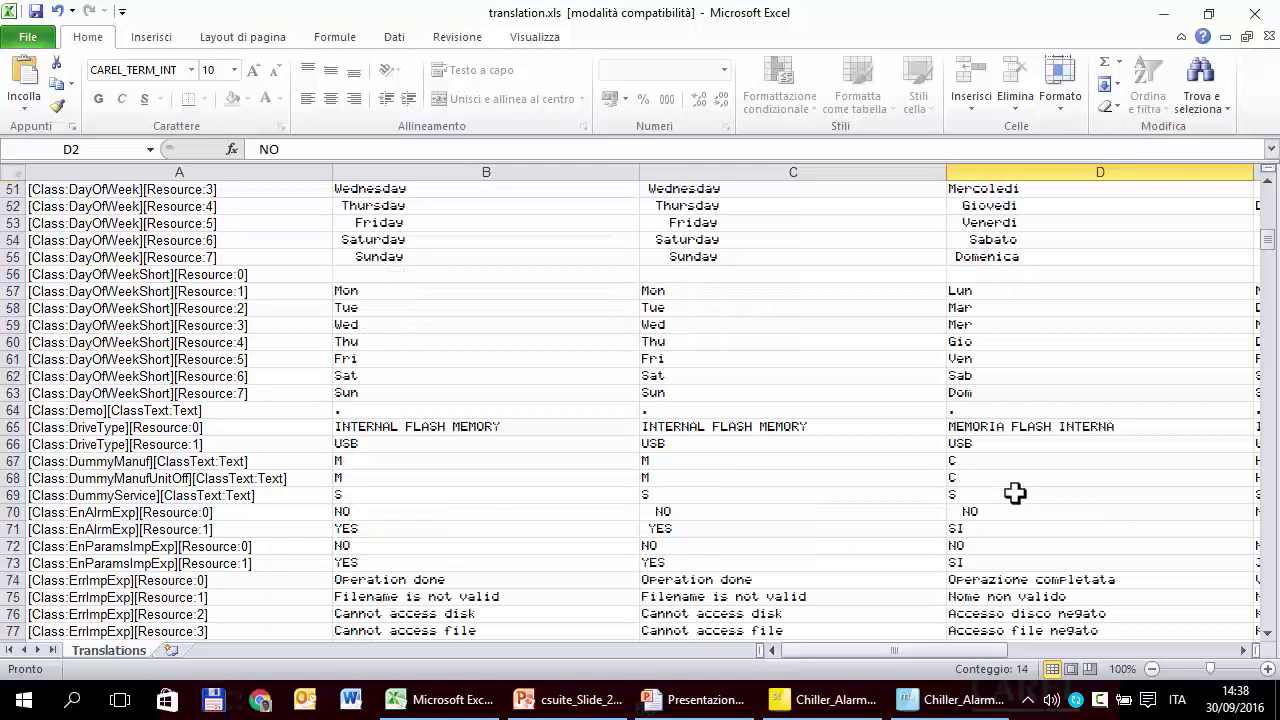
scroll(1015, 497, down, 20)
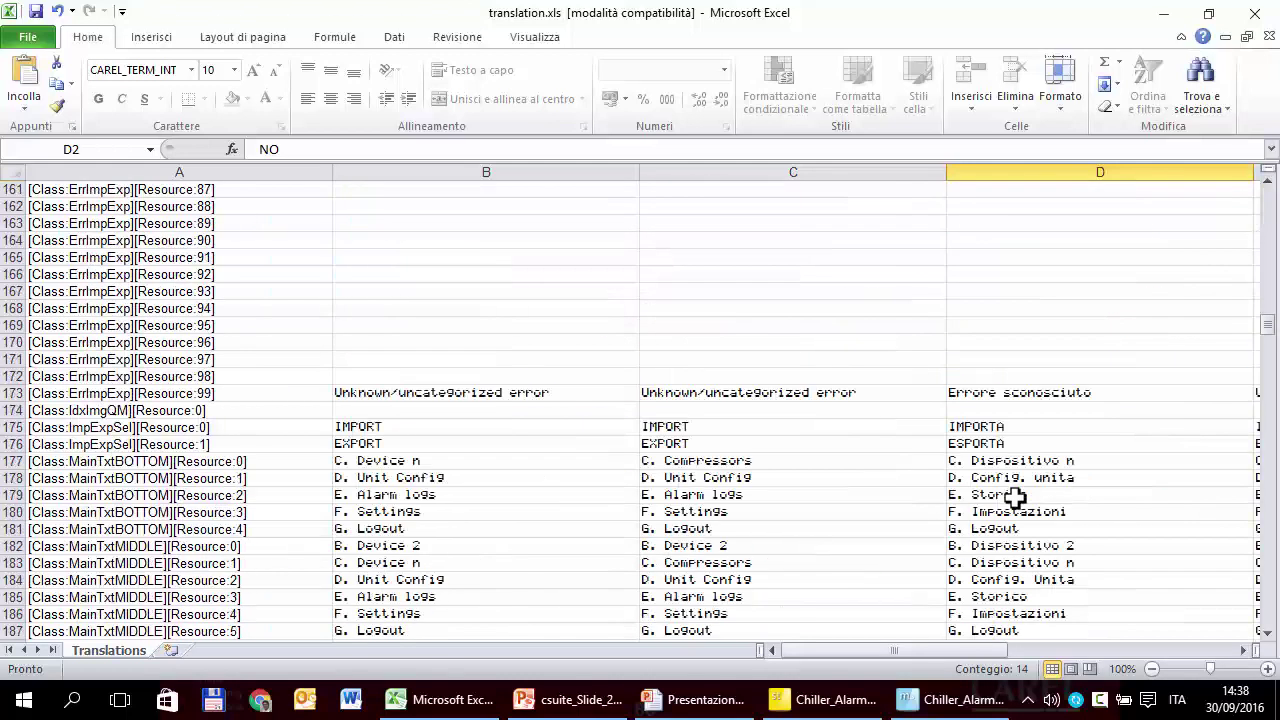
scroll(1015, 497, down, 20)
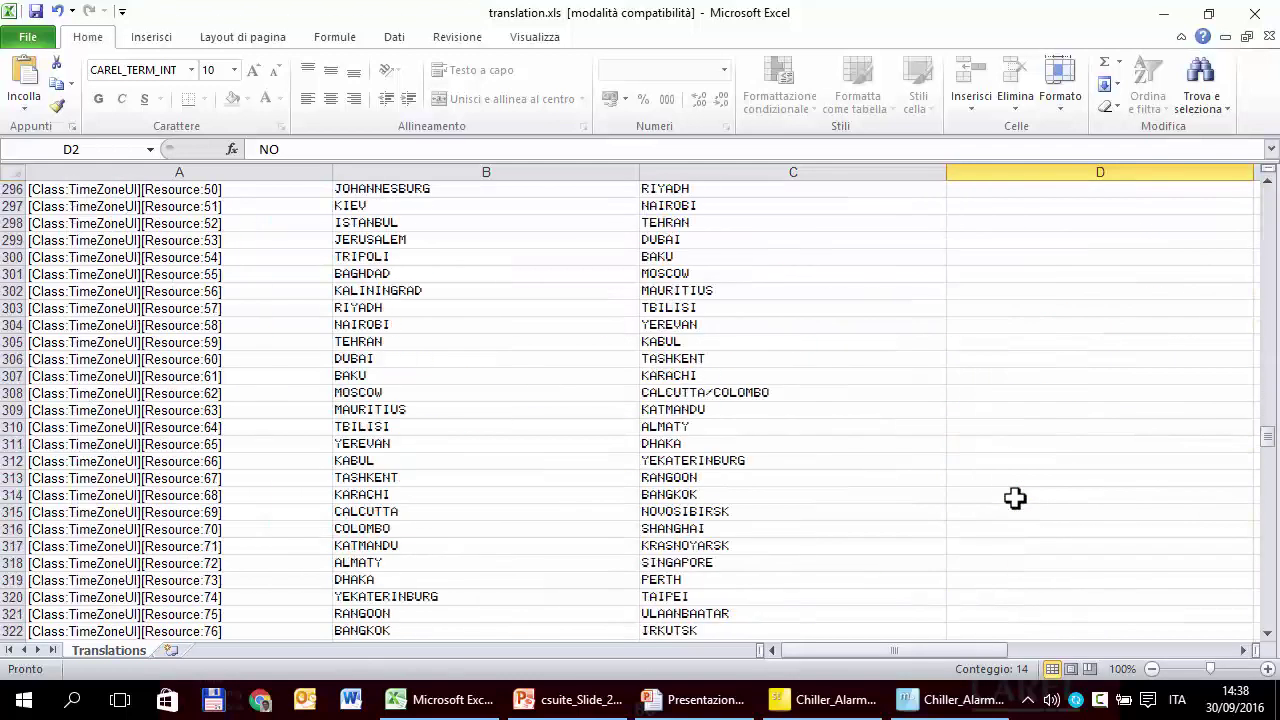
scroll(1015, 497, down, 10)
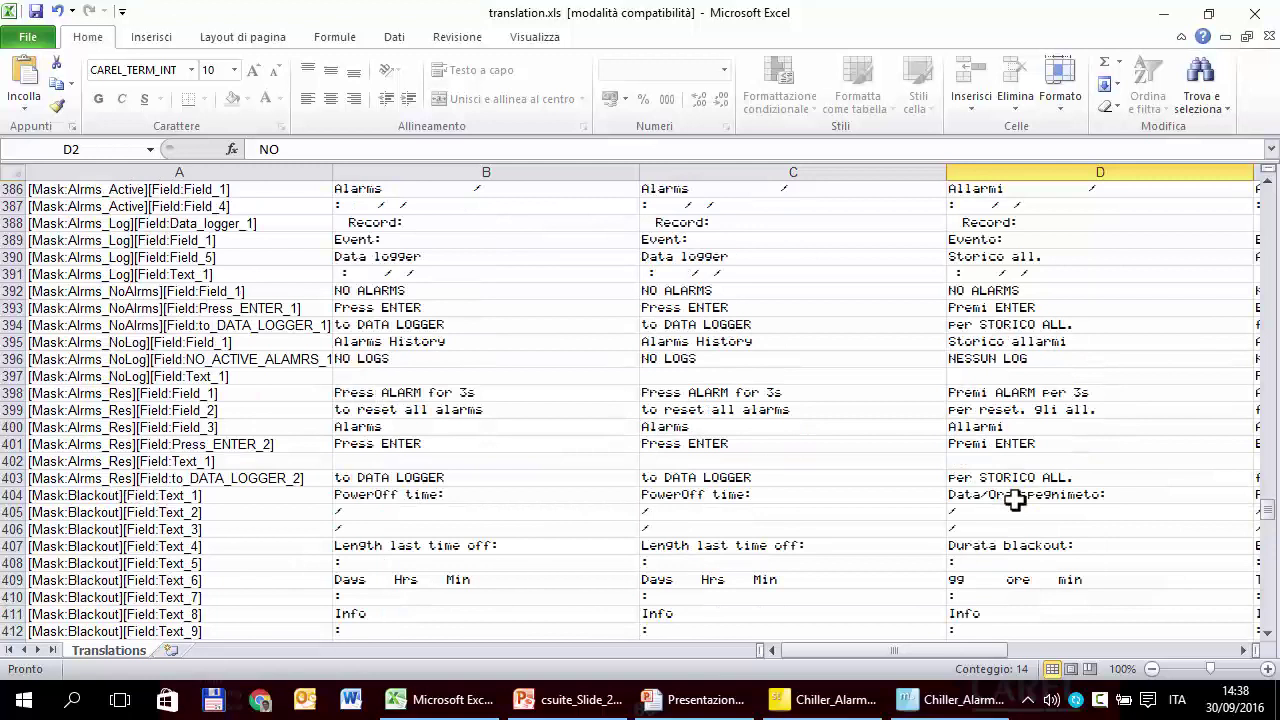
scroll(1015, 497, down, 7)
Copy the Italian text "Comp.1 abilitato?" of the Configuration mask's Text field into its Text_3, Text_4 and Text_5 fields
click(676, 427)
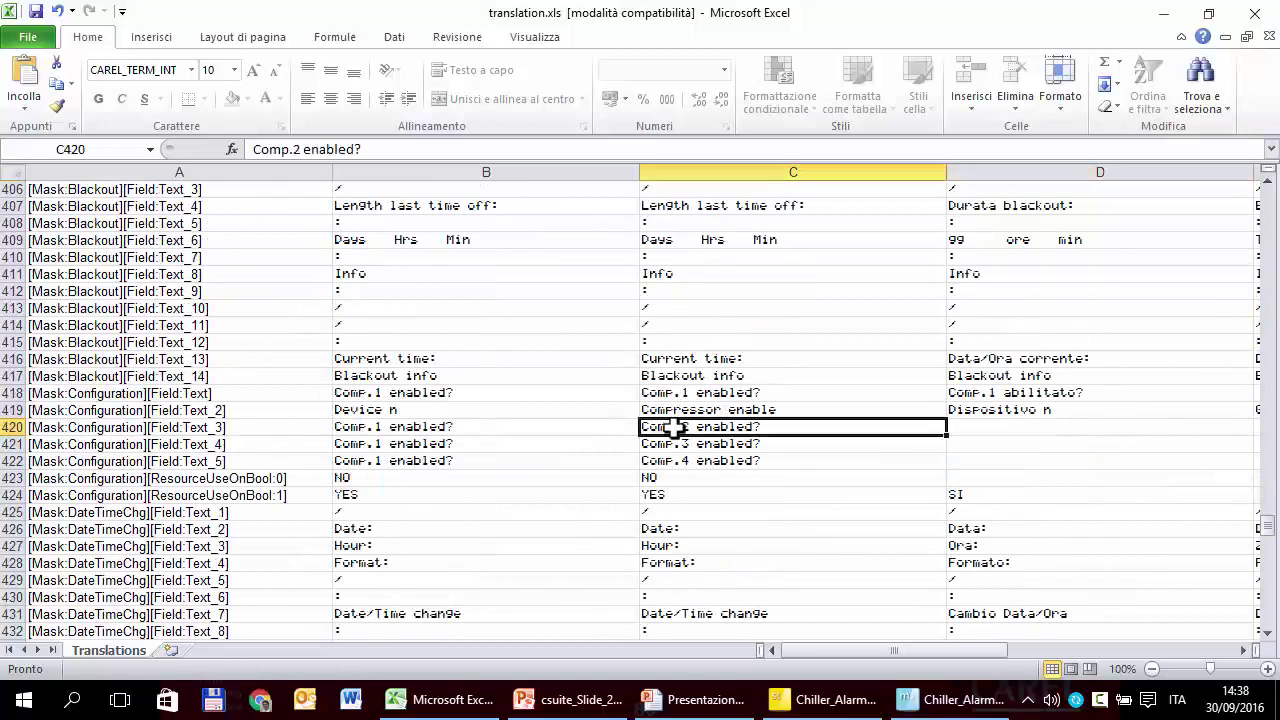
click(993, 431)
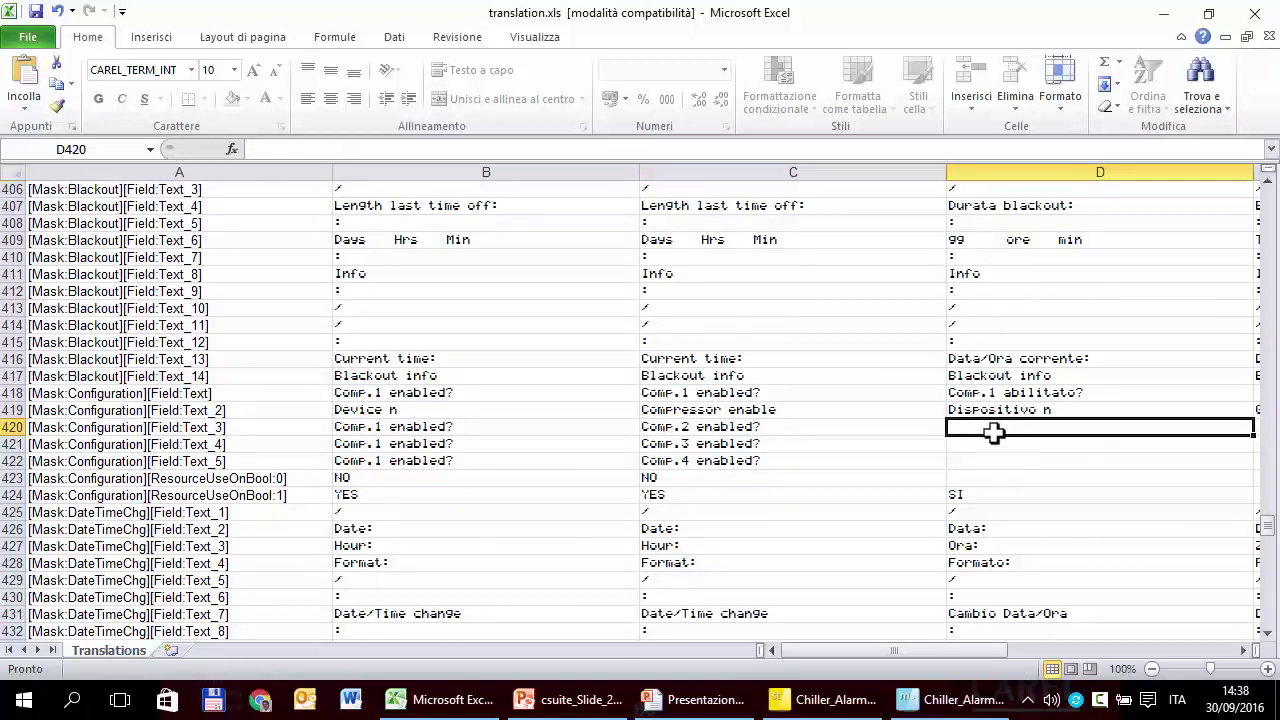
text(C)
key(Escape)
key(Up)
key(Up)
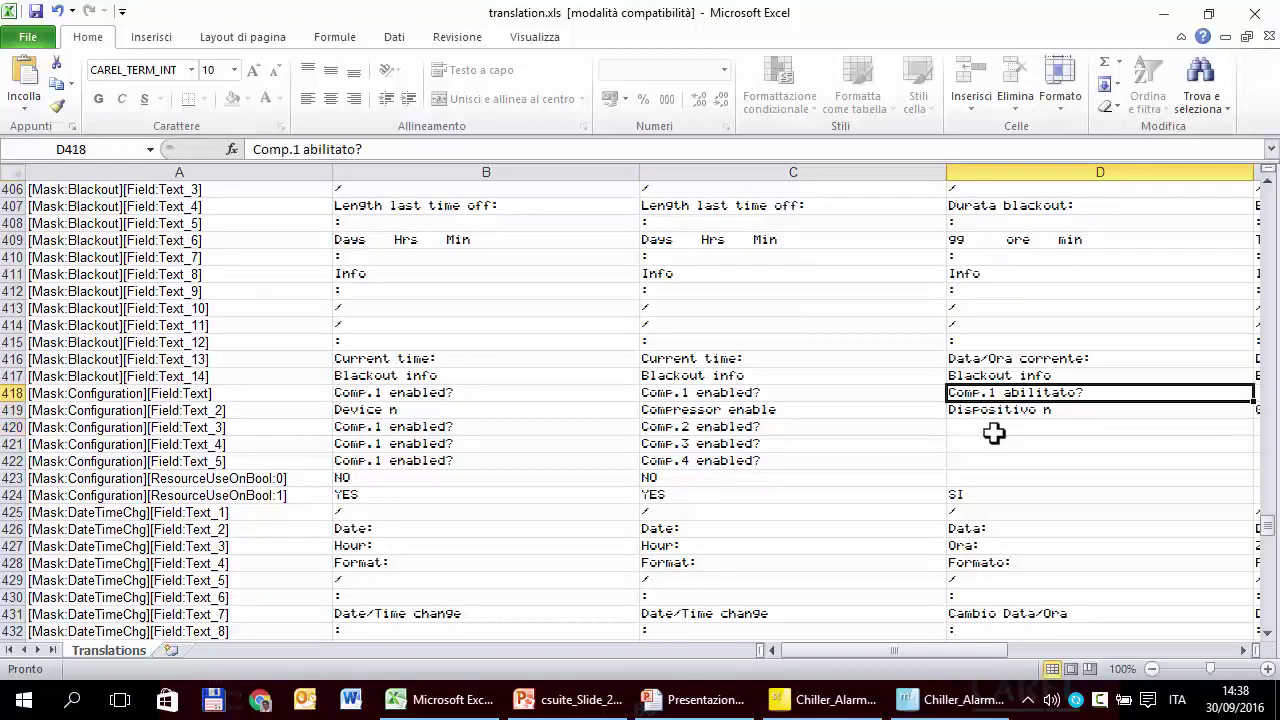
key(ctrl+c)
click(993, 432)
key(ctrl+v)
key(shift+Down)
key(shift+Down)
key(ctrl+v)
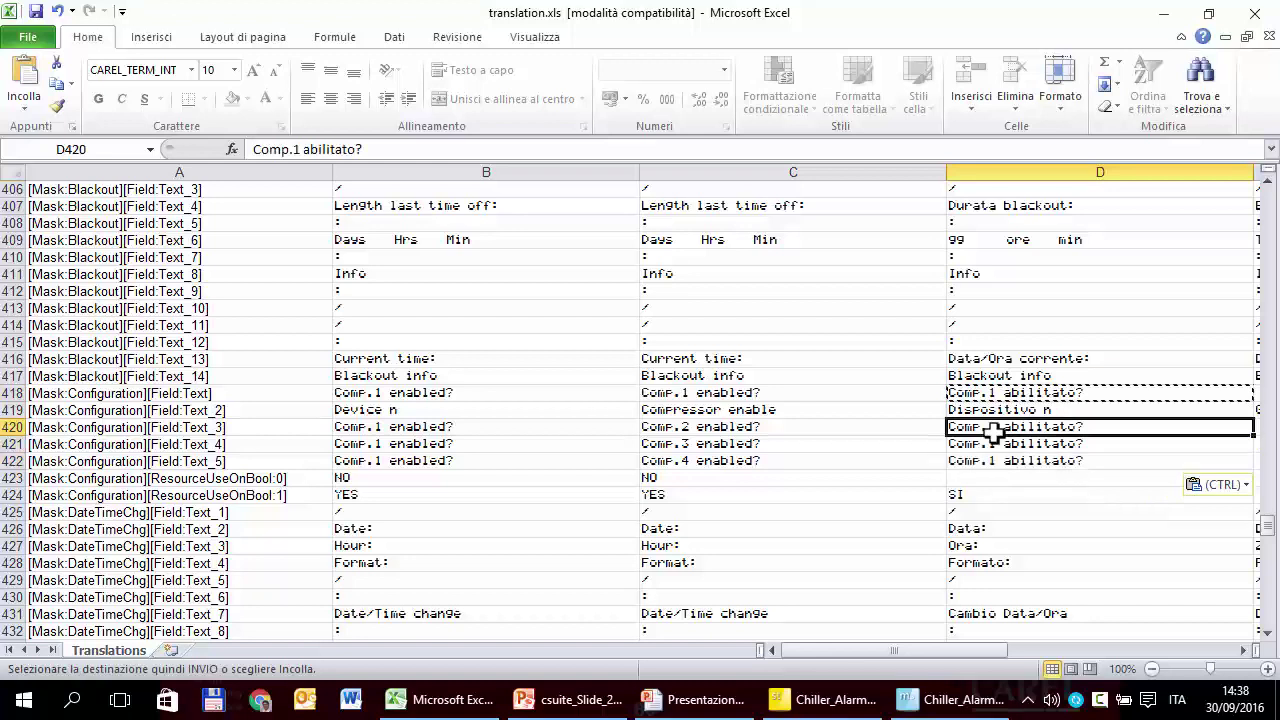
Renumber the Configuration mask's Italian texts Text_3, Text_4 and Text_5 as Comp.2, Comp.3 and Comp.4 abilitato?
key(F2)
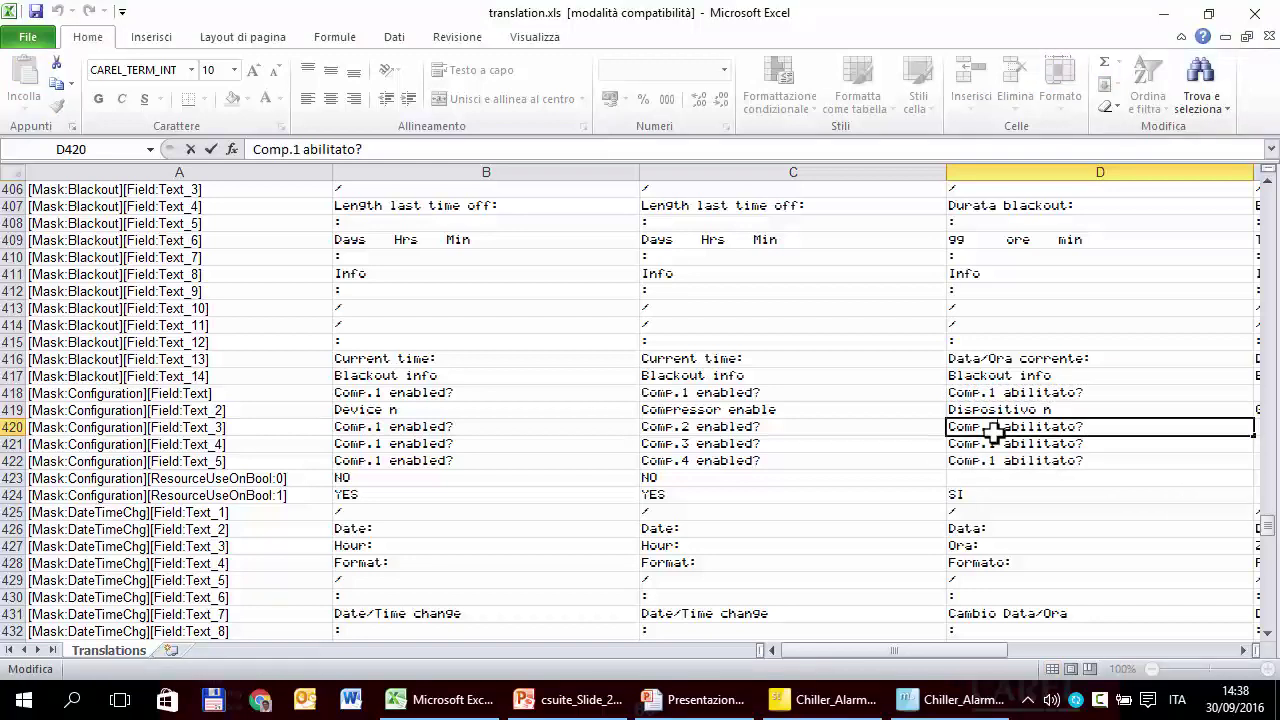
key(Return)
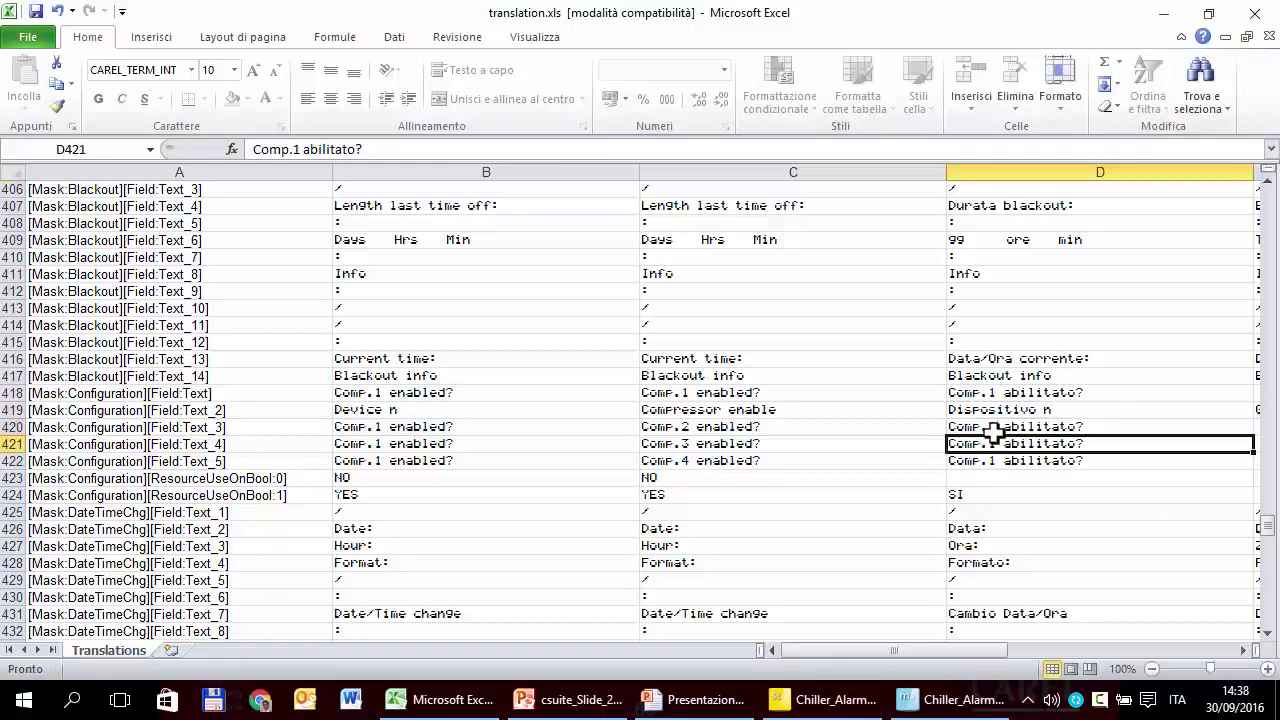
key(F2)
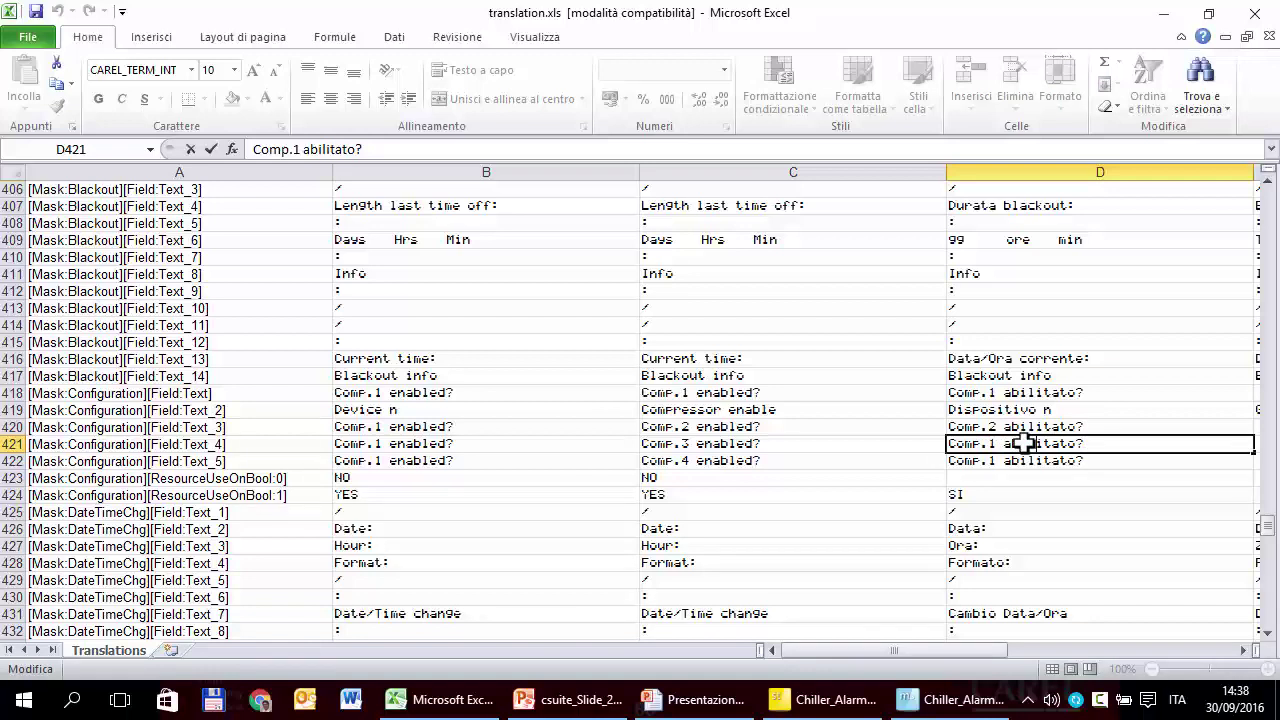
text(3)
key(Return)
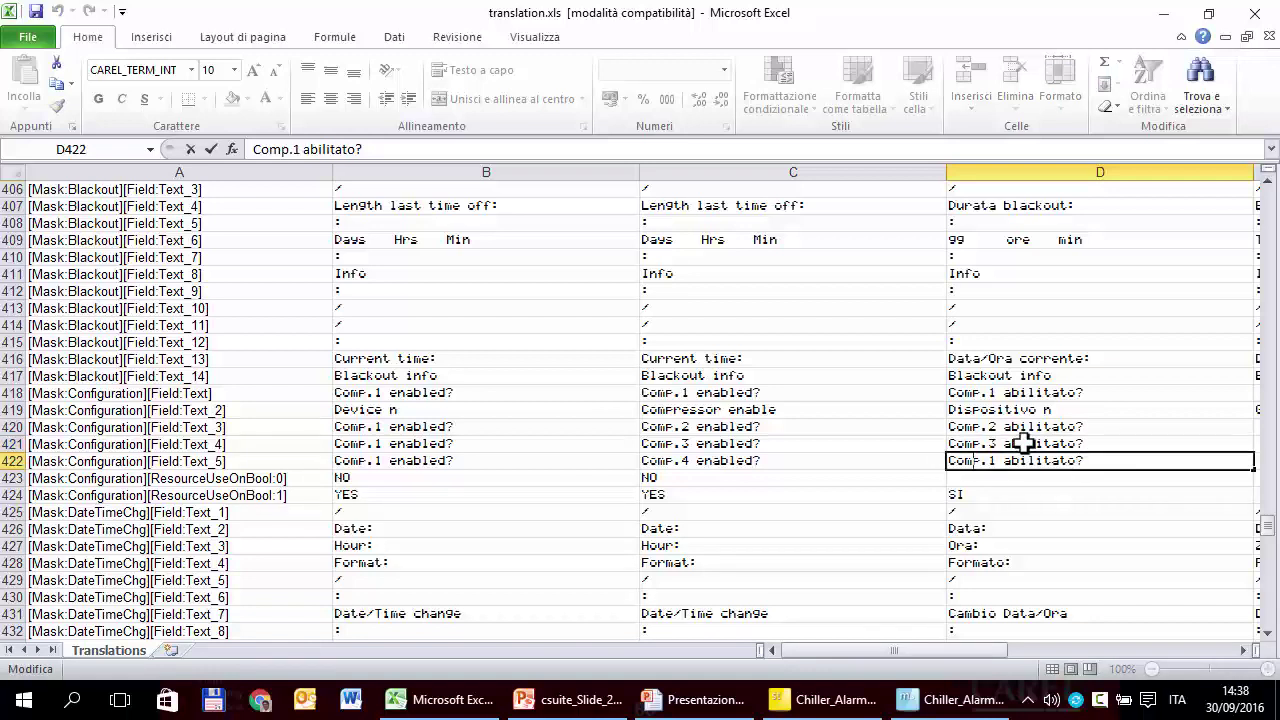
key(Delete)
text(4)
key(Return)
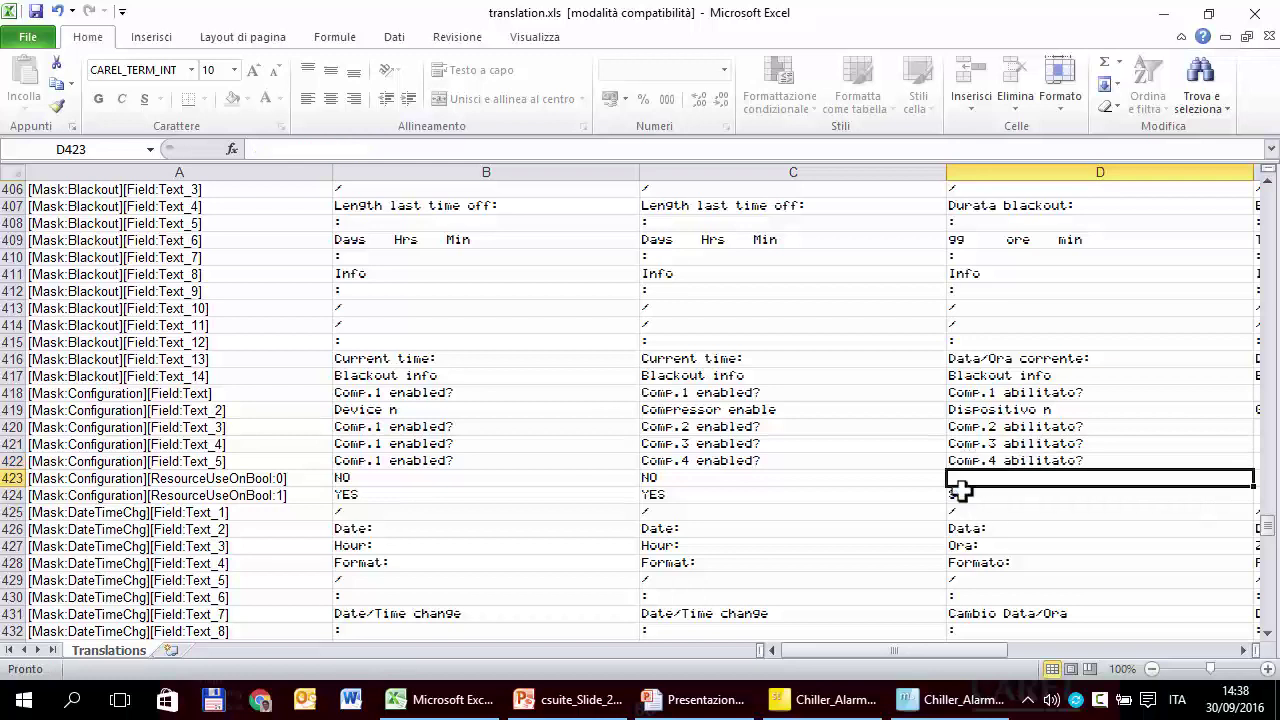
Check the Italian entries of the Configuration mask's ResourceUseOnBool rows and the texts of the masks down to SwInfo
double_click(963, 482)
key(Escape)
click(971, 493)
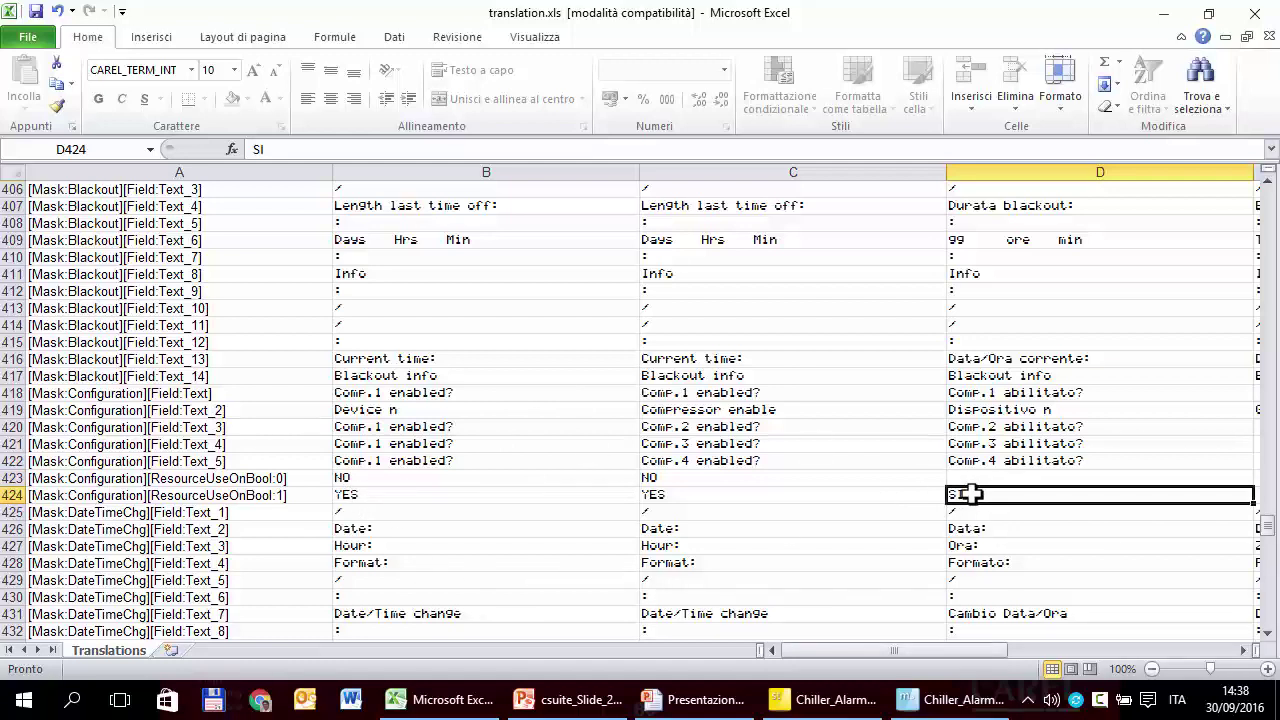
scroll(1005, 470, down, 15)
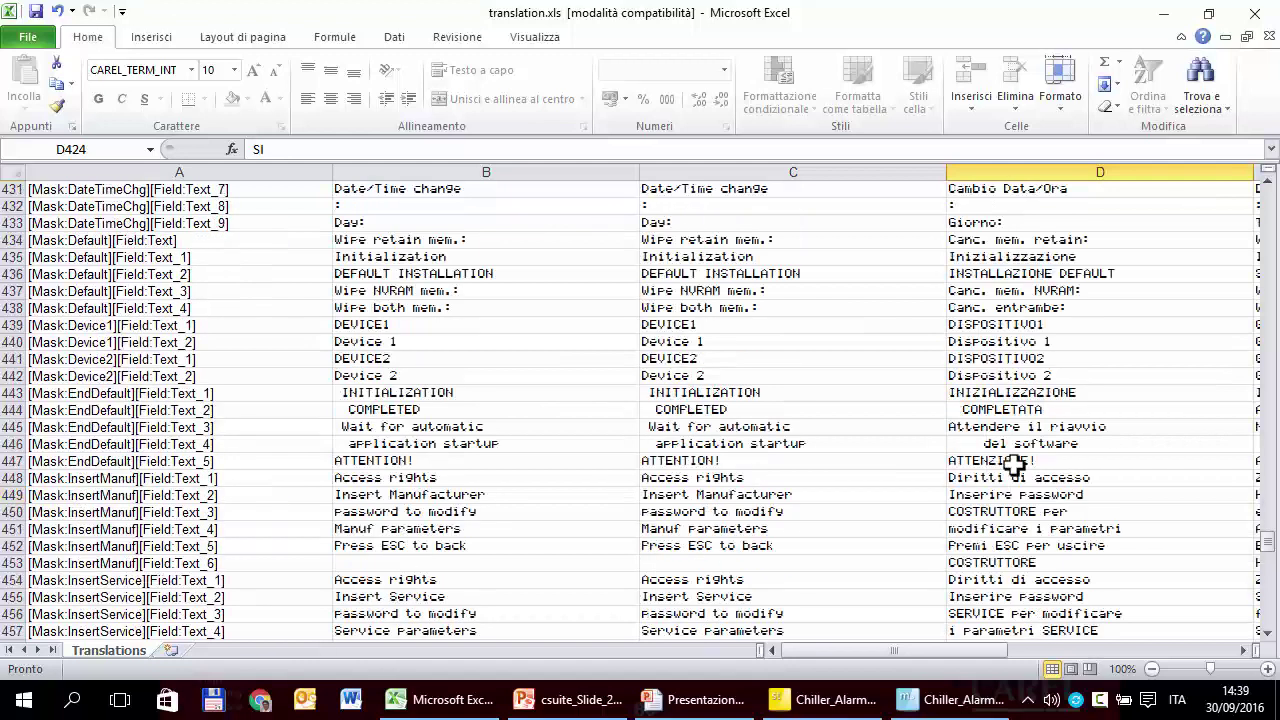
scroll(1014, 463, down, 12)
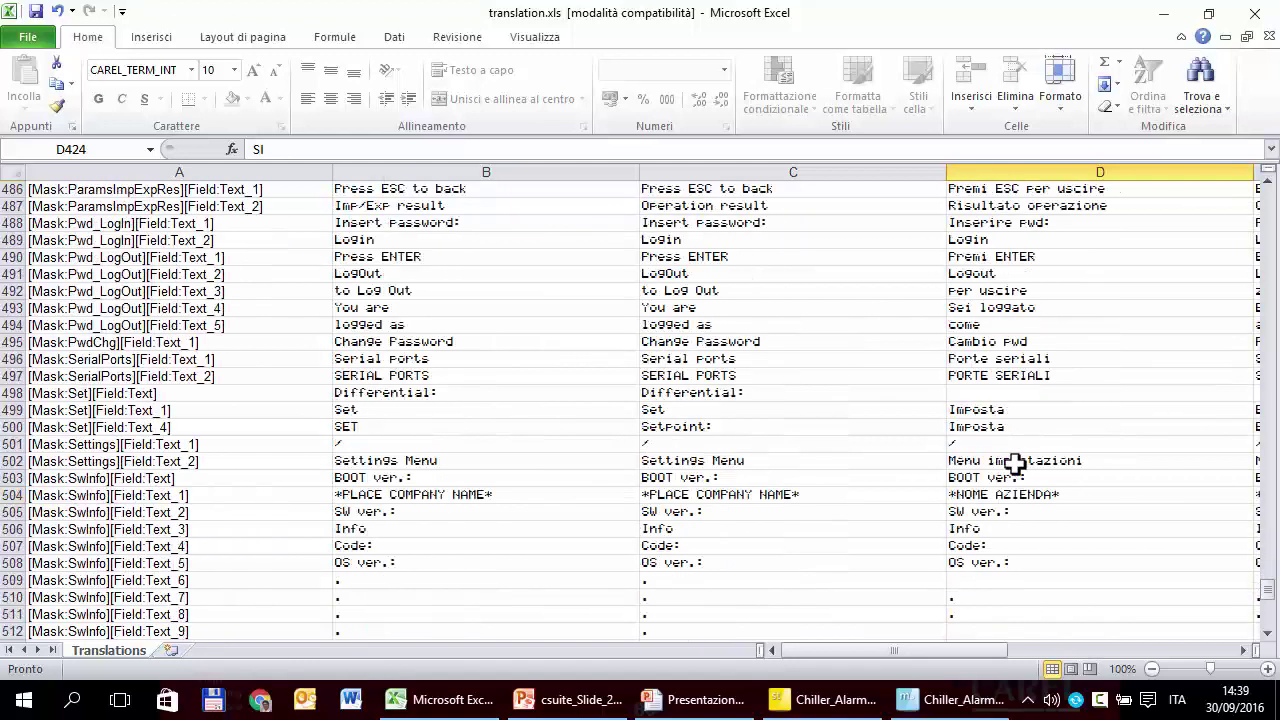
Close the translation.xls workbook and switch to the Chiller_Alarms.Device1 project in Carel c.mask
double_click(8, 12)
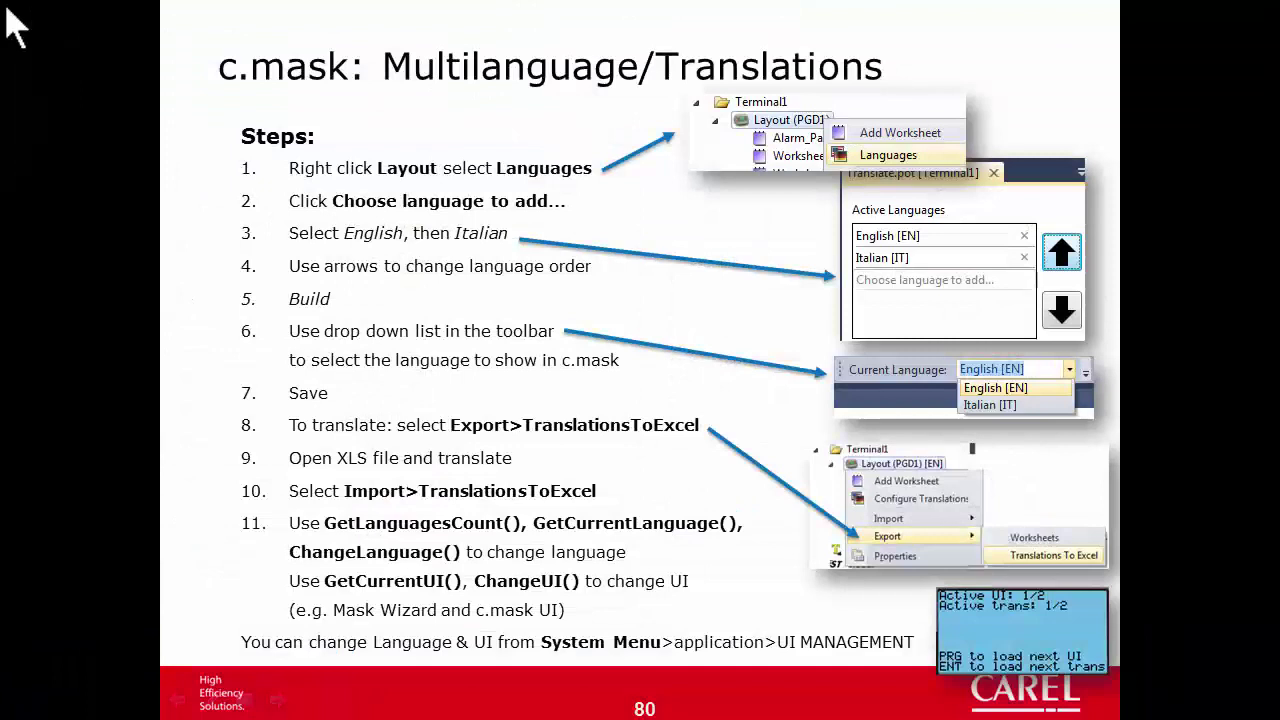
key(alt+Tab)
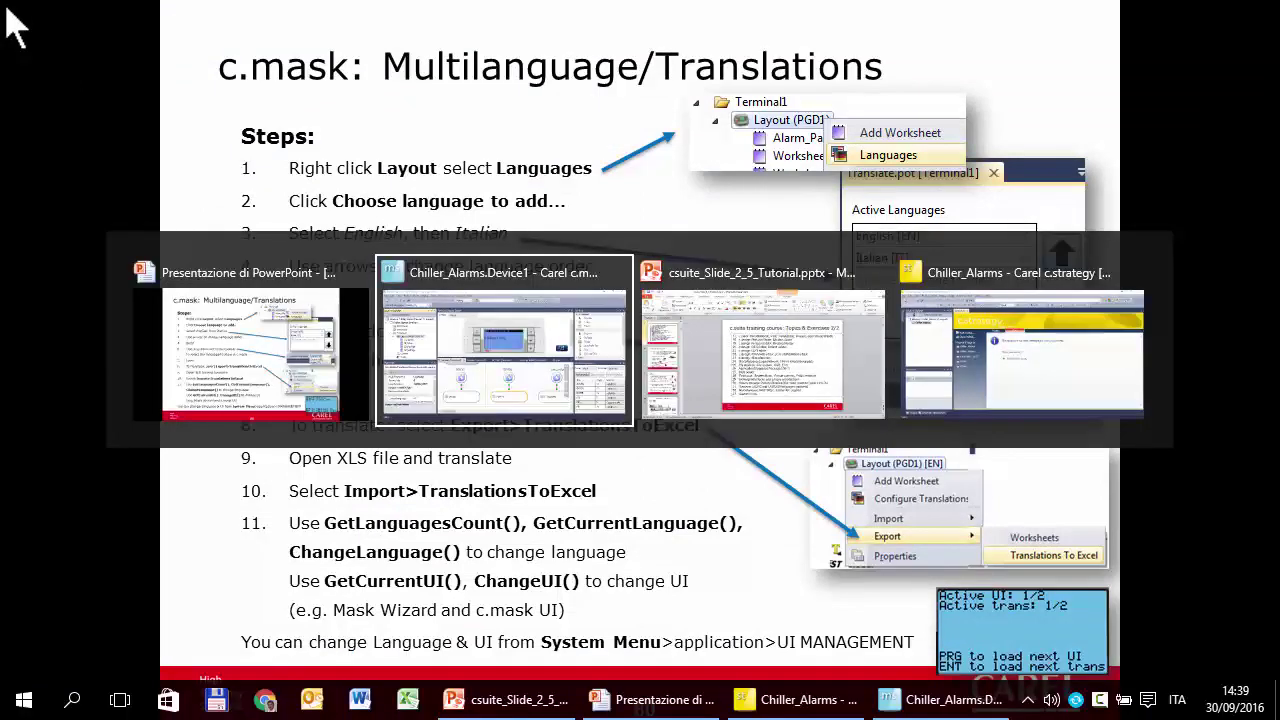
key(alt+Tab)
key(alt+Tab)
key(alt+Tab)
key(alt+Tab)
key(alt+Tab)
key(alt+Tab)
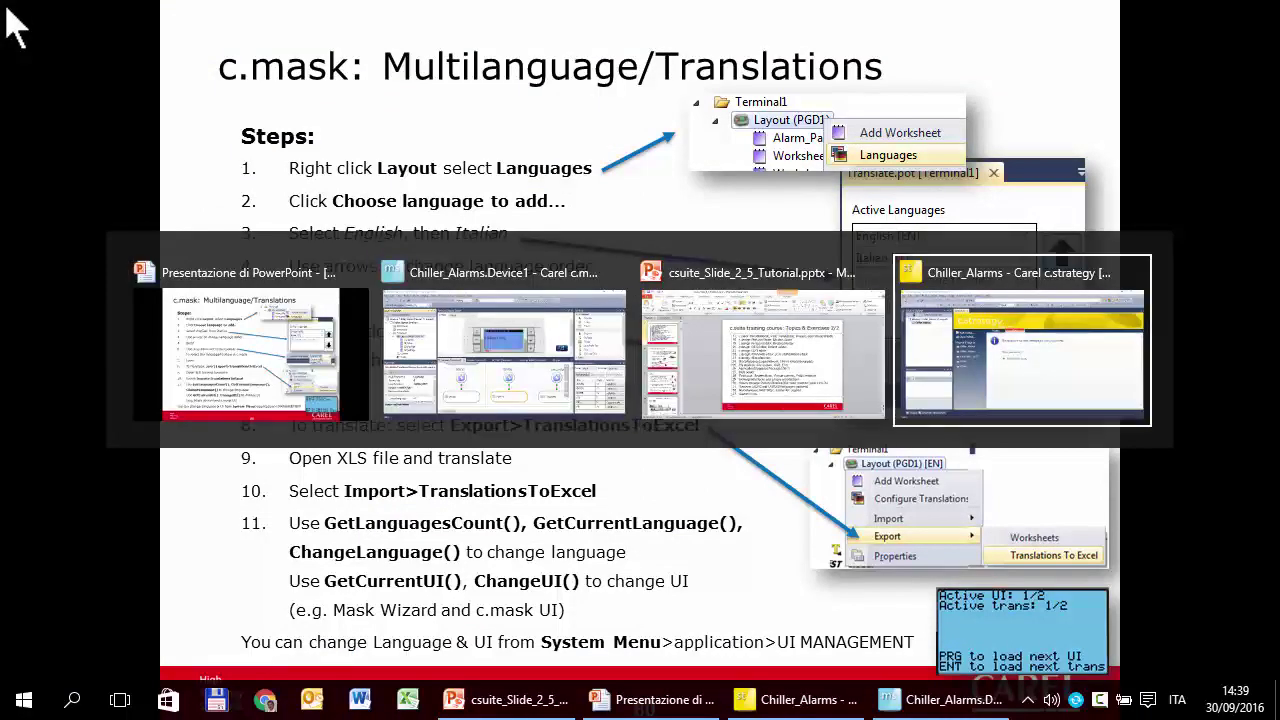
key(alt+Tab)
key(alt+Tab)
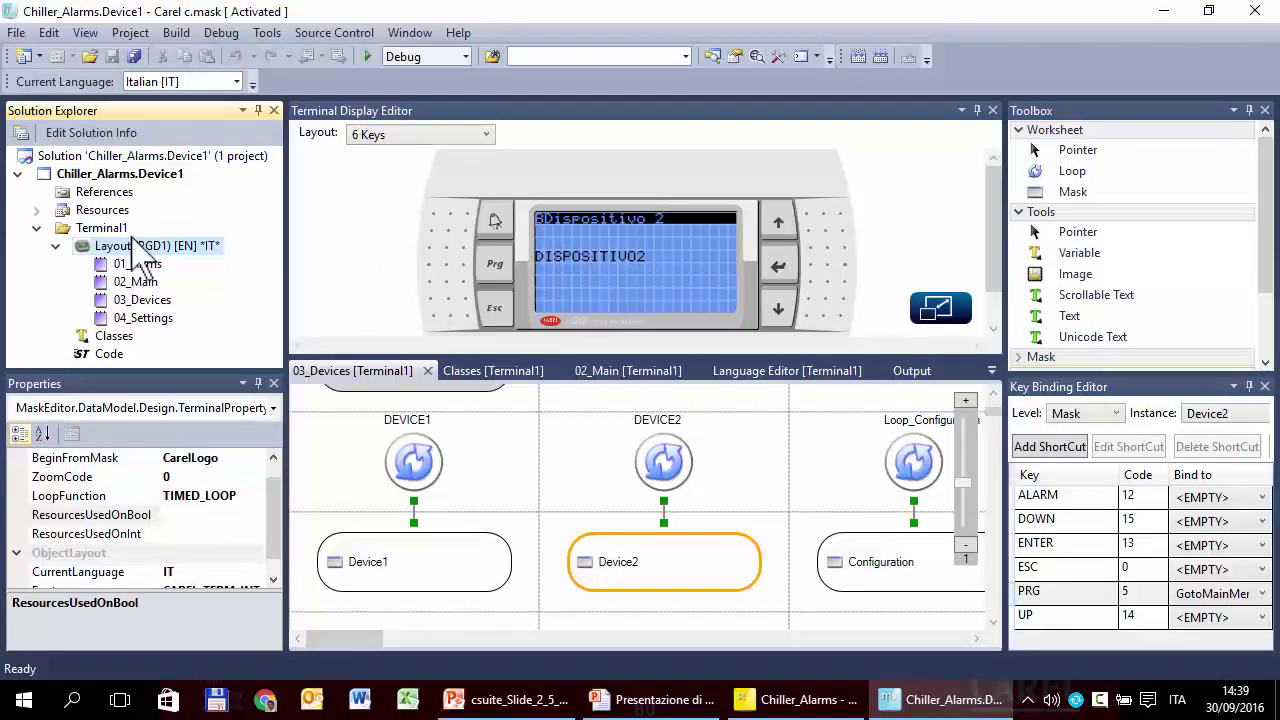
Import the translations from the Excel file translation.xls on the desktop into the Layout (PGD1)
right_click(160, 247)
mouse_move(251, 318)
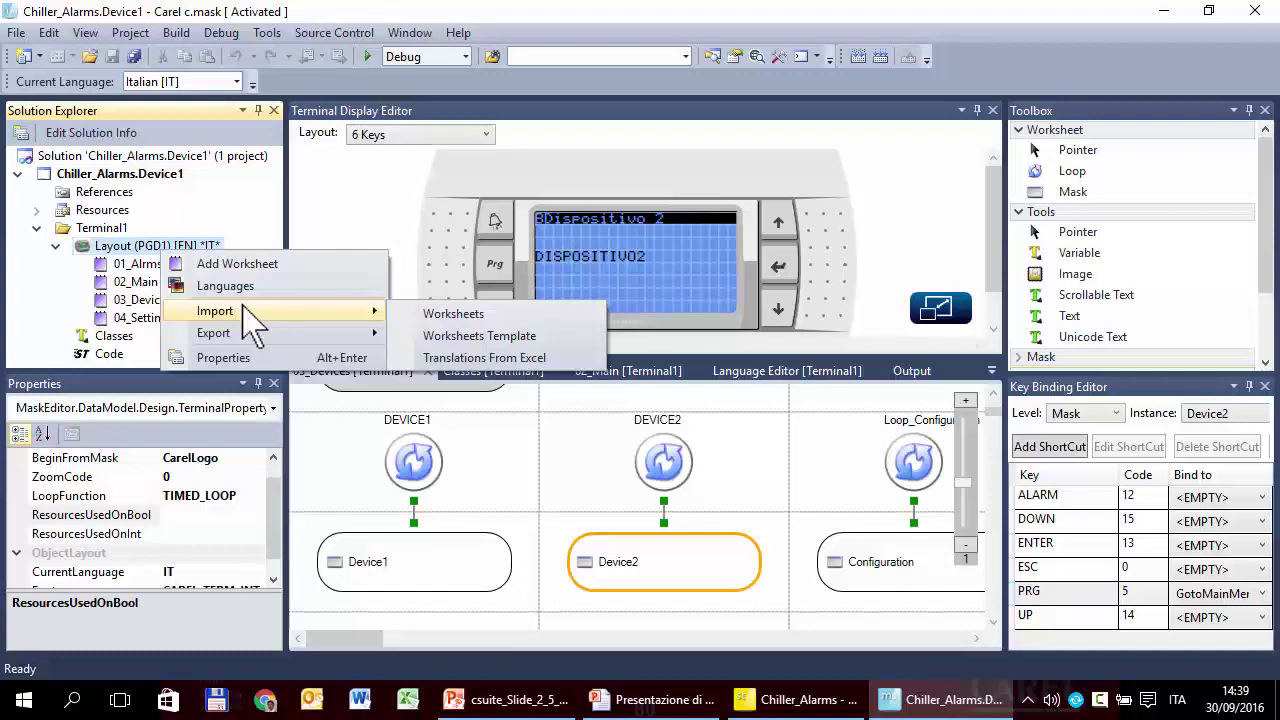
click(570, 360)
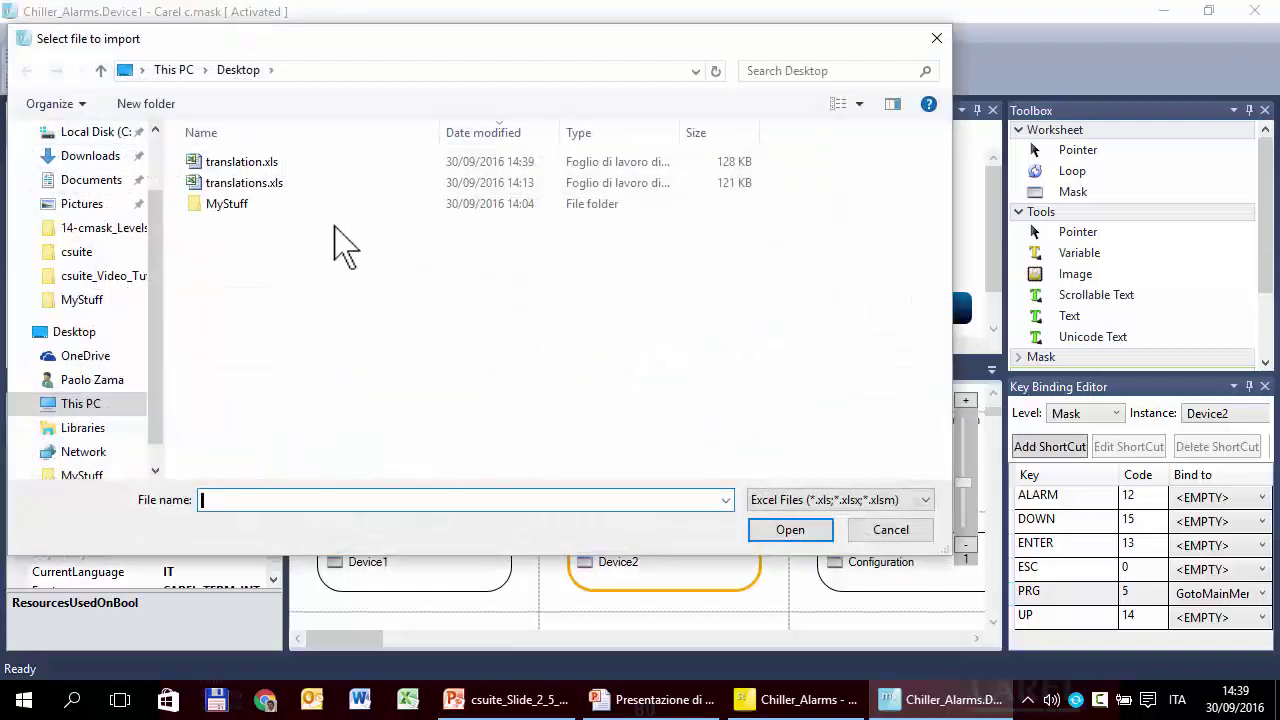
click(237, 164)
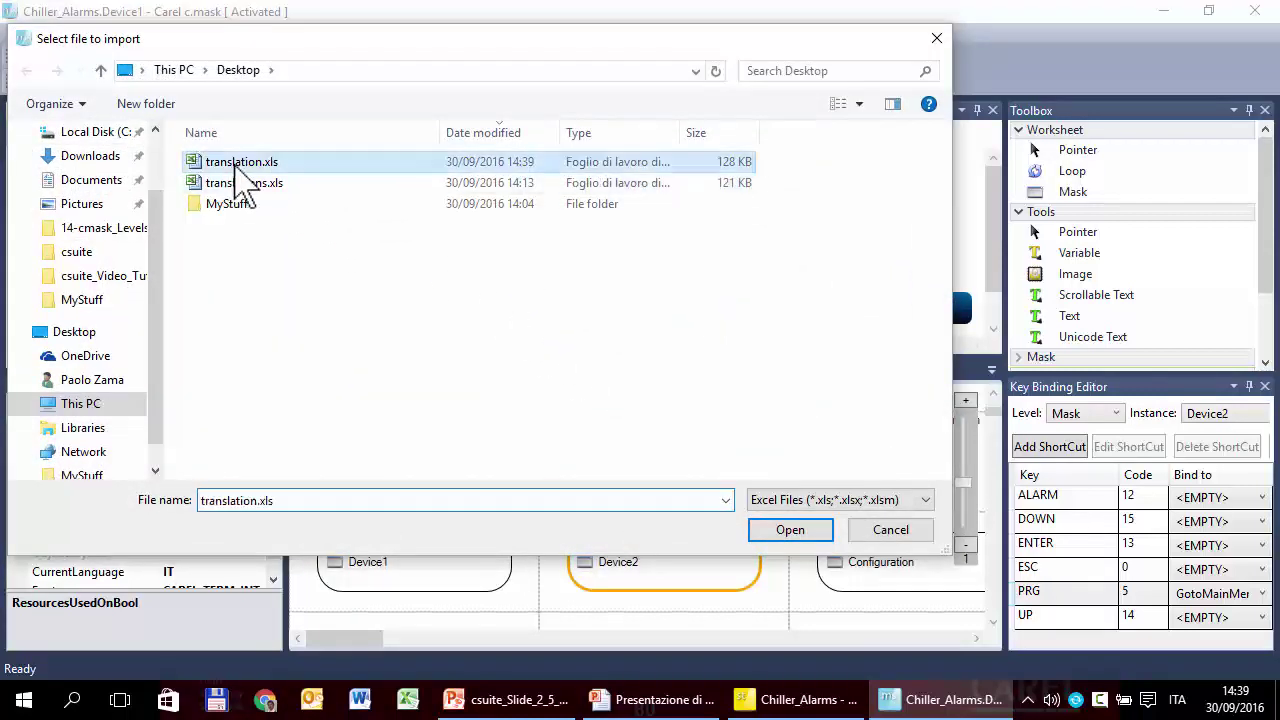
click(795, 531)
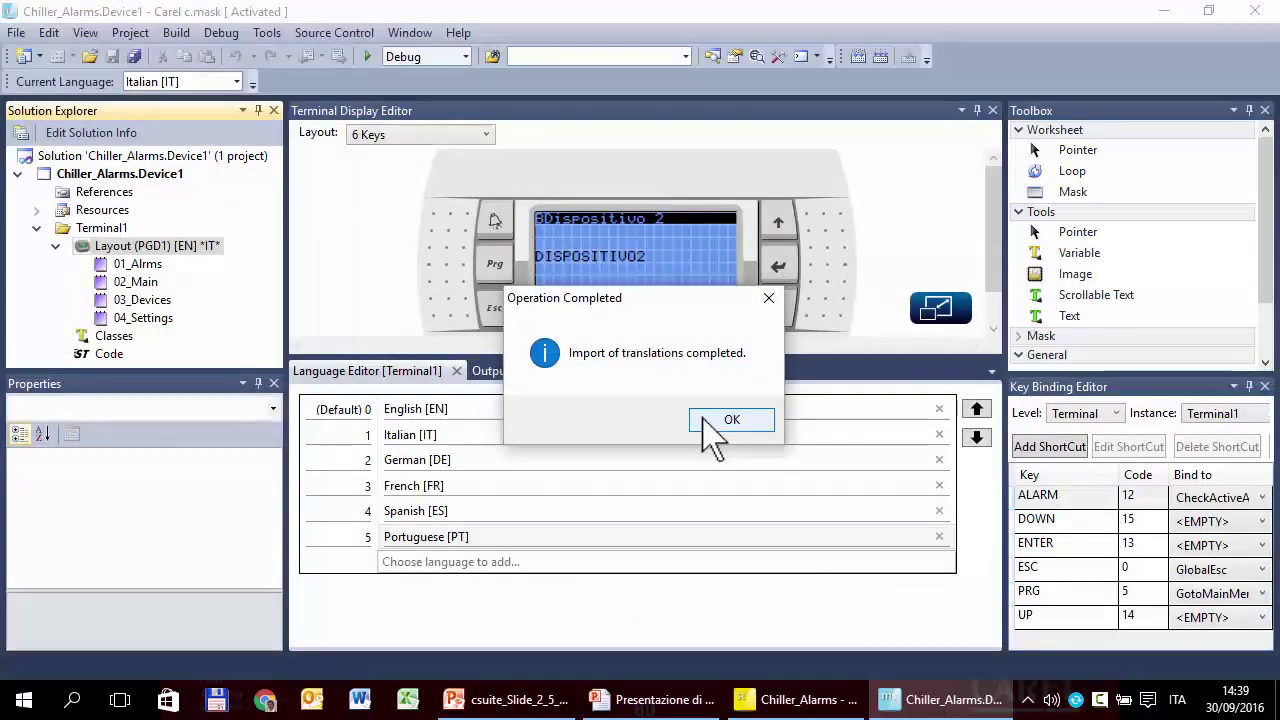
click(706, 420)
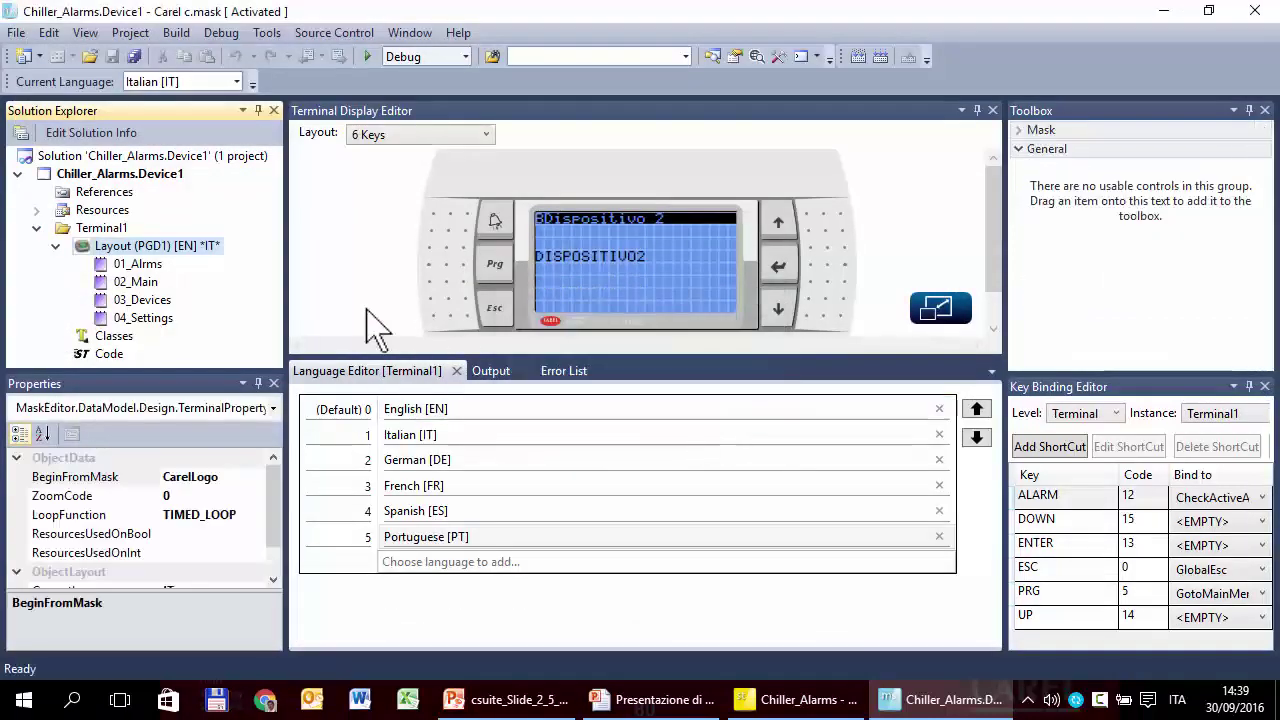
View the Configuration mask of the 03_Devices worksheet in Italian and with the current language set to English [EN]
click(157, 303)
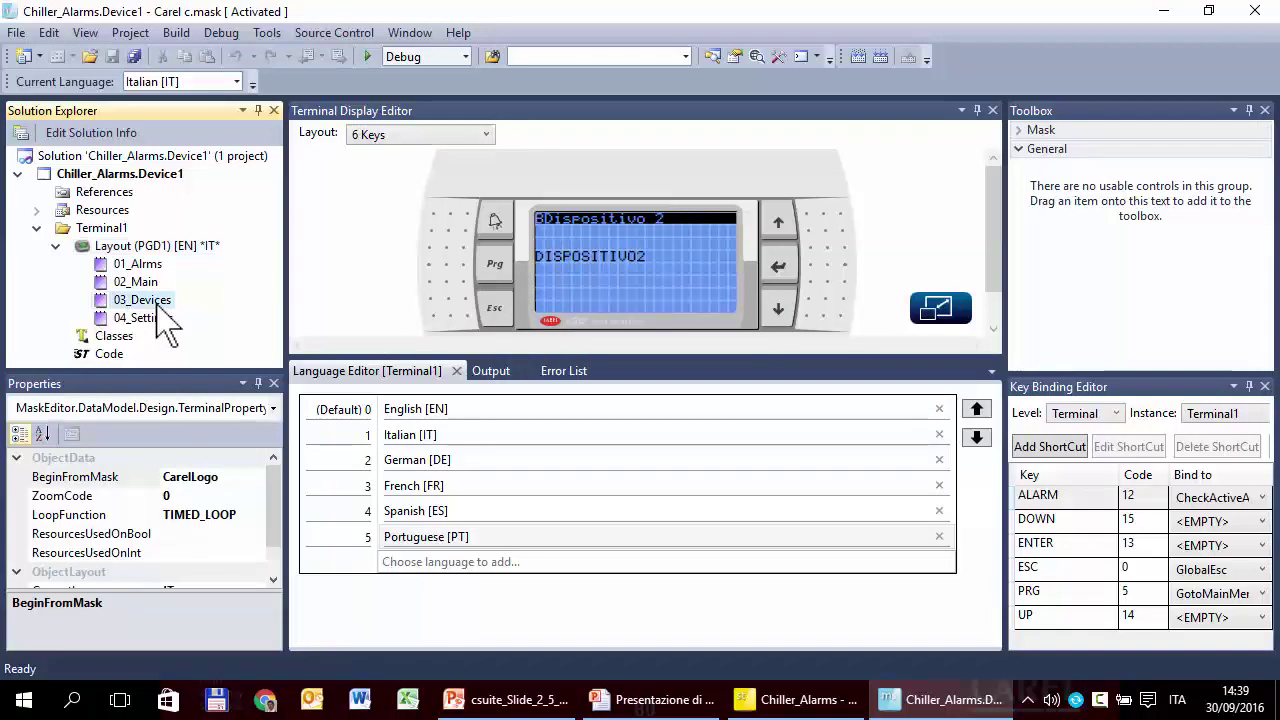
double_click(157, 303)
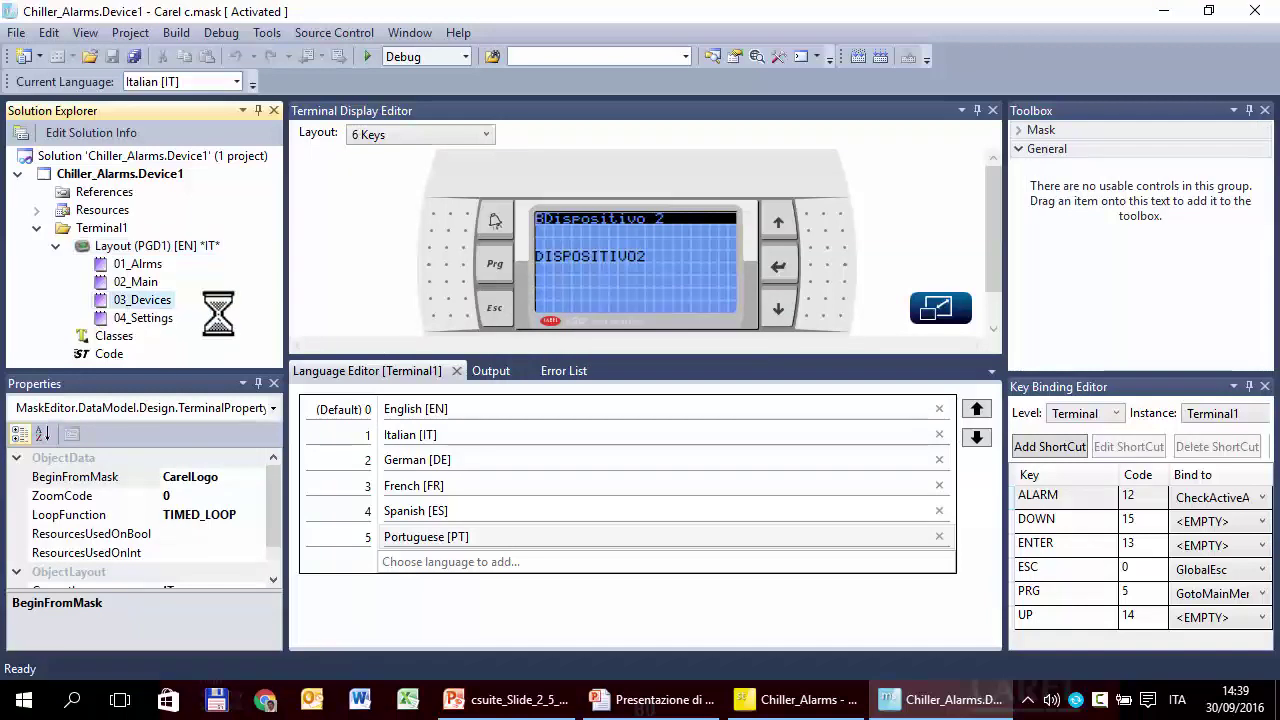
scroll(998, 590, down, 3)
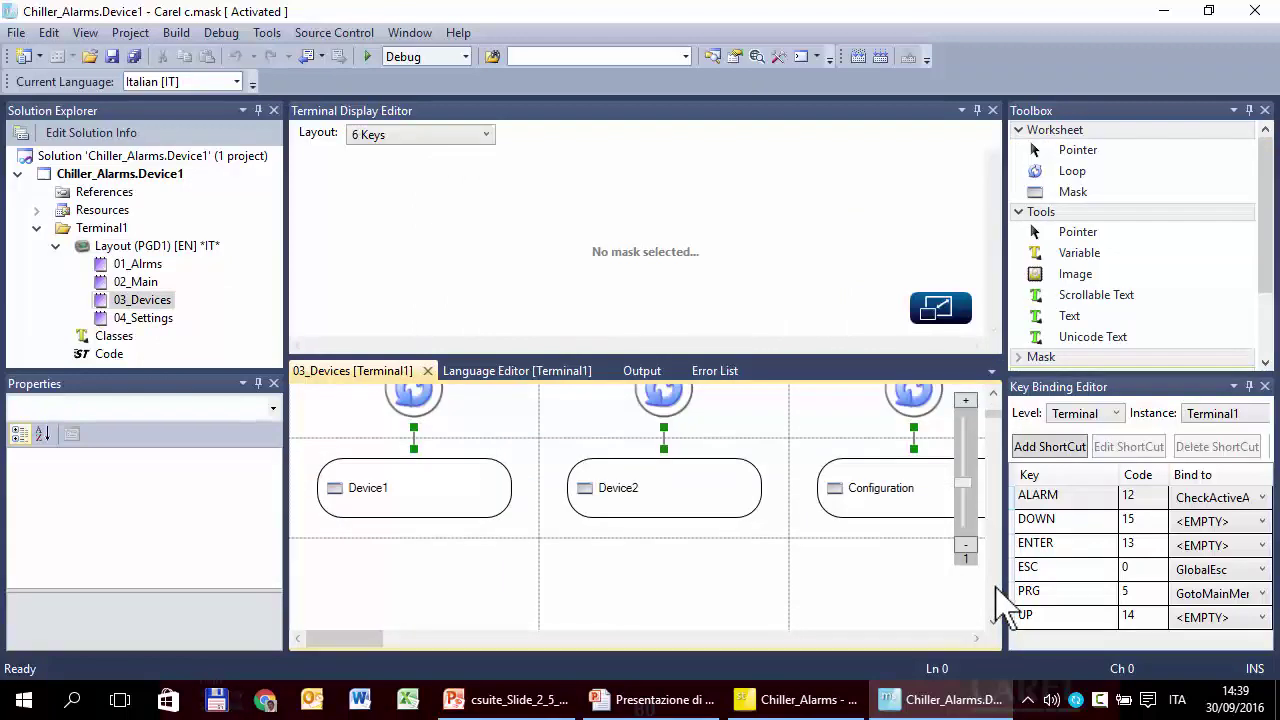
click(924, 492)
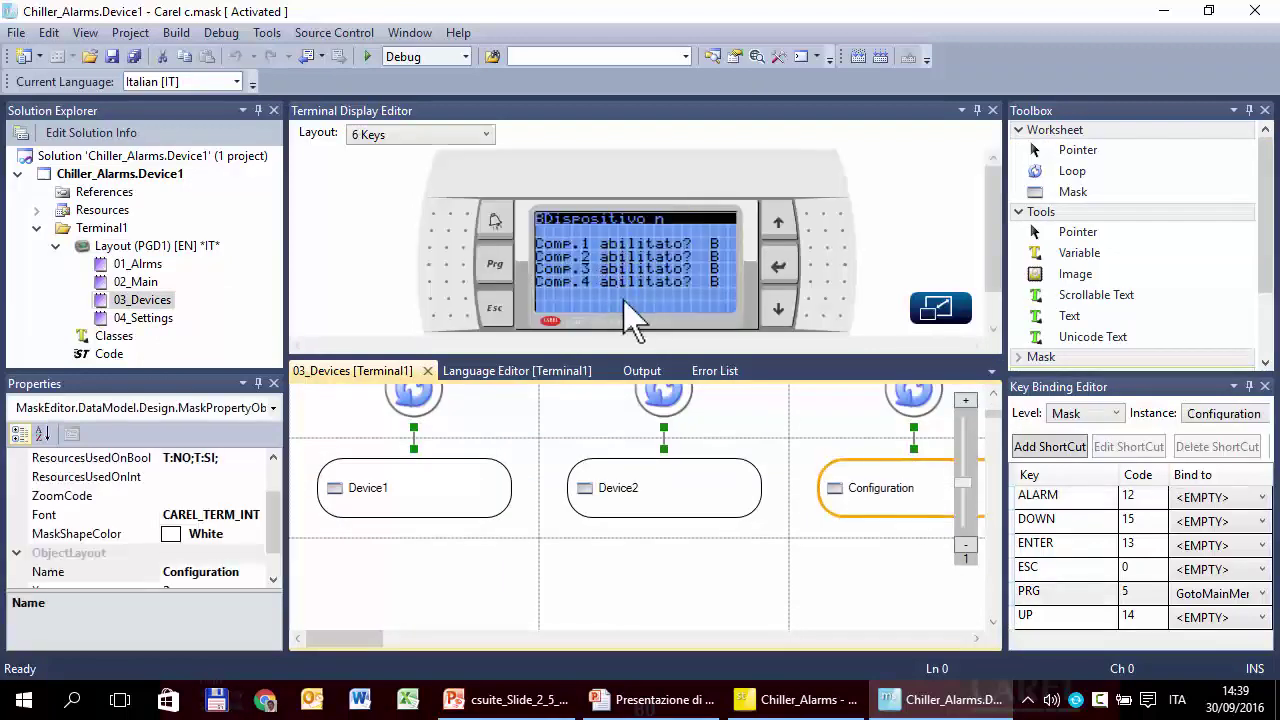
click(237, 81)
click(160, 102)
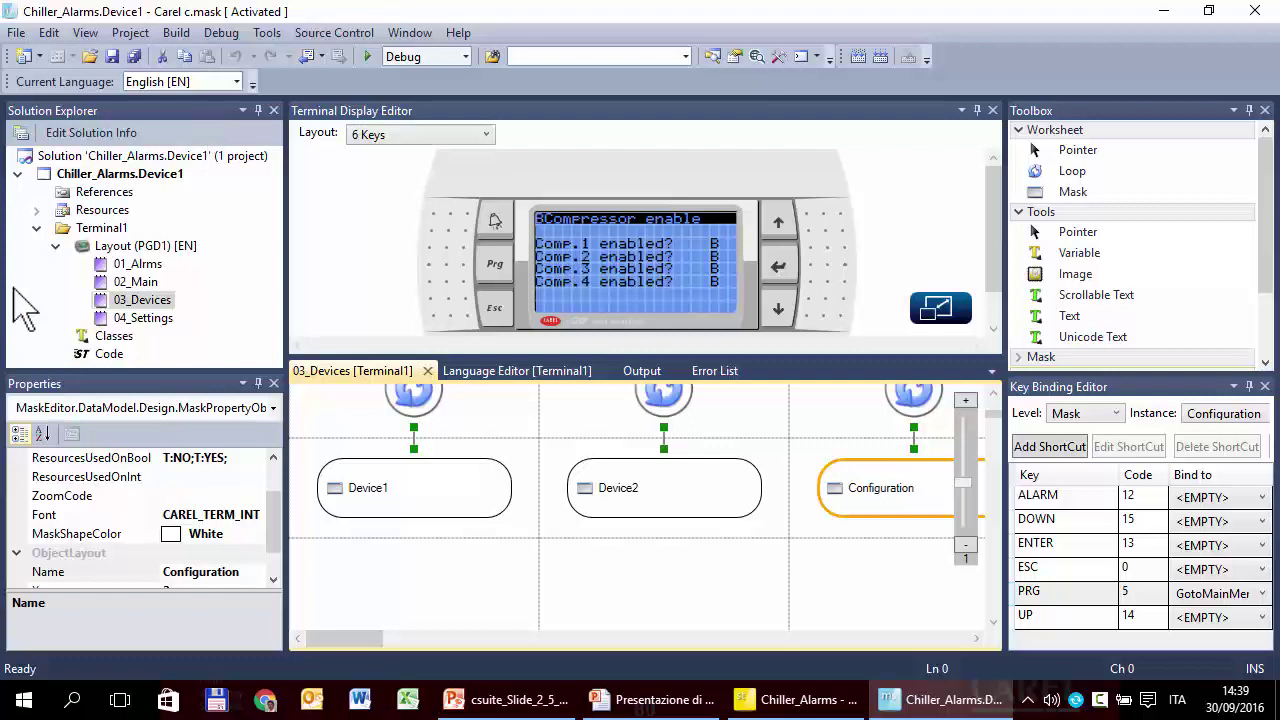
Open the 01_Alrms worksheet and the Classes list, and filter the classes by "al"
click(146, 265)
double_click(145, 268)
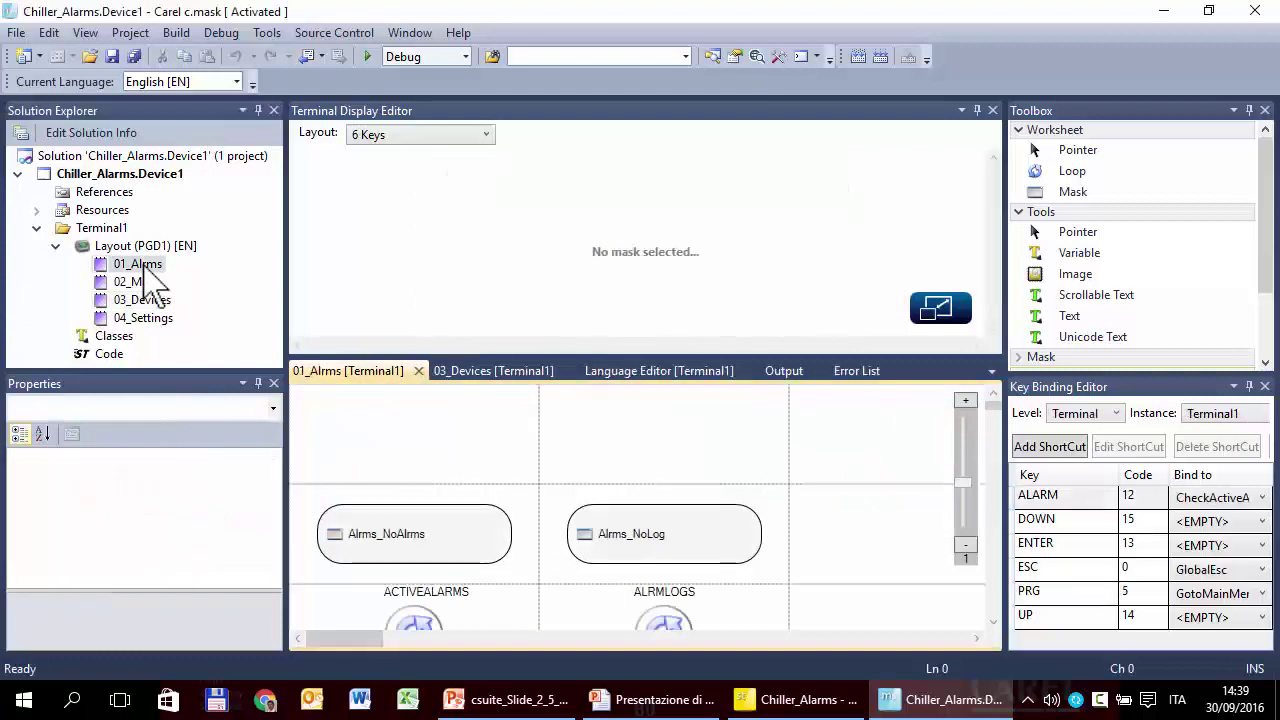
double_click(120, 338)
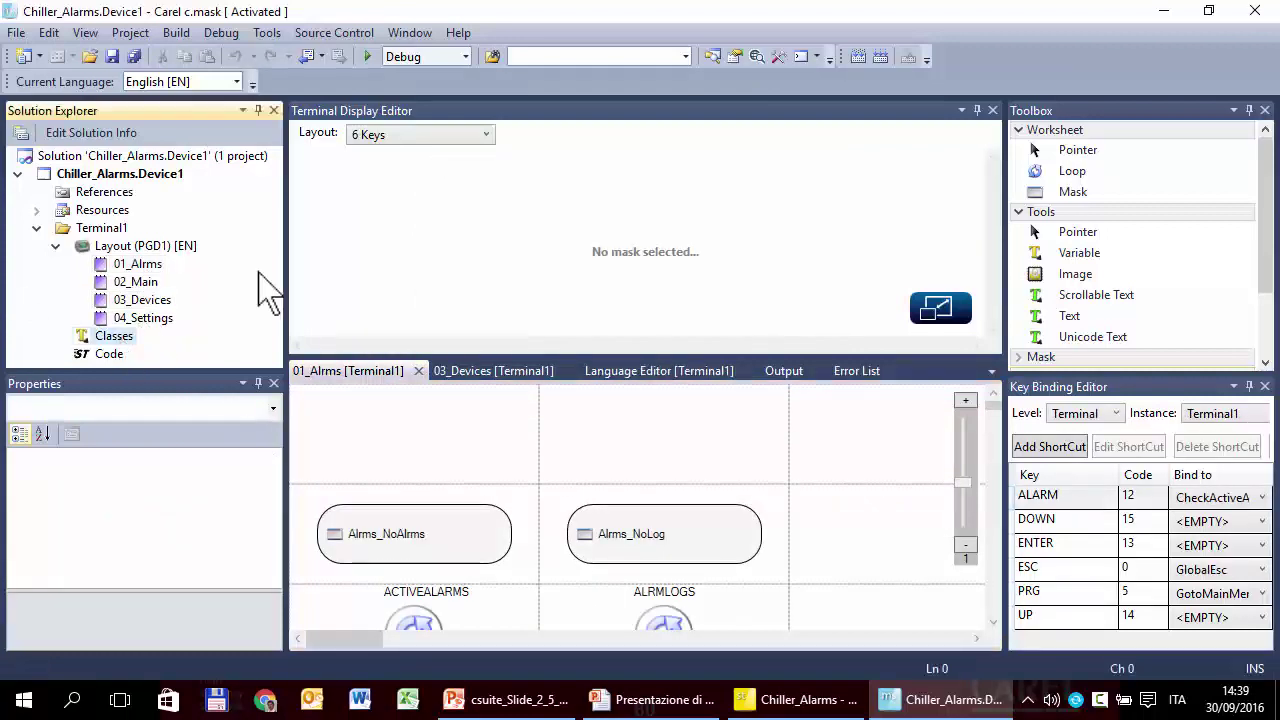
text(al)
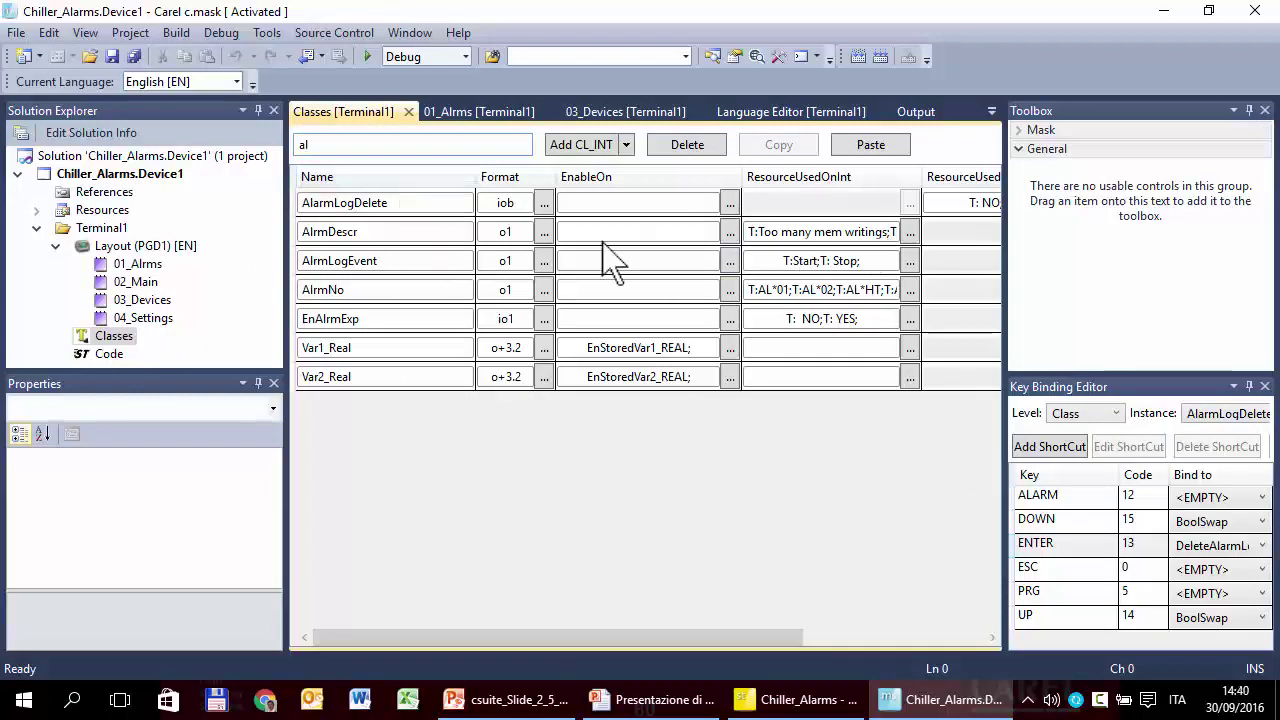
Set the current language to Italian [IT] and check the AlrmNo class's ResourceUsedOnInt texts
click(236, 82)
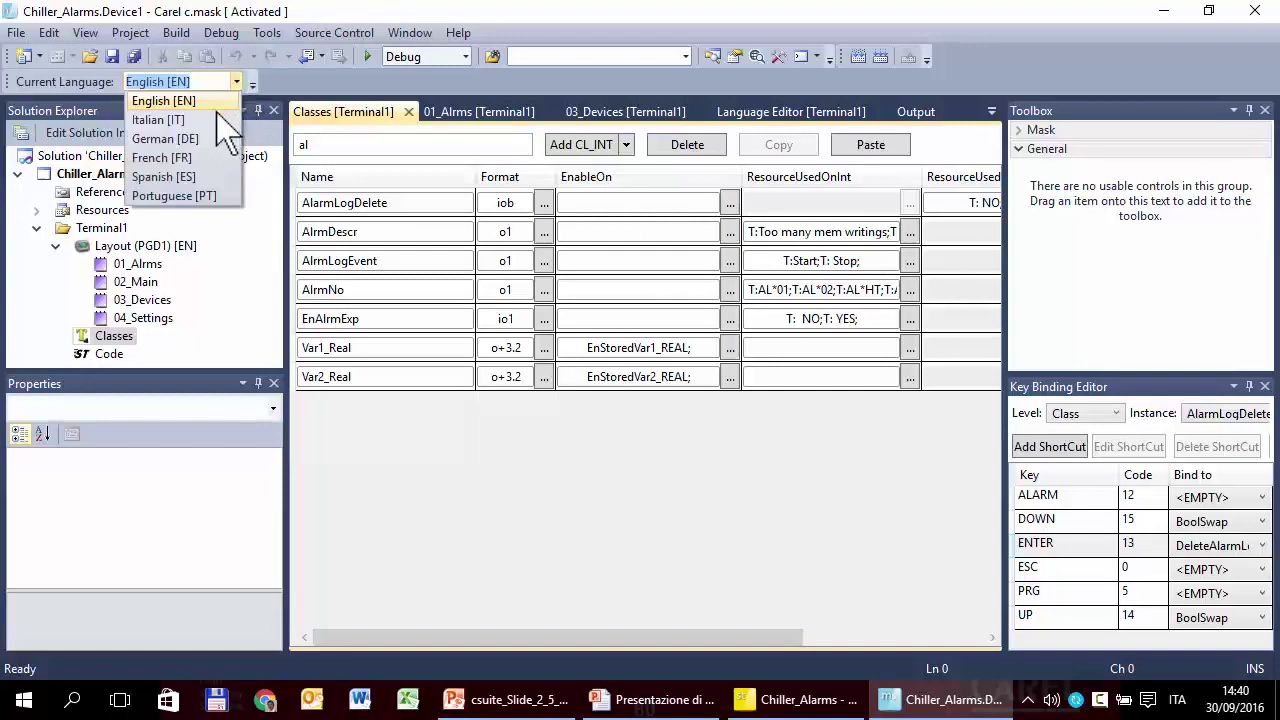
click(222, 120)
click(909, 289)
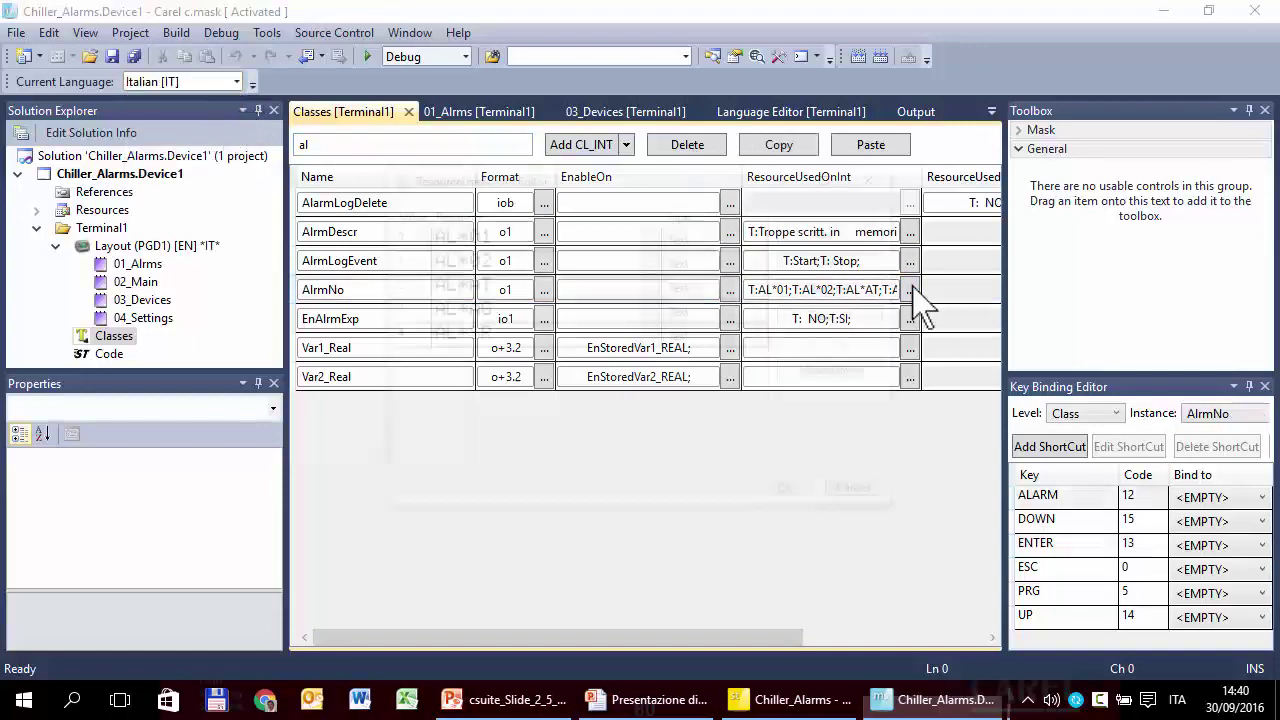
click(494, 284)
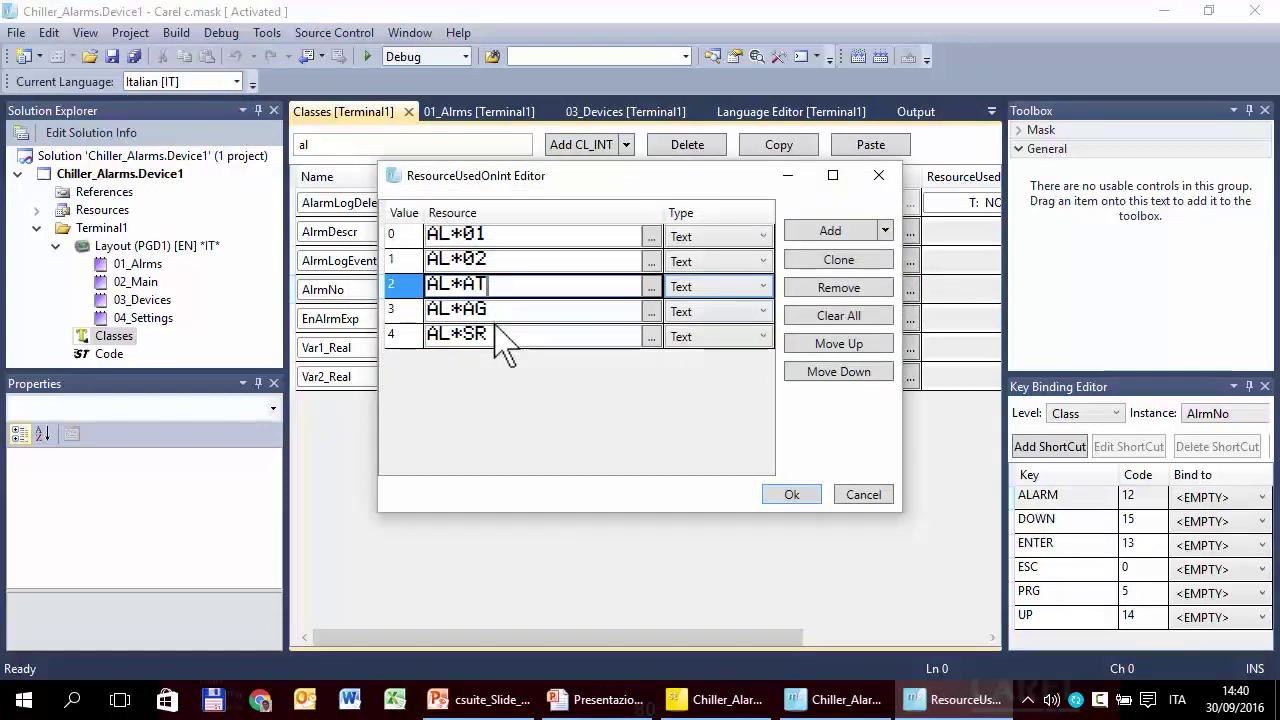
key(Return)
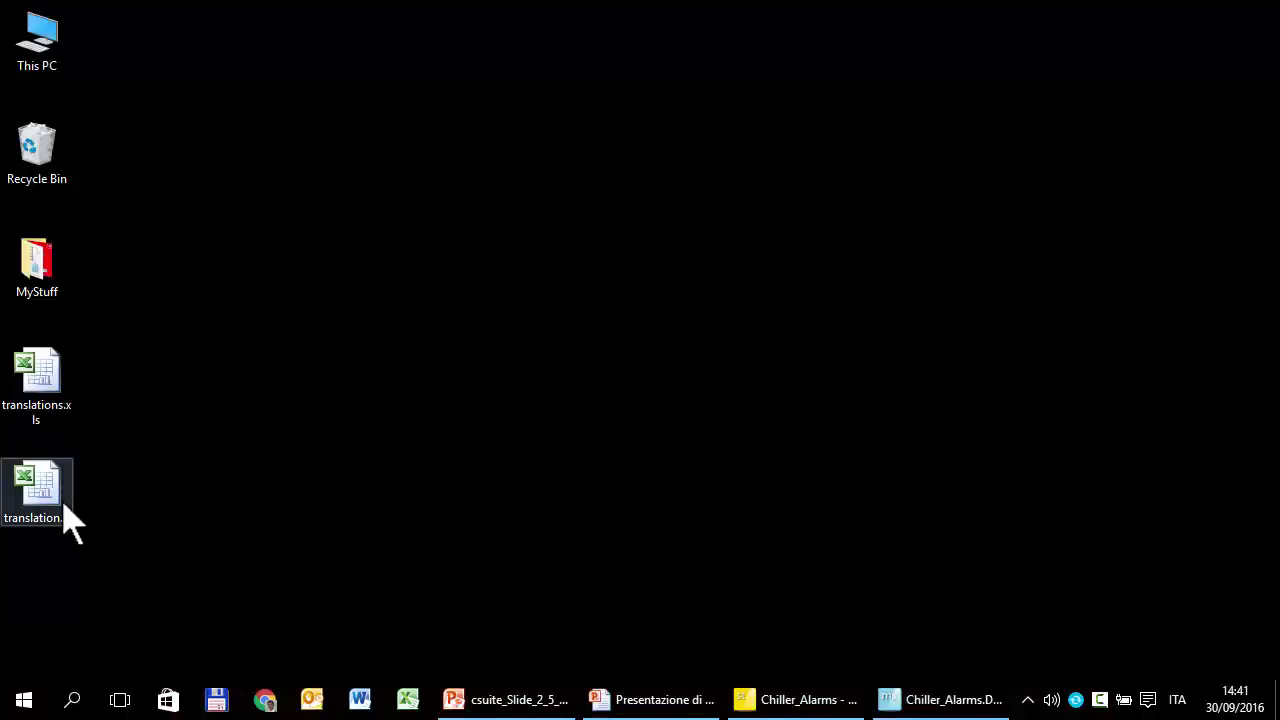
Reopen translation.xls from the desktop, examine the AlrmDescr and AlrmLogEvent entries in the IT column, and select the Id column
double_click(51, 508)
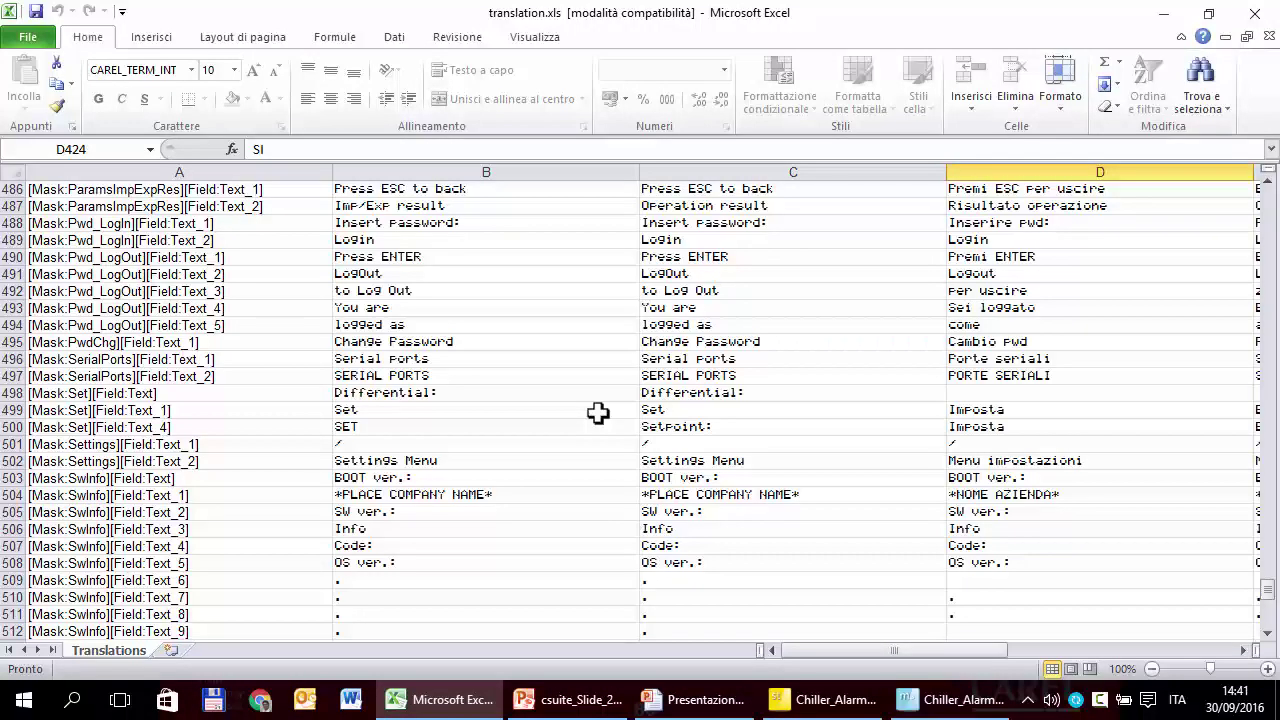
scroll(598, 413, up, 20)
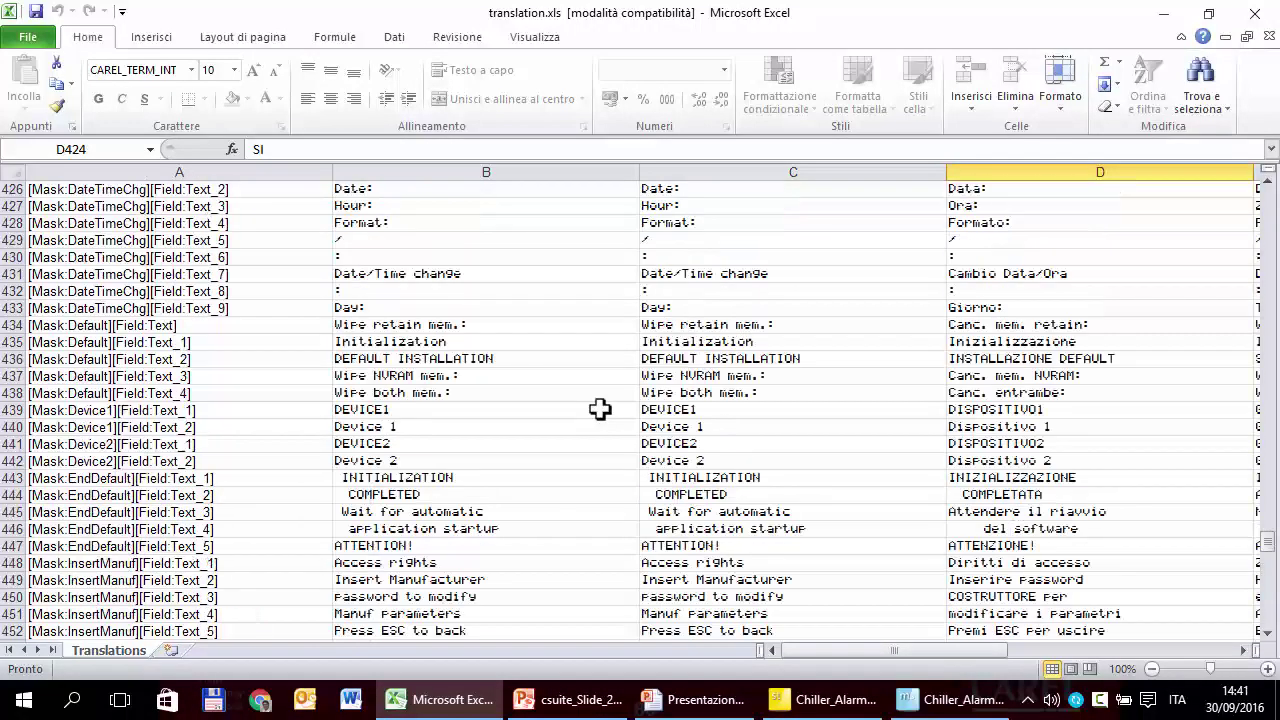
scroll(598, 409, up, 20)
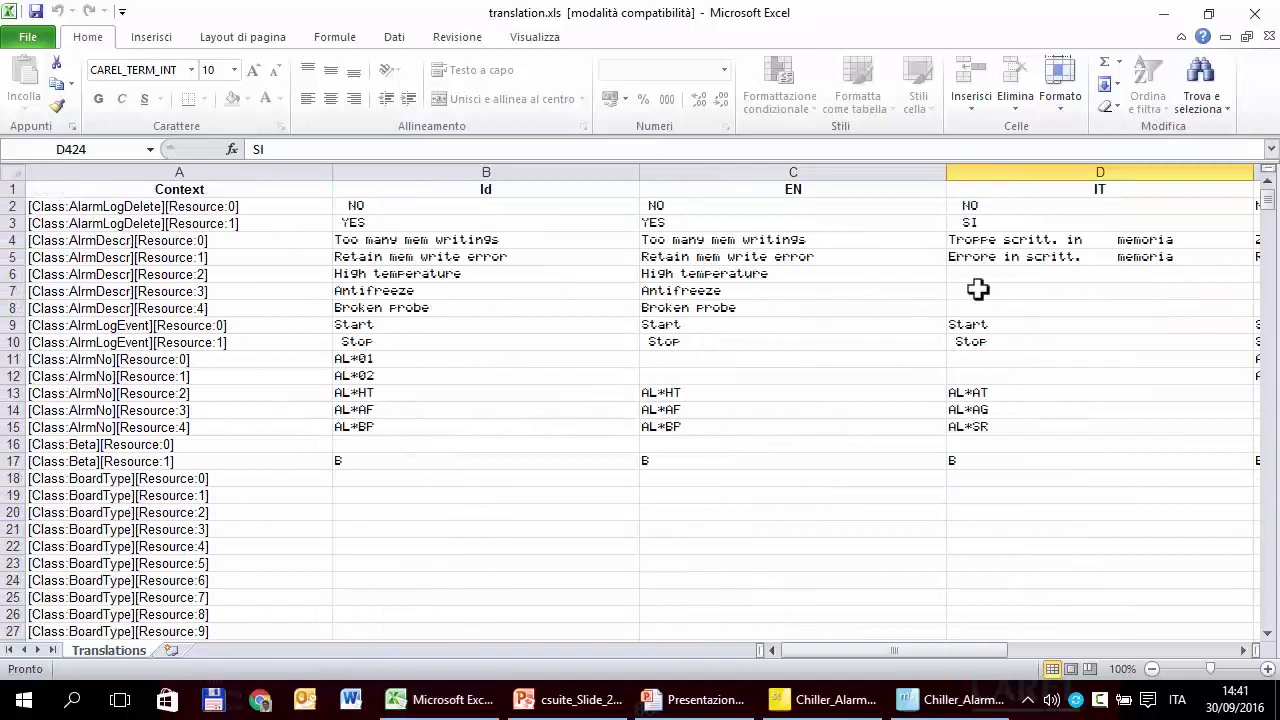
click(958, 330)
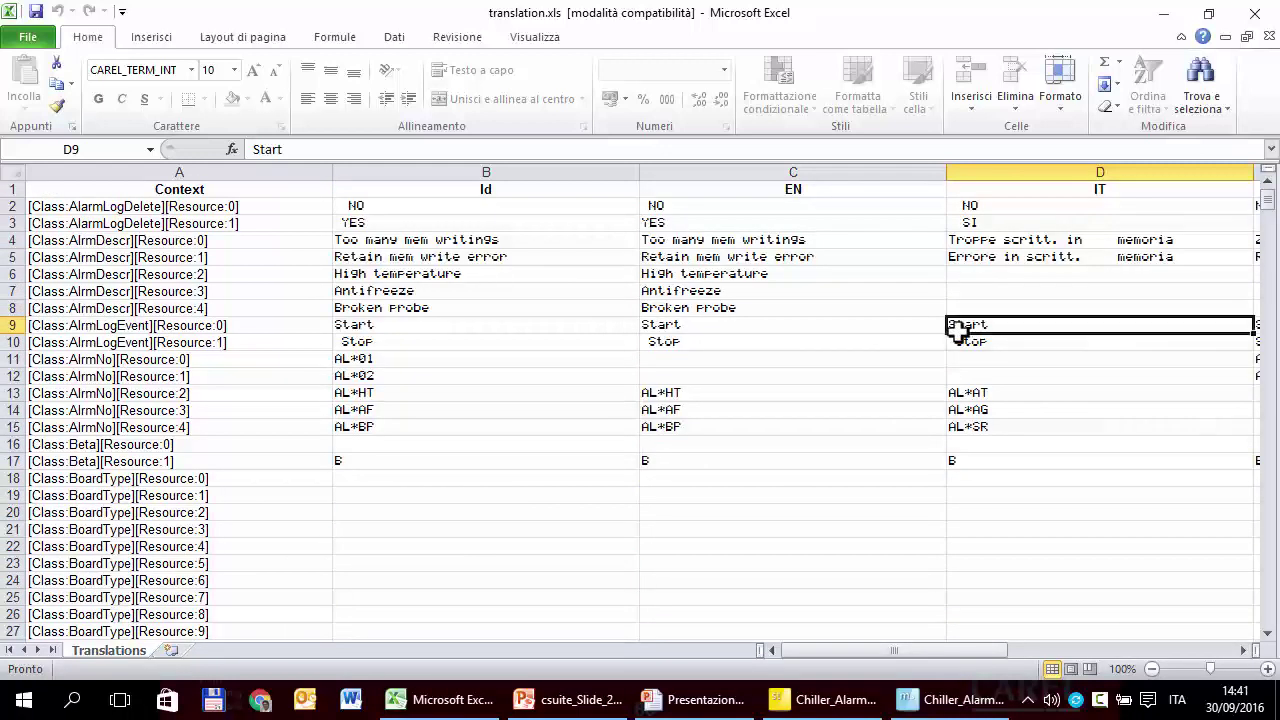
click(970, 273)
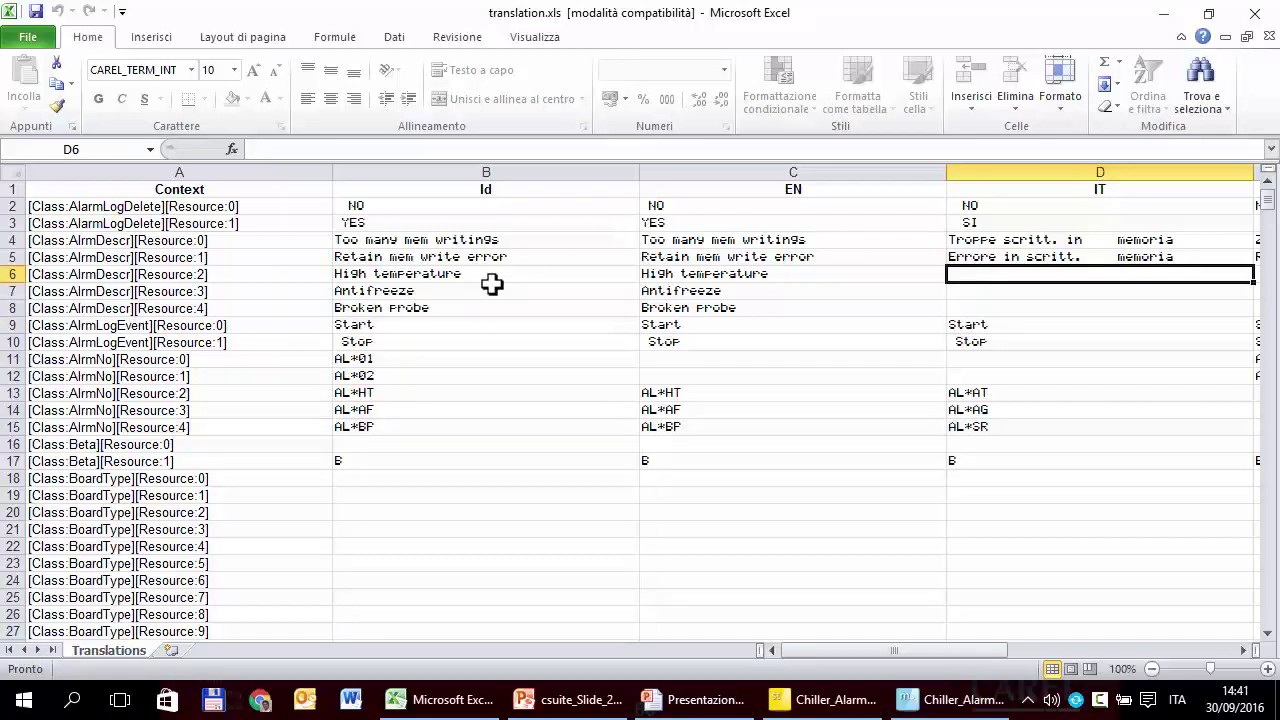
click(493, 170)
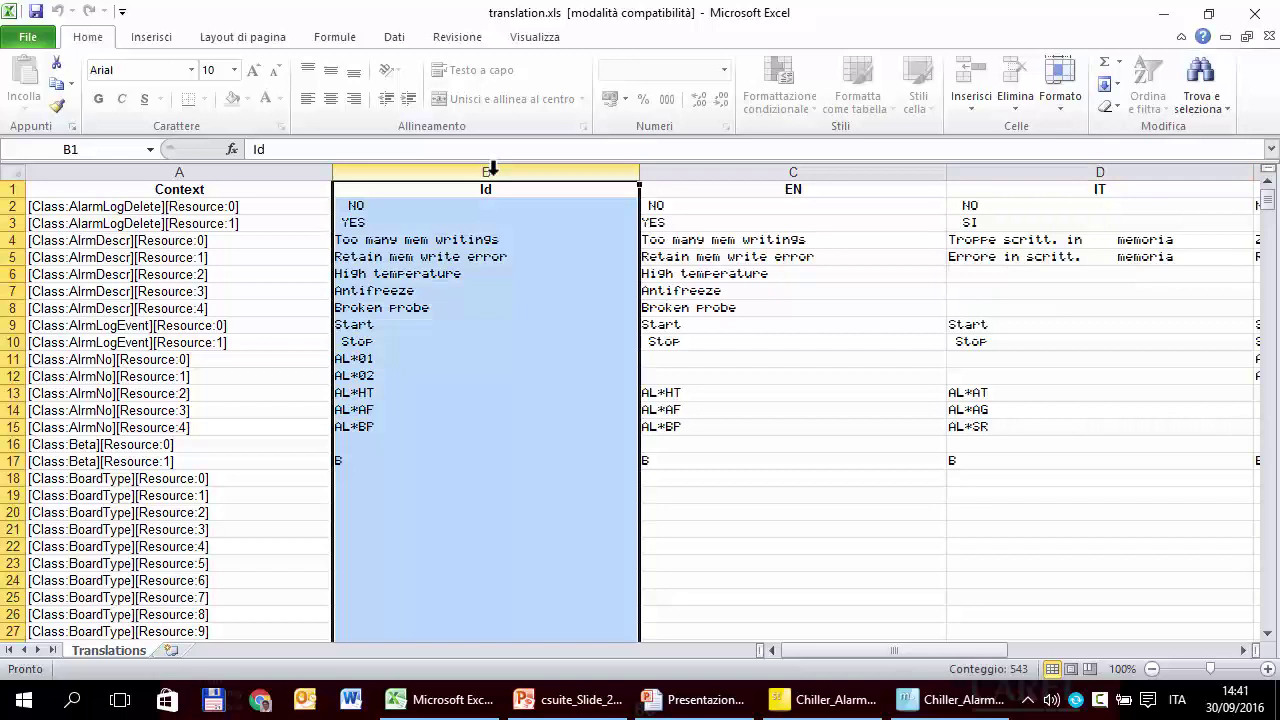
Copy the EN column's entries in rows 2 to 18 over the same rows of the IT column
click(788, 170)
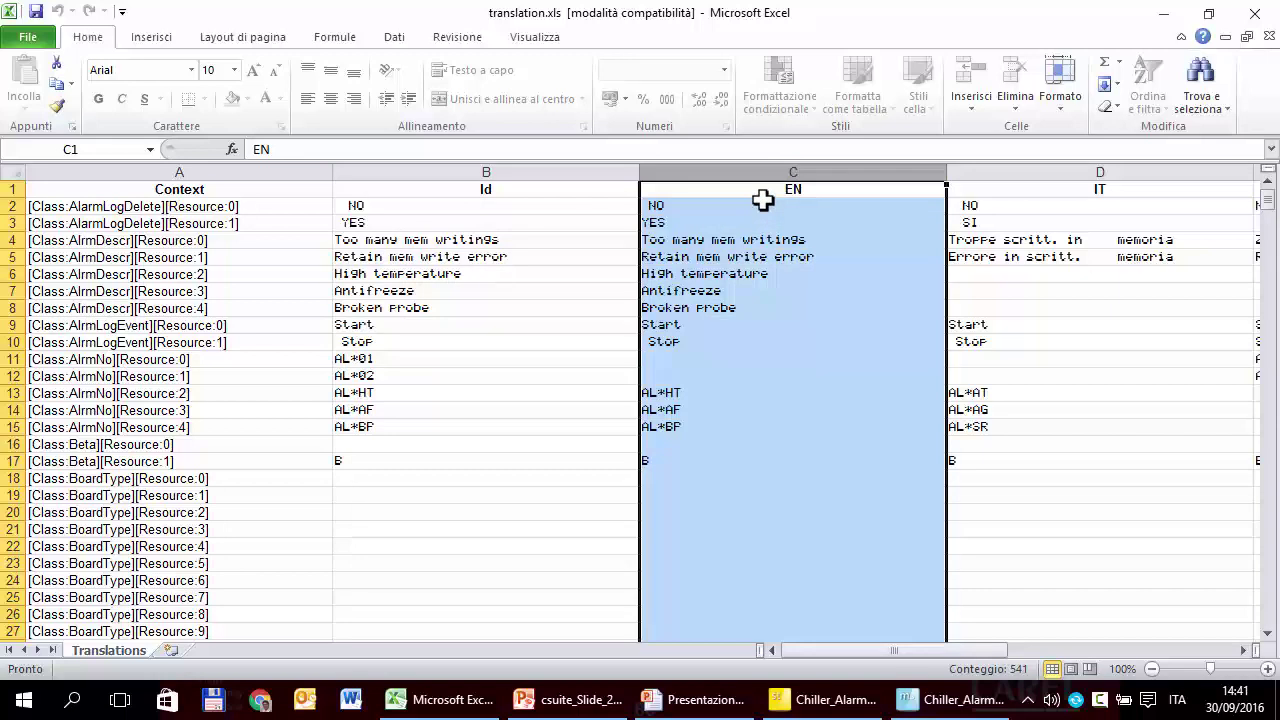
click(763, 207)
drag(757, 205, 726, 479)
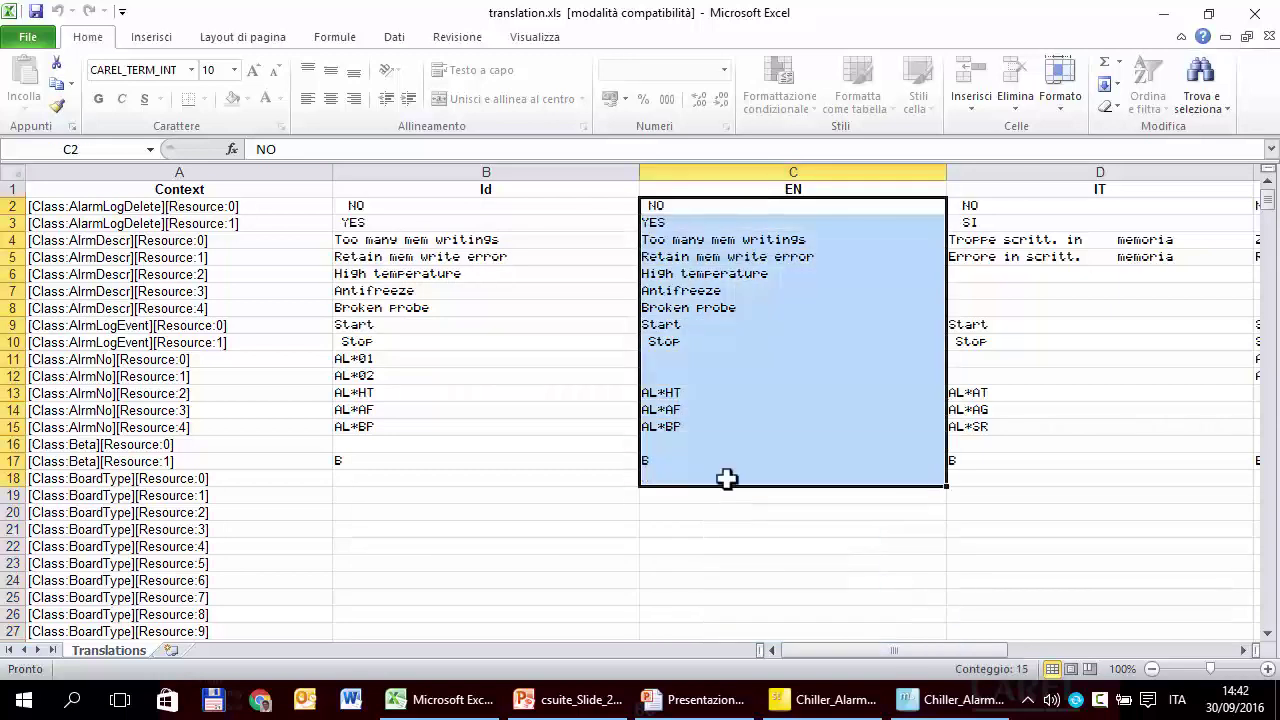
key(ctrl+c)
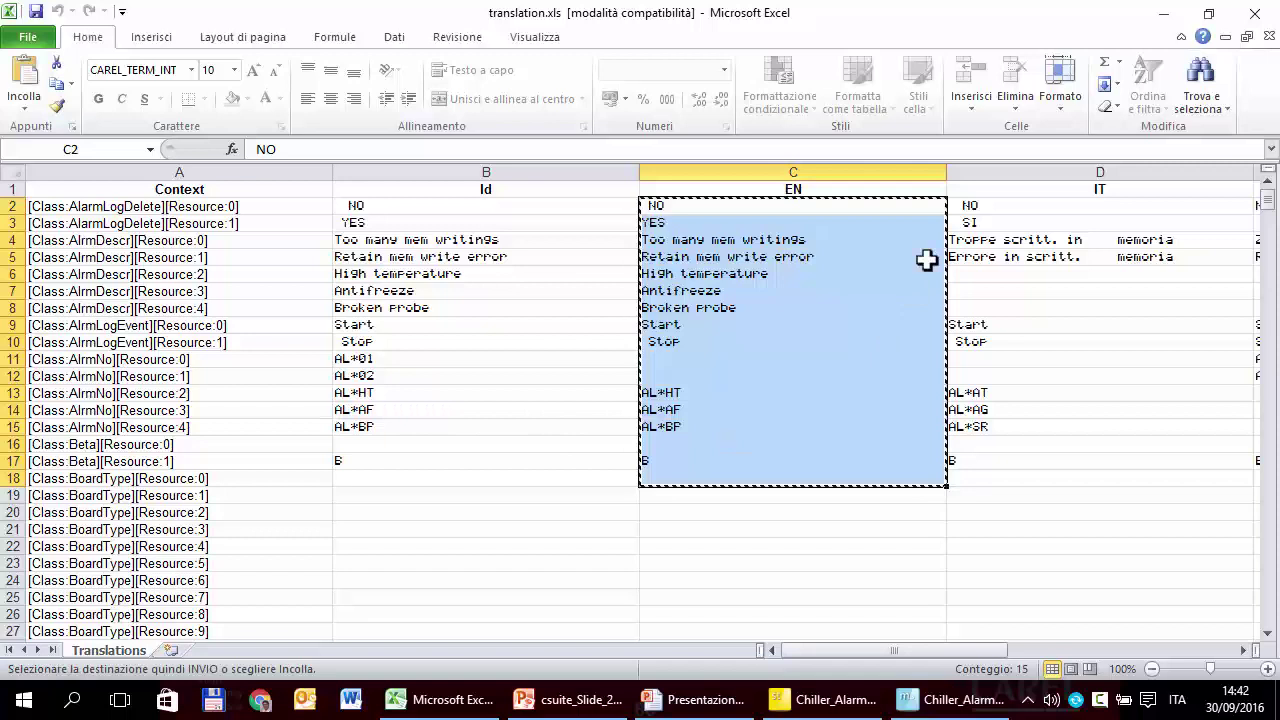
drag(971, 206, 975, 474)
key(ctrl+v)
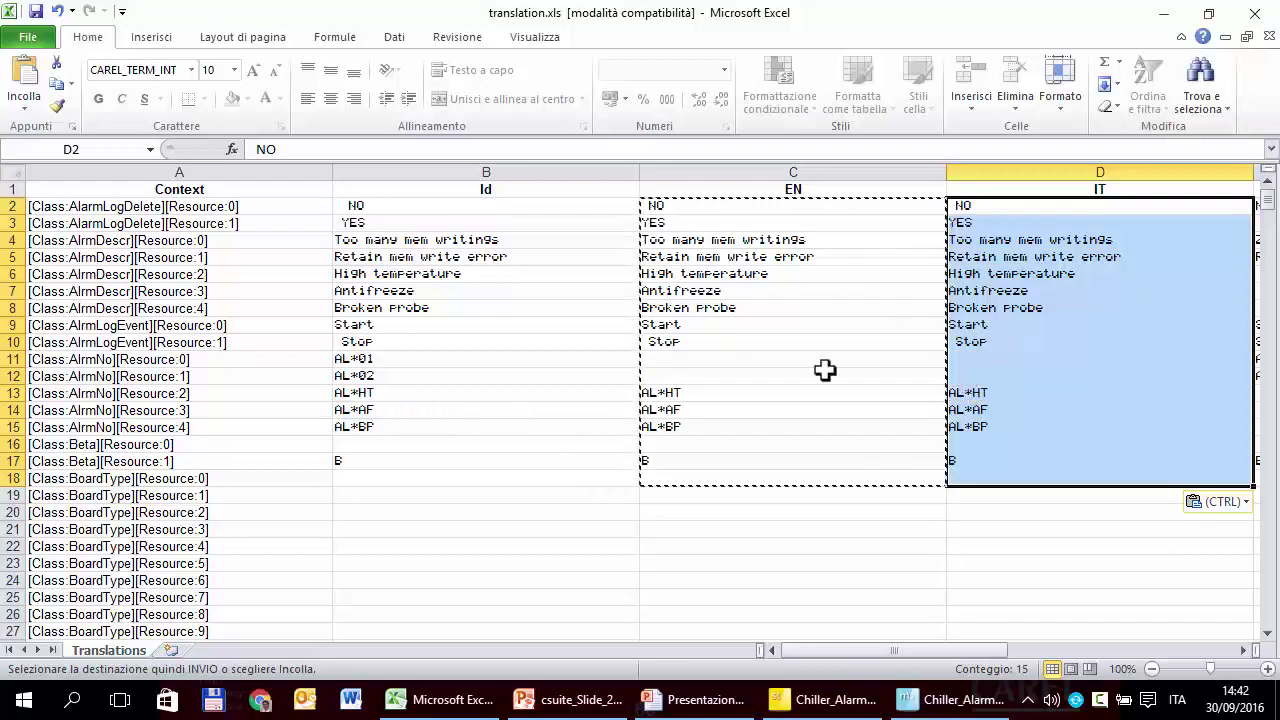
click(810, 190)
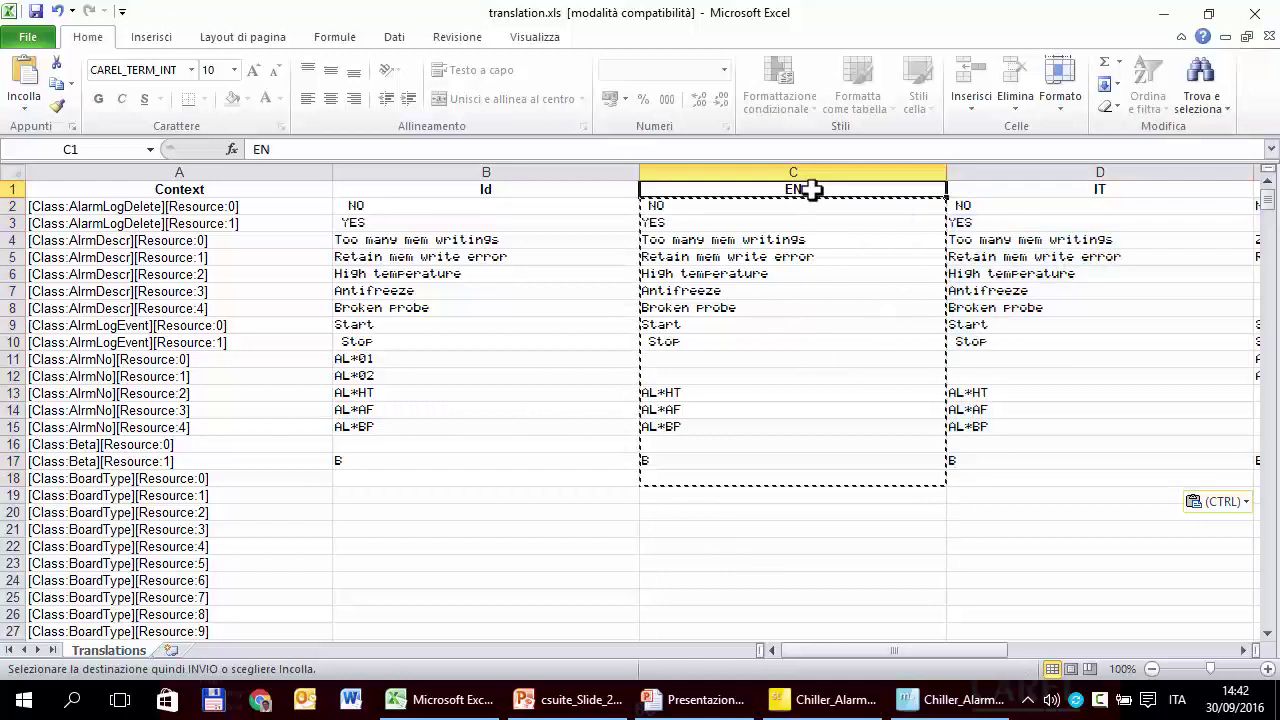
click(1086, 191)
drag(1086, 208, 1068, 483)
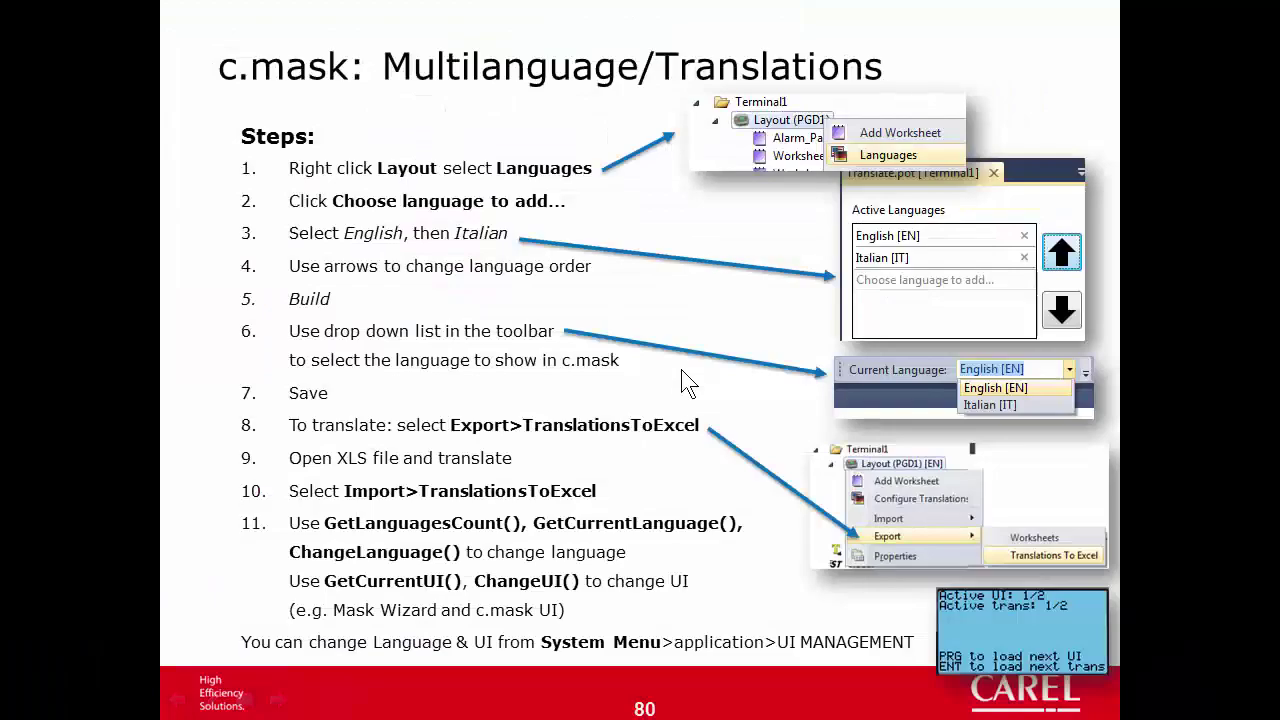
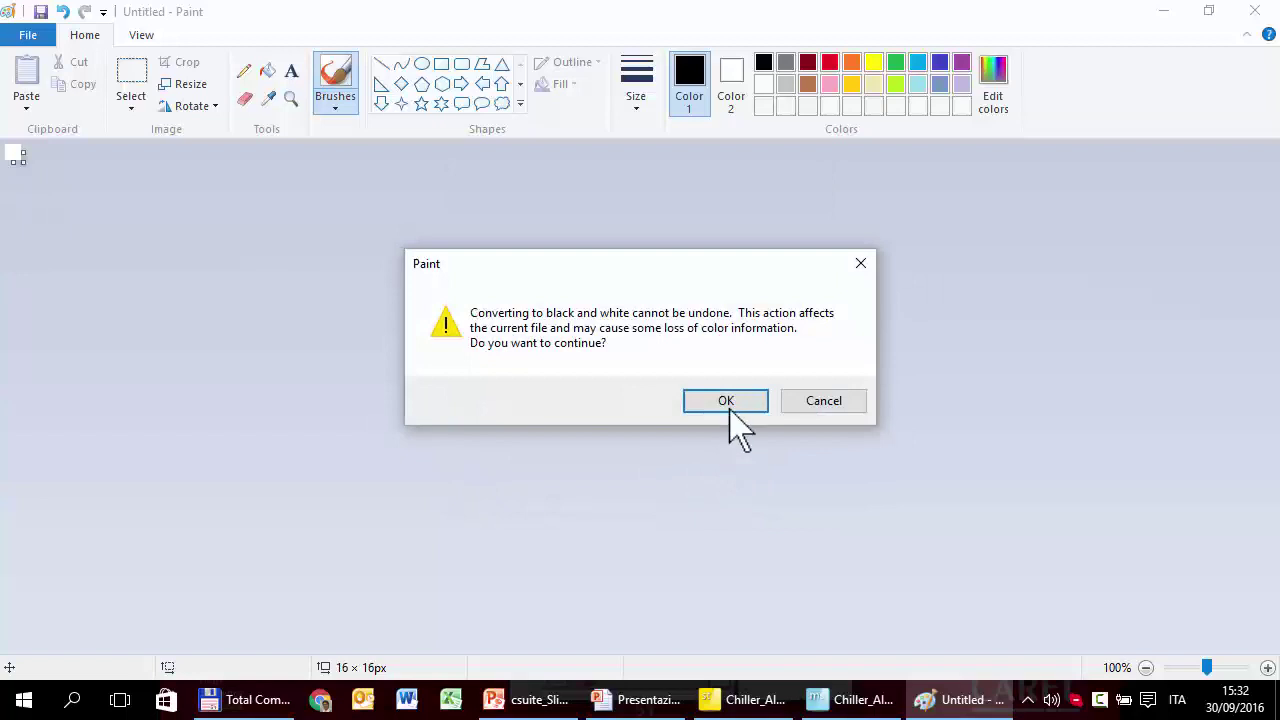
Convert the 16 × 16 px Paint picture to black and white and draw a circle about 17 px wide across the canvas
click(726, 401)
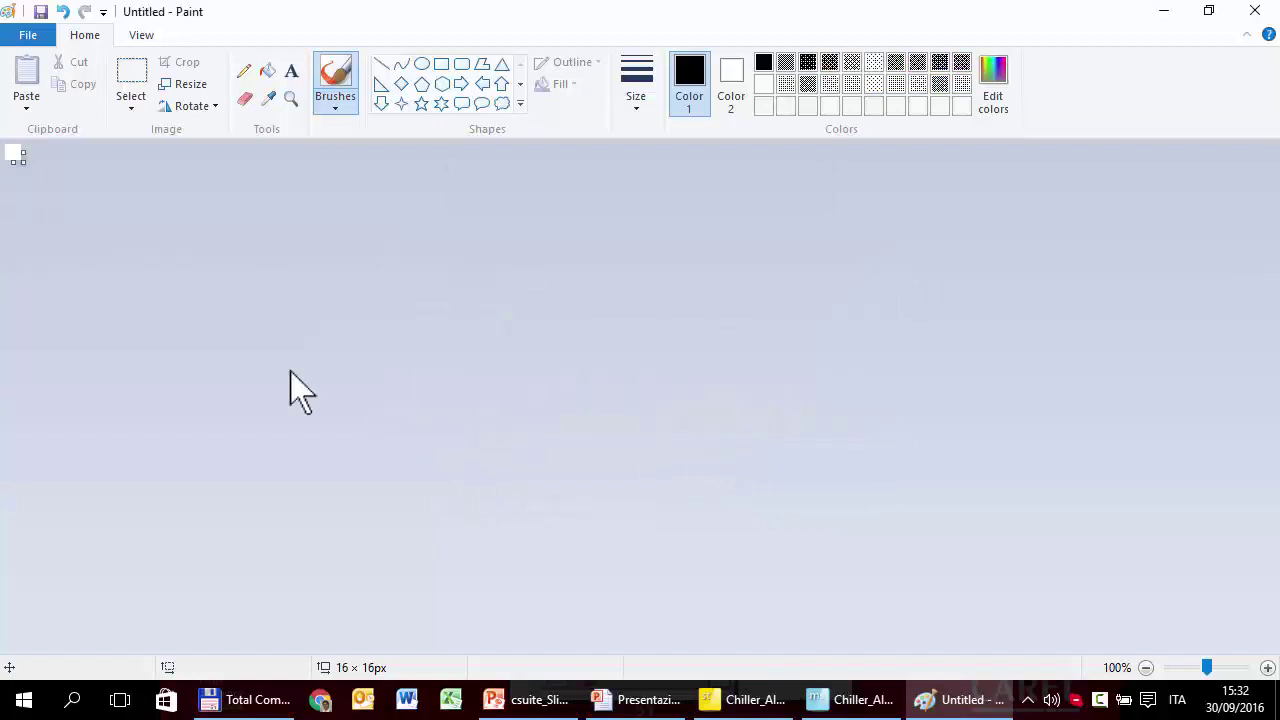
scroll(160, 291, up, 7)
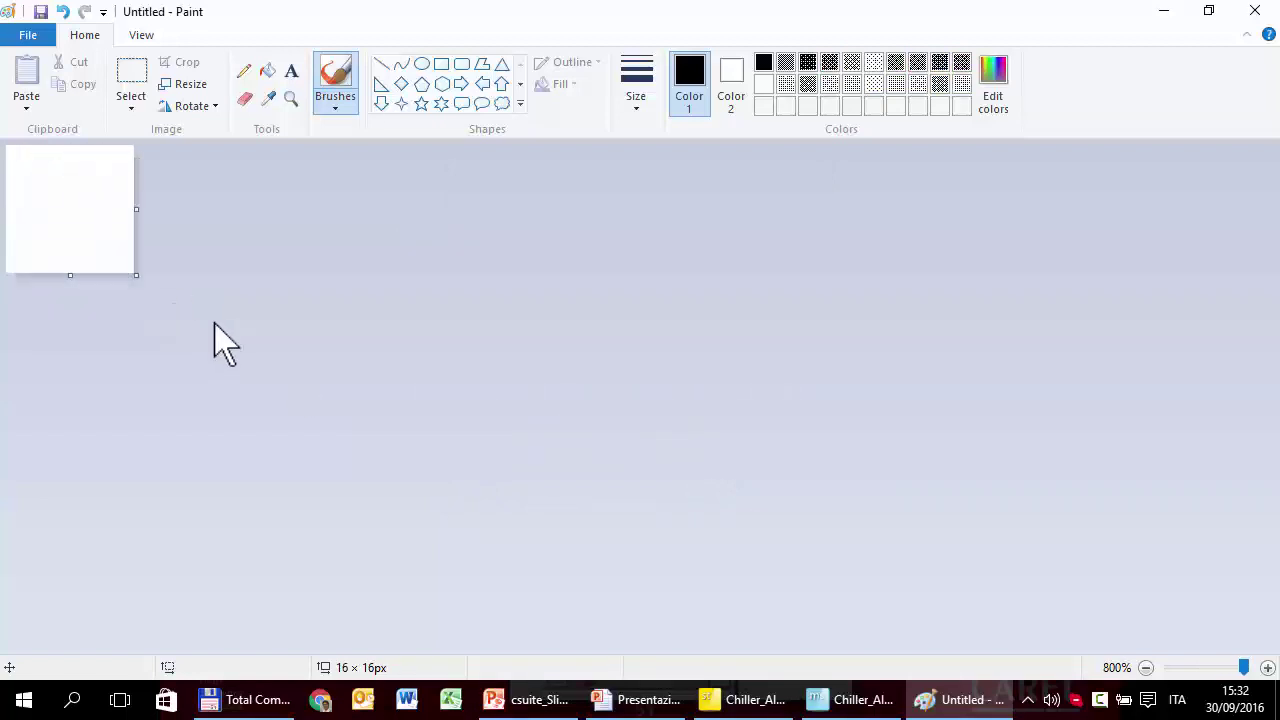
click(640, 100)
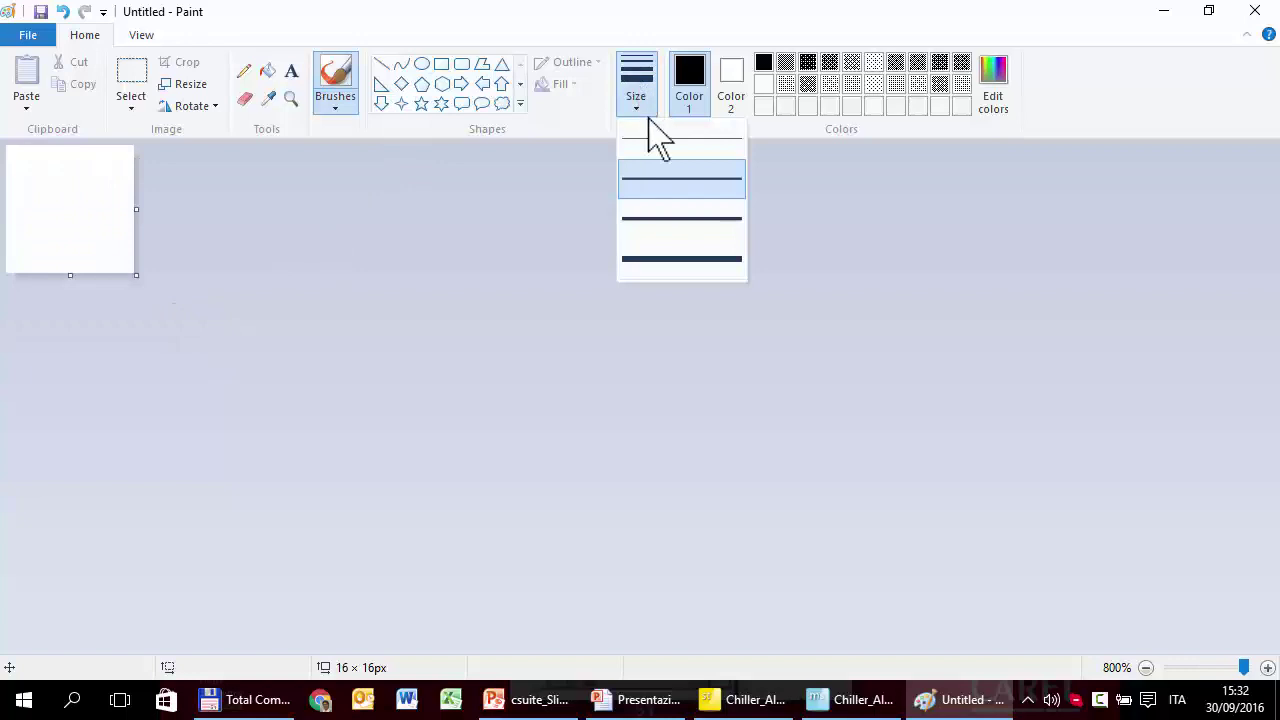
click(655, 160)
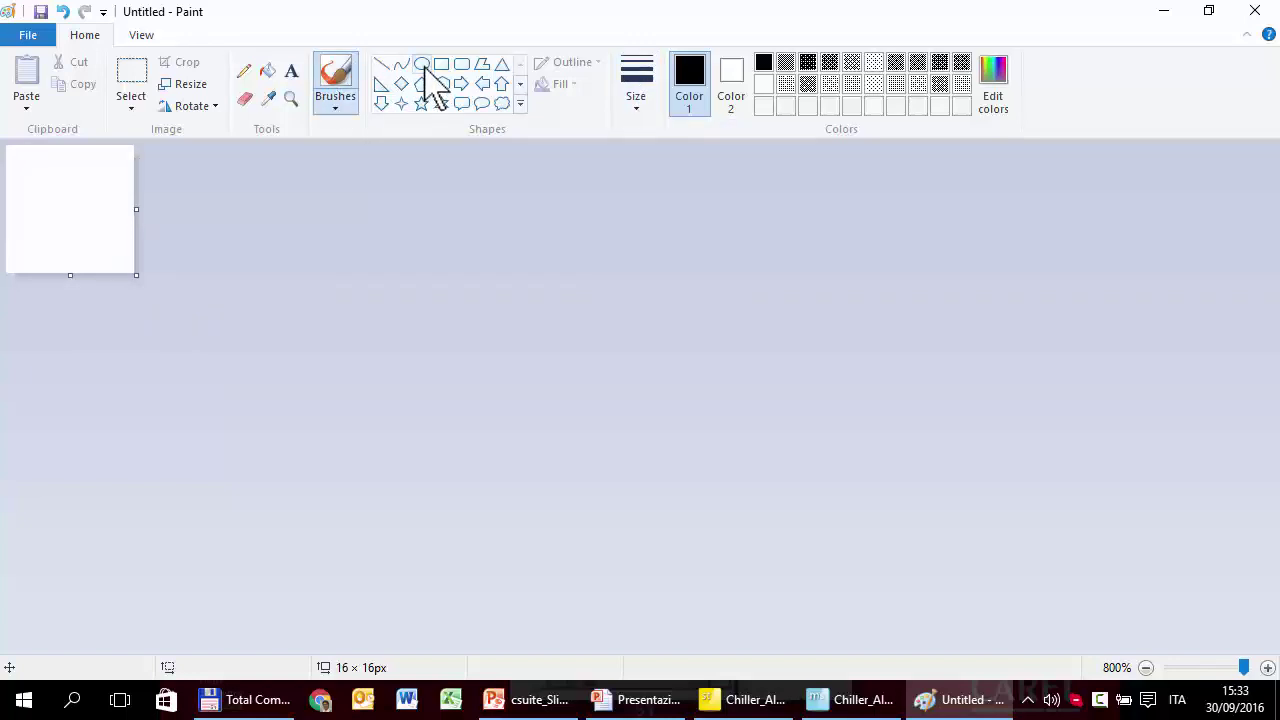
click(421, 64)
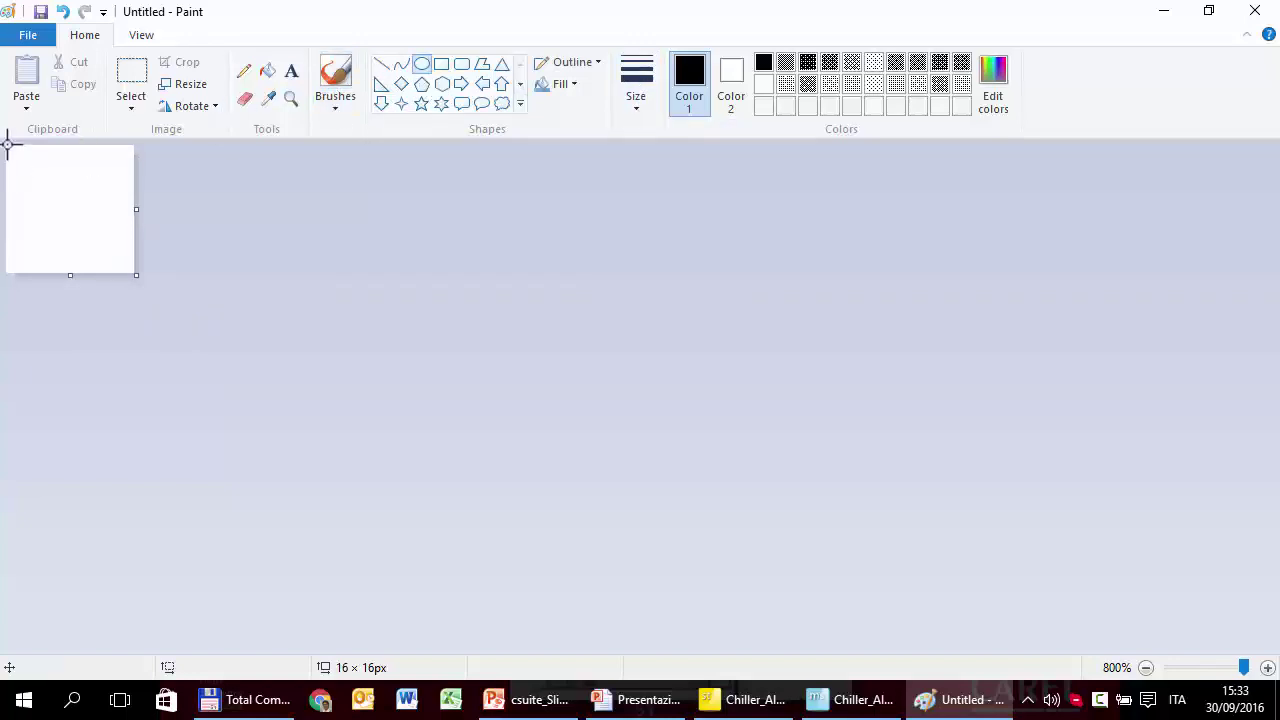
drag(8, 147, 135, 276)
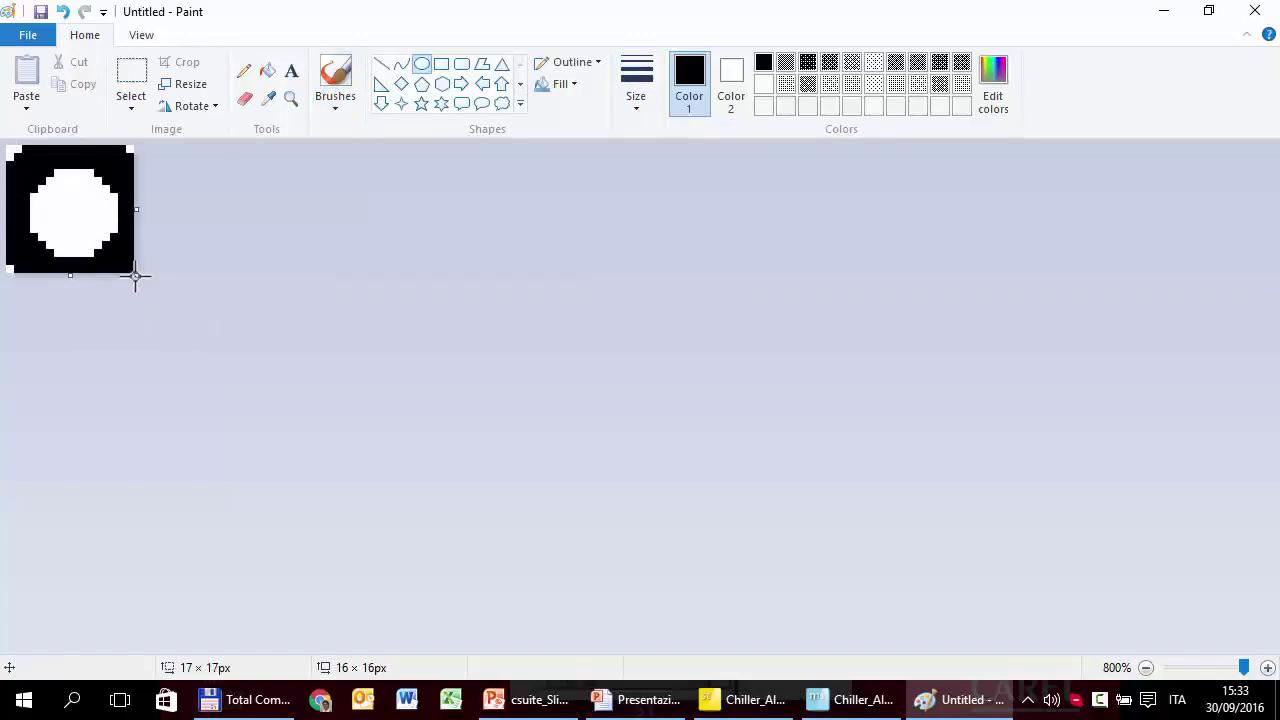
Give the circle the thinnest outline and resize it to 16 × 16 px
click(646, 95)
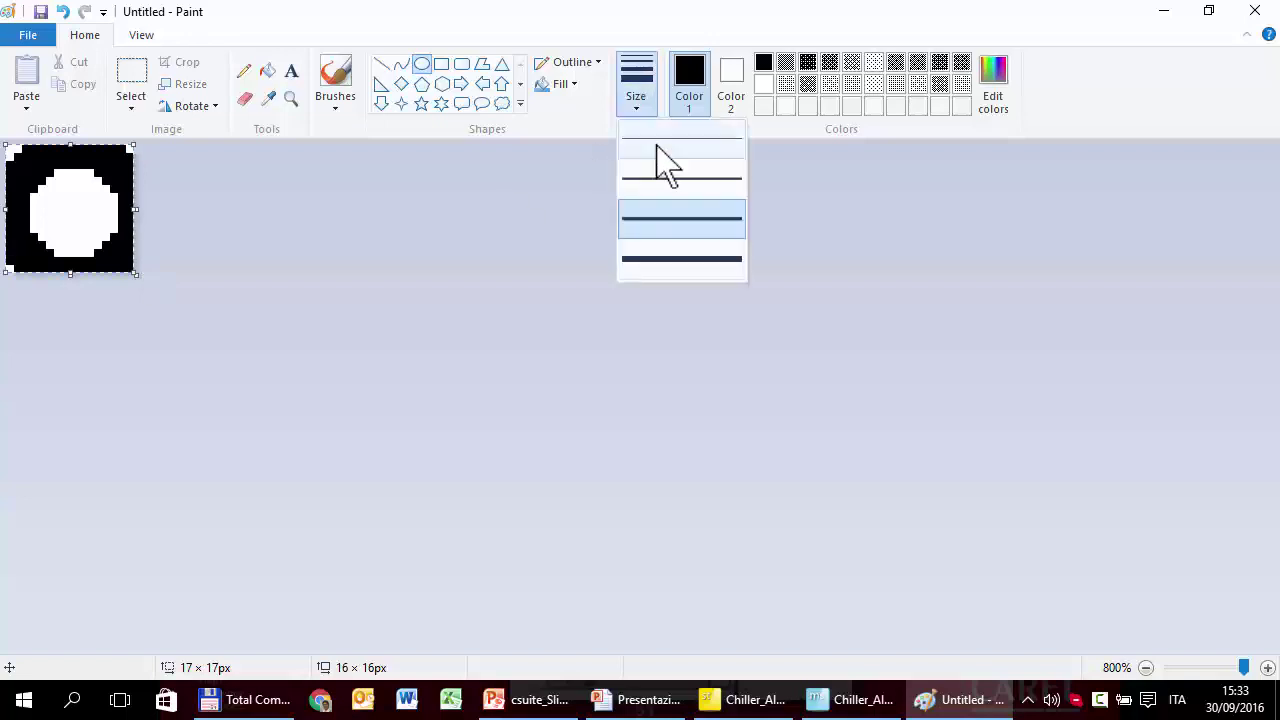
click(660, 152)
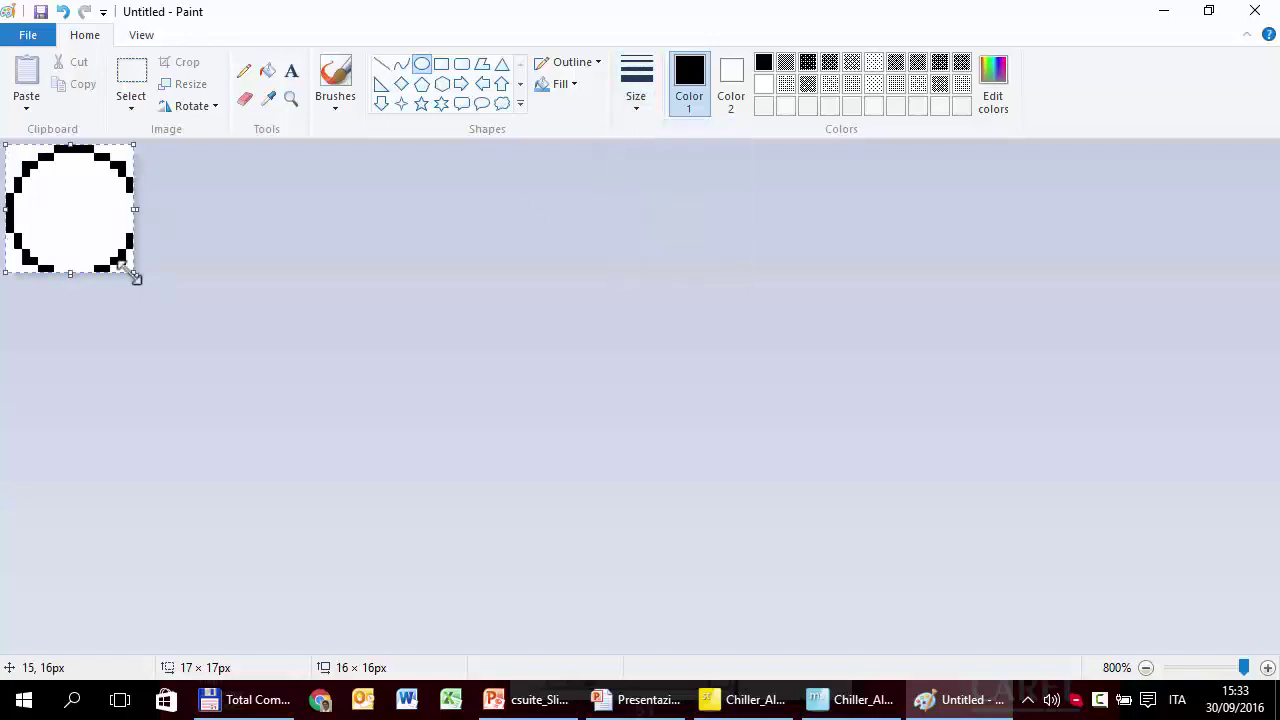
mouse_move(135, 274)
mouse_down()
mouse_move(120, 262)
mouse_move(131, 271)
mouse_up()
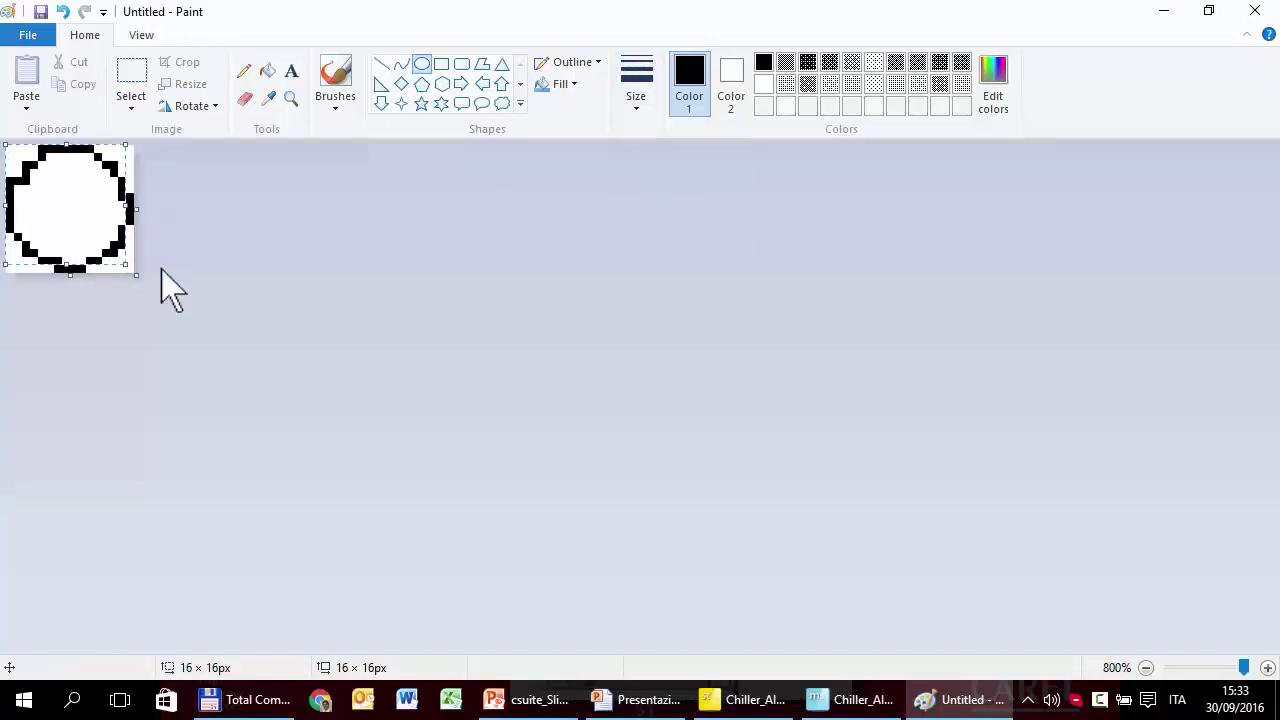
click(169, 246)
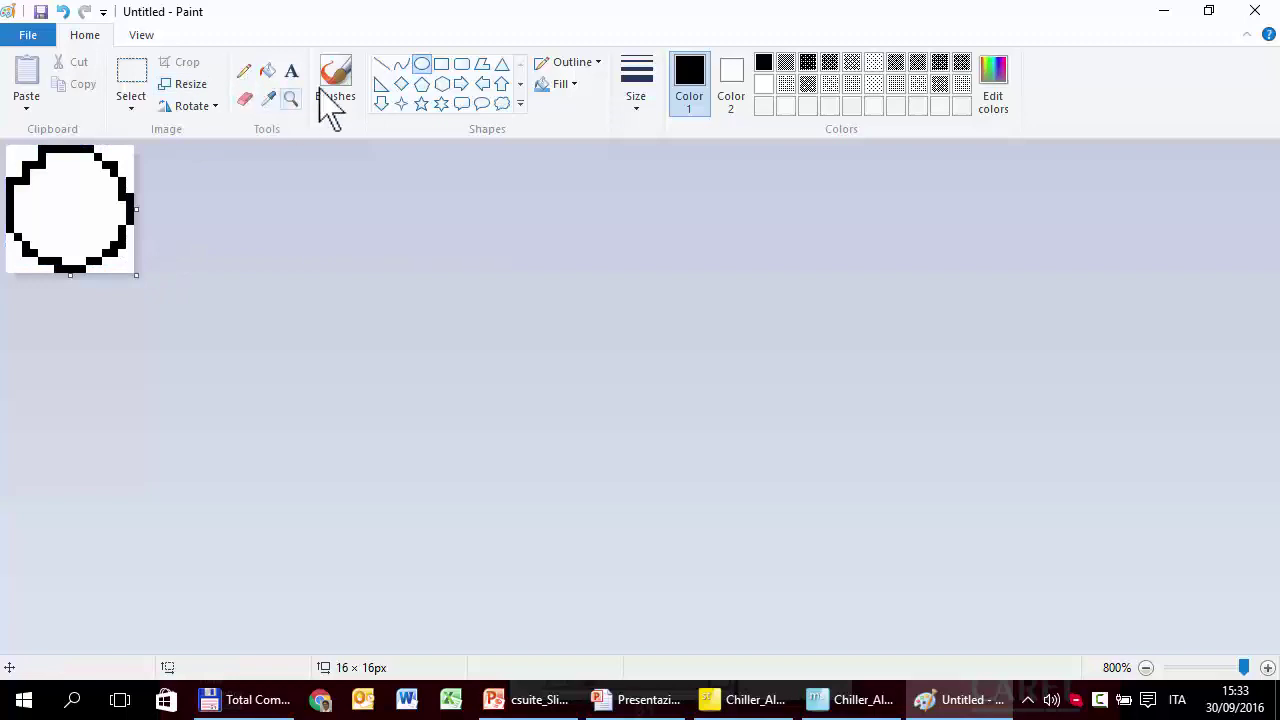
Draw two straight lines inside the circle that converge toward its right edge to form the compressor symbol
click(381, 63)
drag(73, 177, 108, 208)
drag(53, 242, 107, 229)
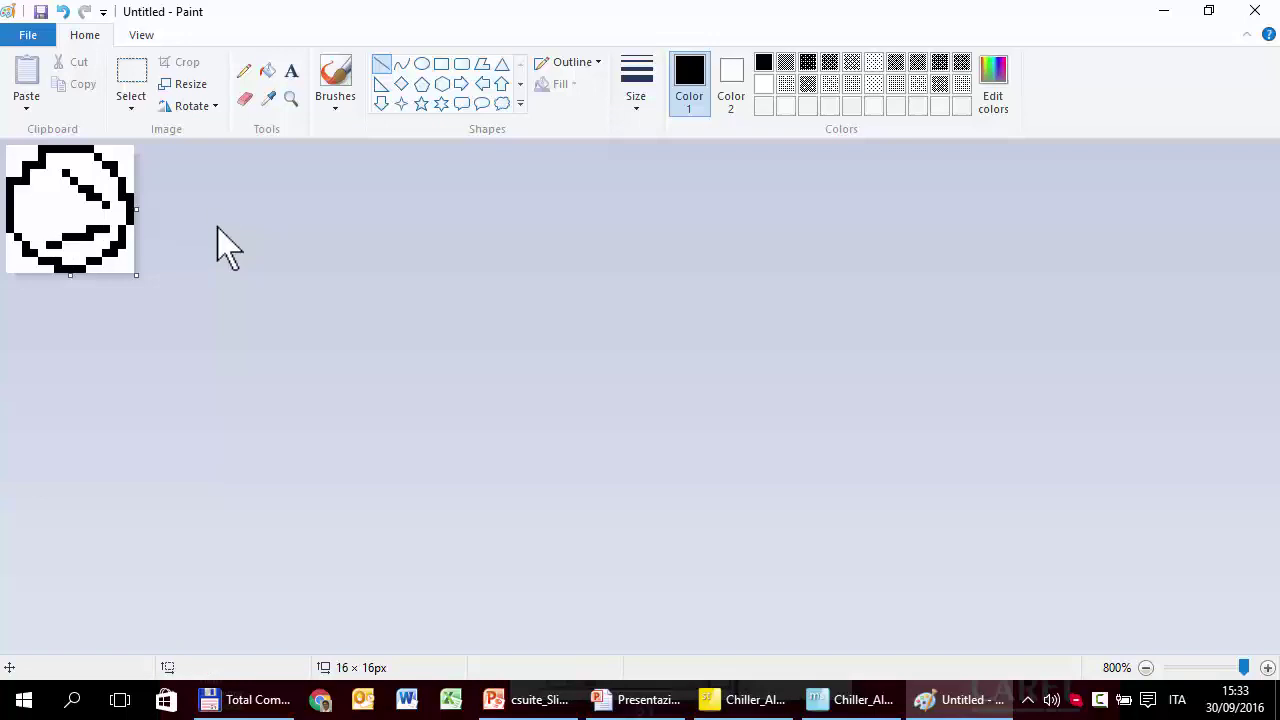
Save the picture to the desktop as the monochrome bitmap MyComp.bmp, accepting reduced color quality, and close Paint
click(36, 38)
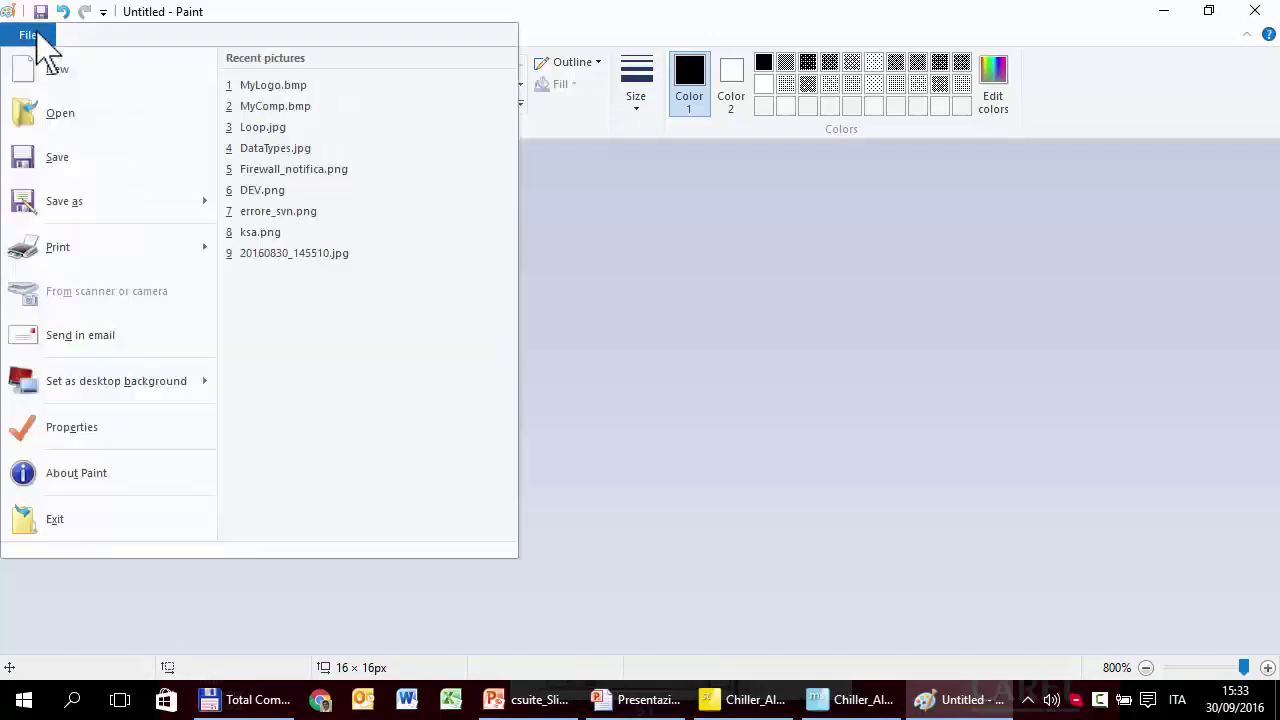
click(62, 204)
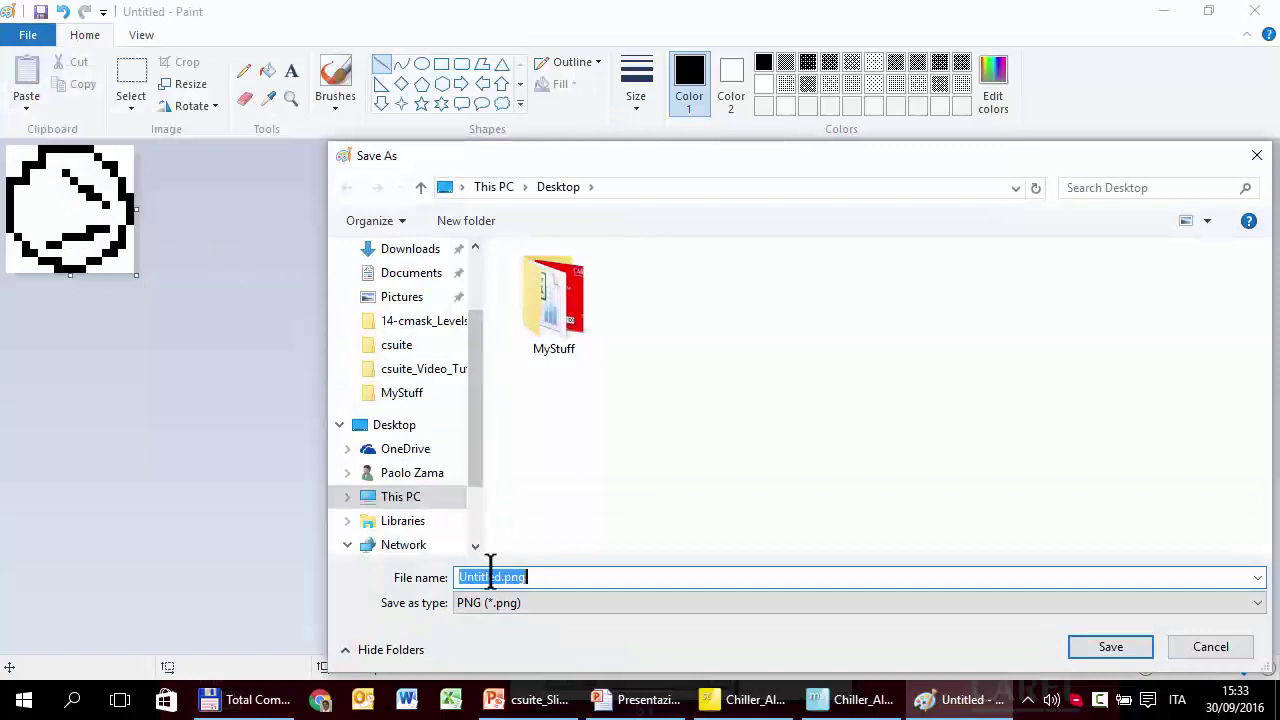
drag(501, 577, 414, 555)
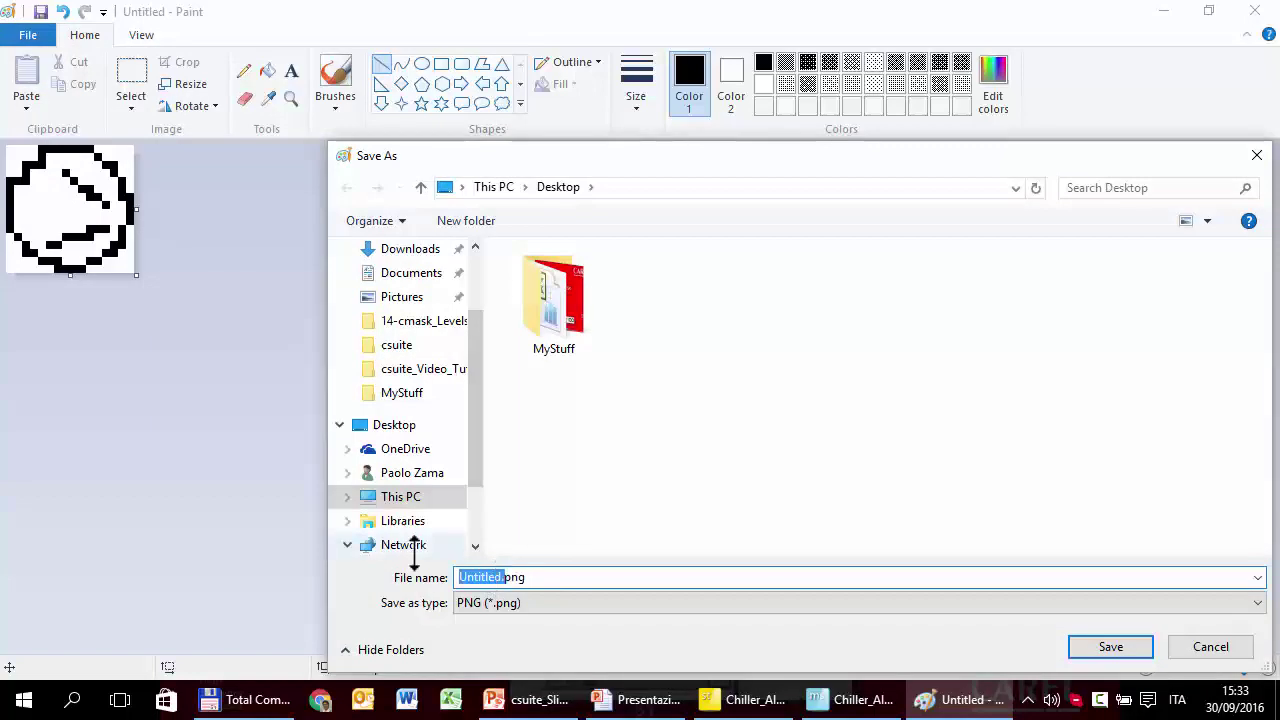
text(MyComp)
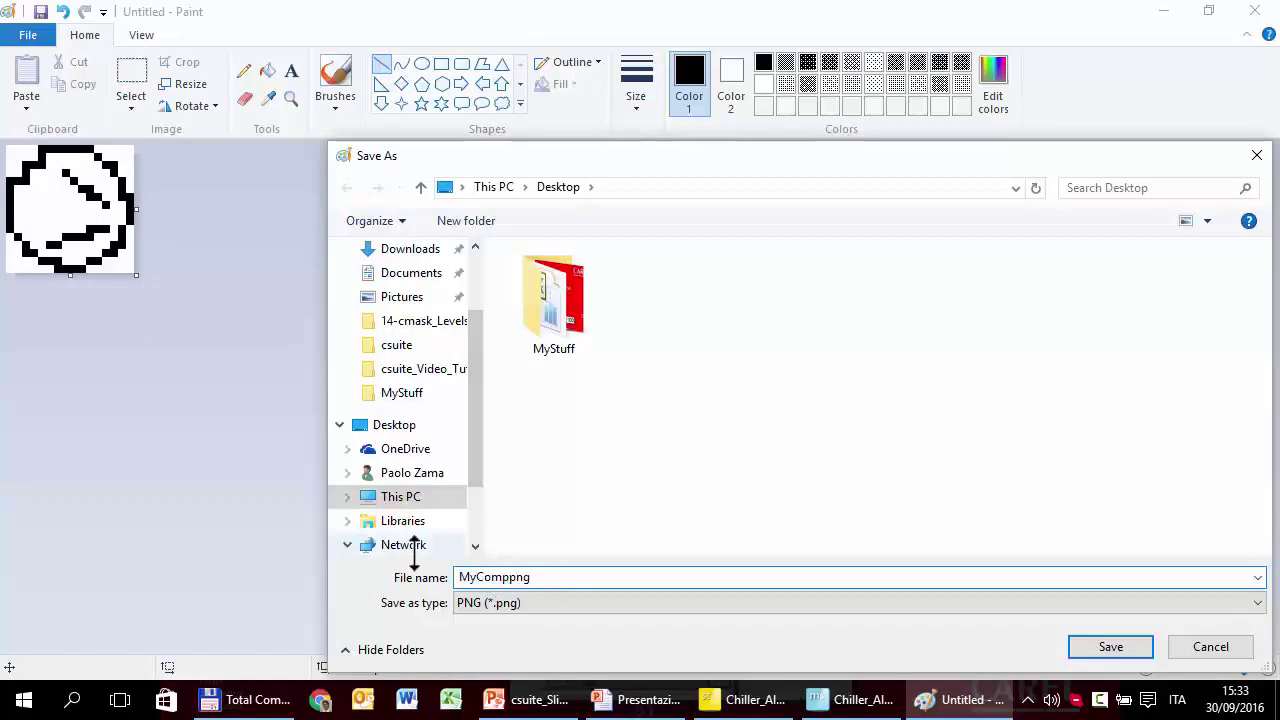
click(505, 604)
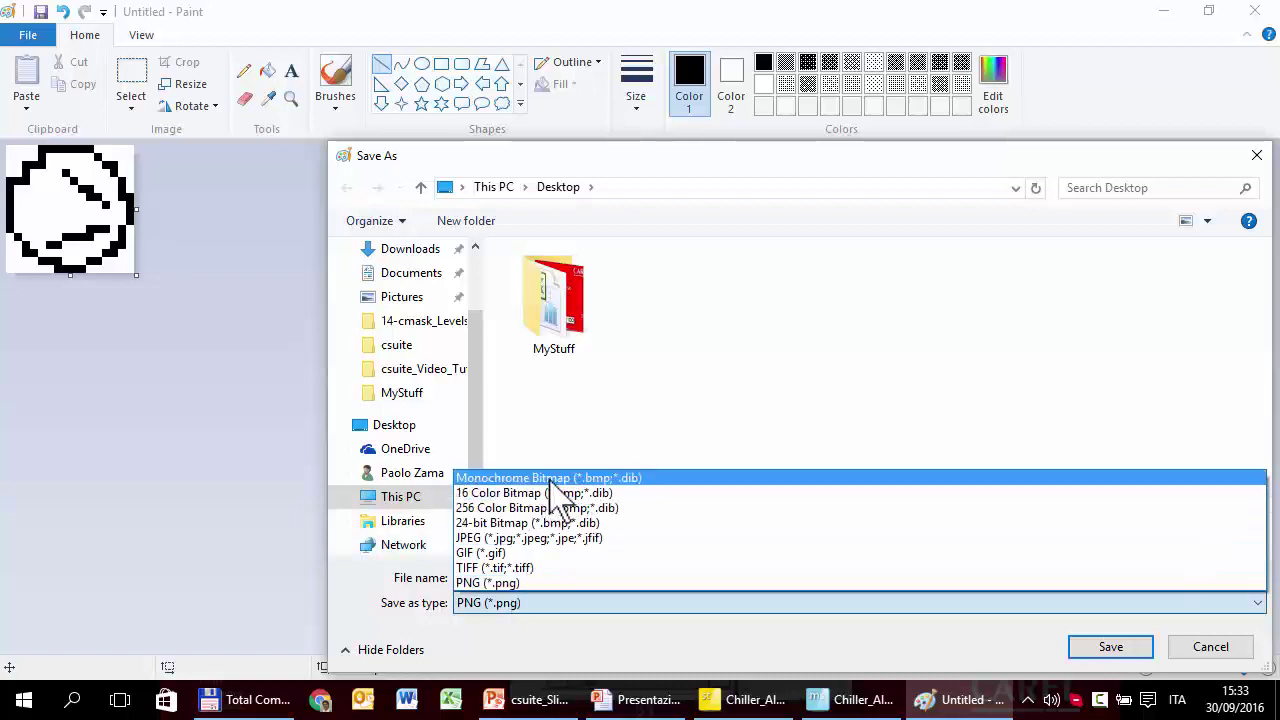
click(553, 479)
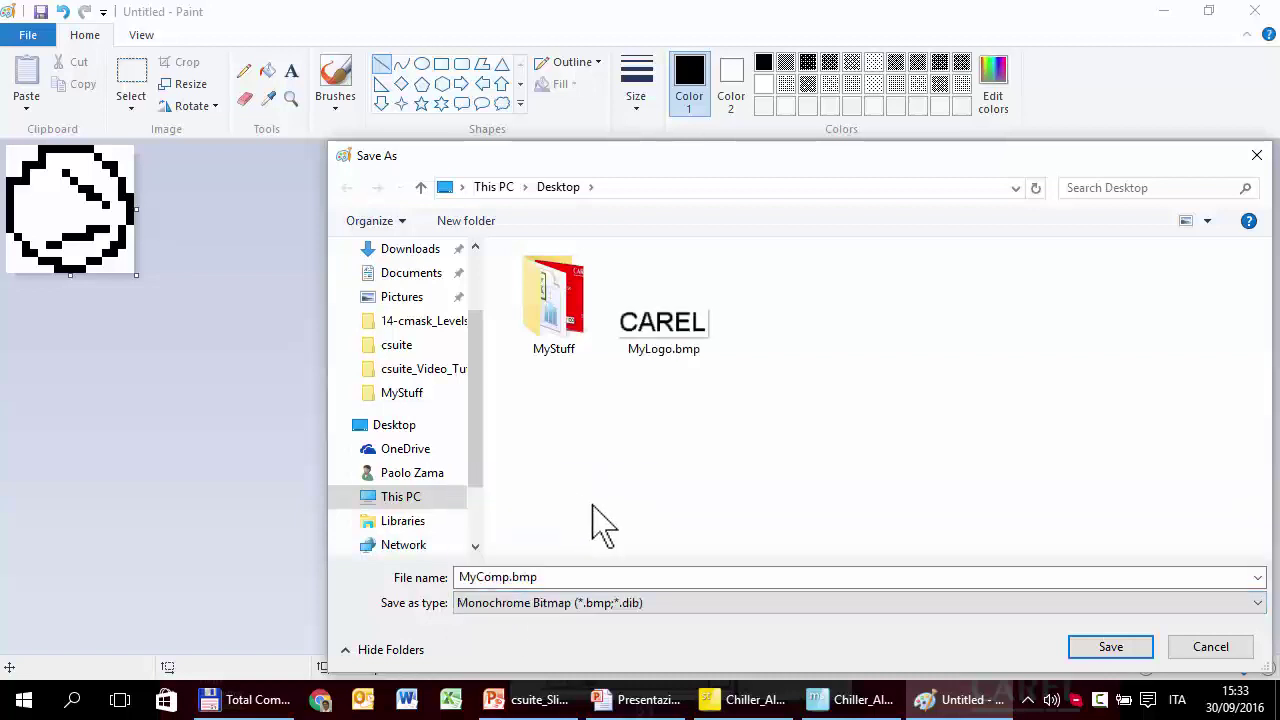
drag(484, 340, 485, 258)
click(402, 281)
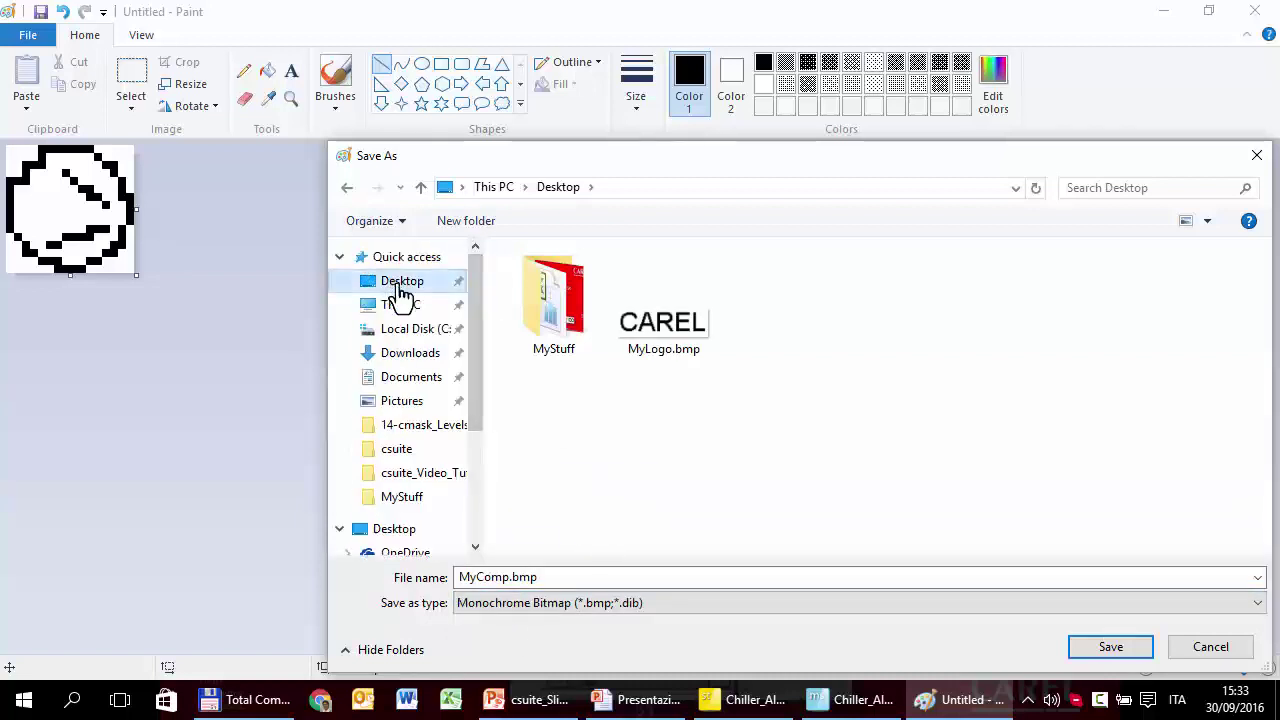
click(1108, 648)
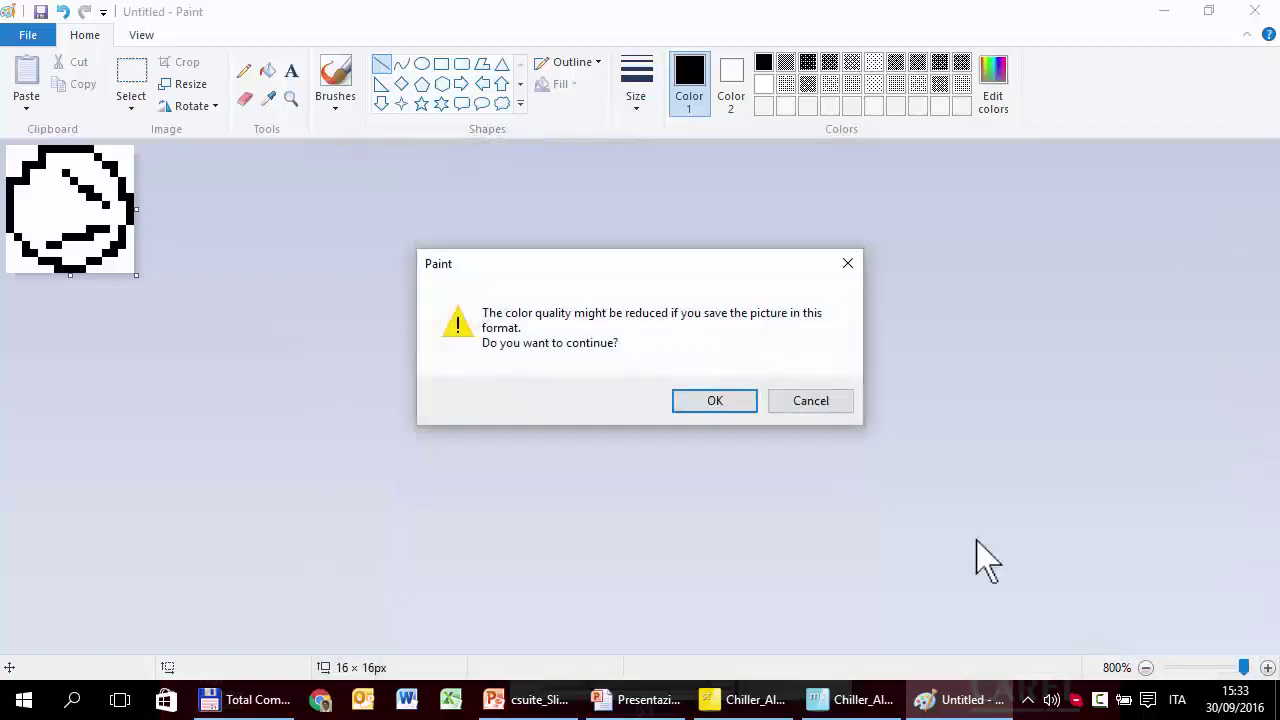
click(715, 402)
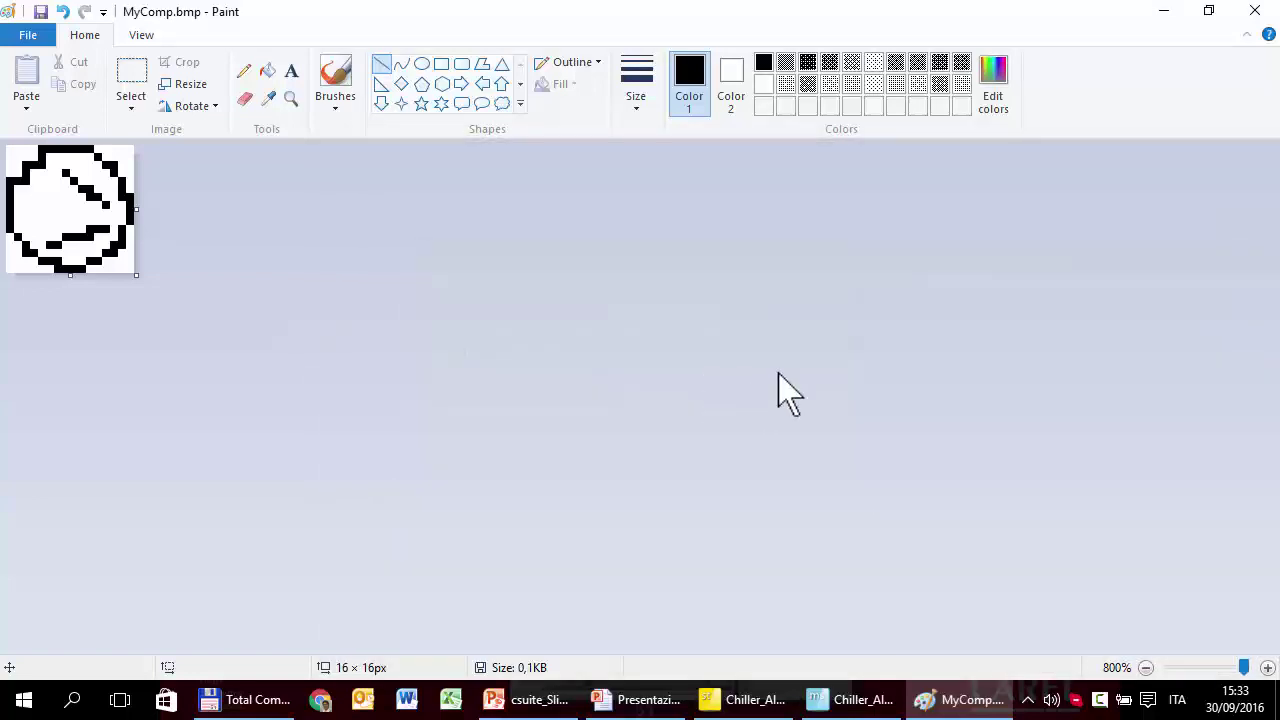
click(1255, 10)
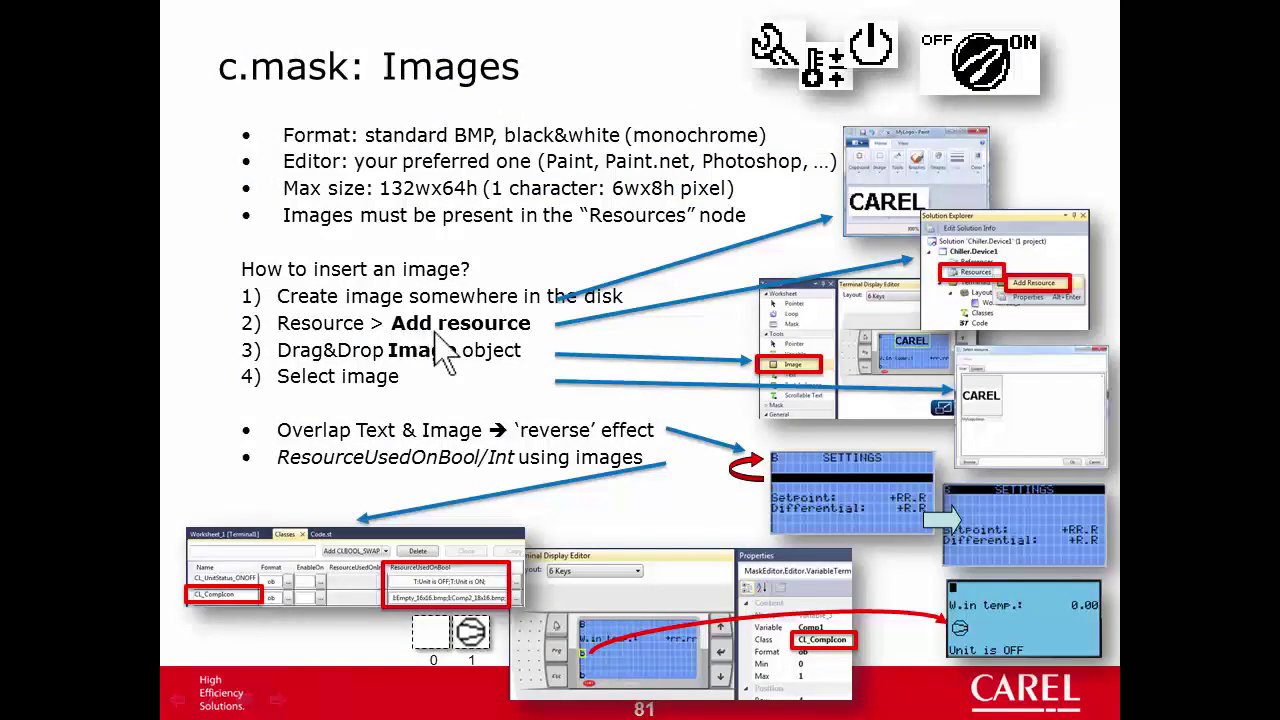
Switch to c.mask, add MyComp.bmp from the desktop to the project's Resources, and locate it among the resource files
key(alt+Tab)
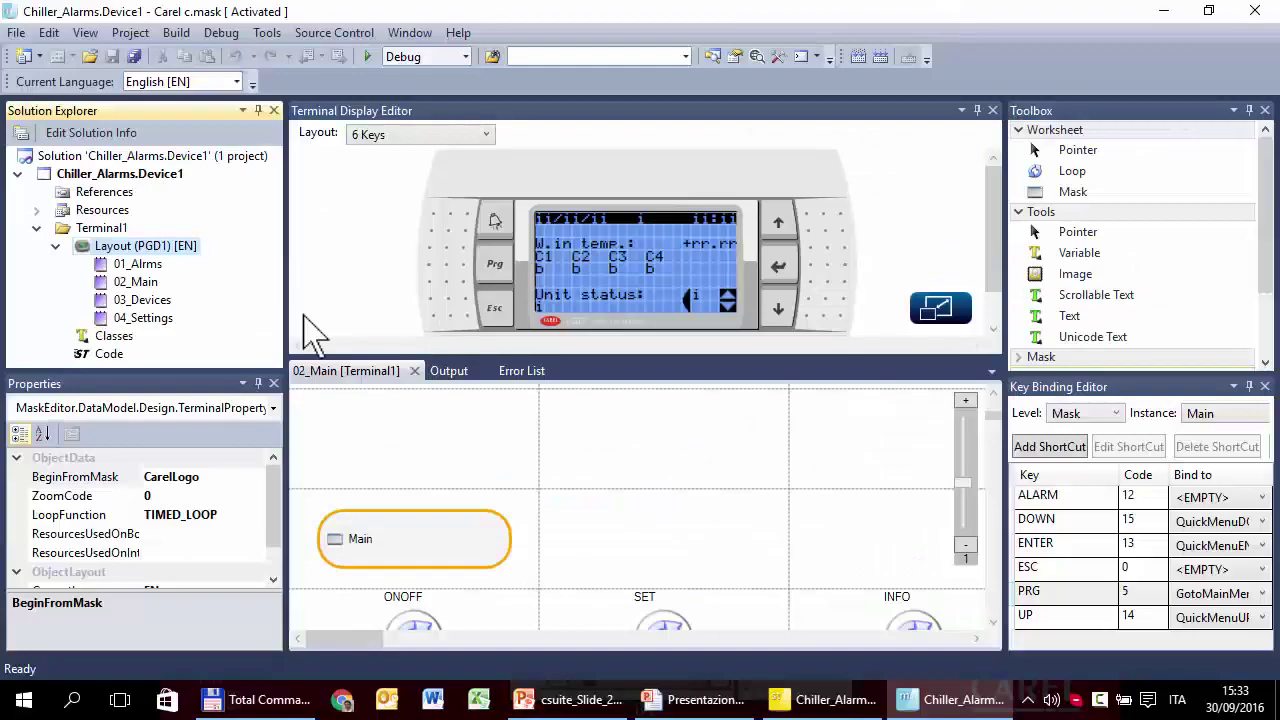
right_click(113, 211)
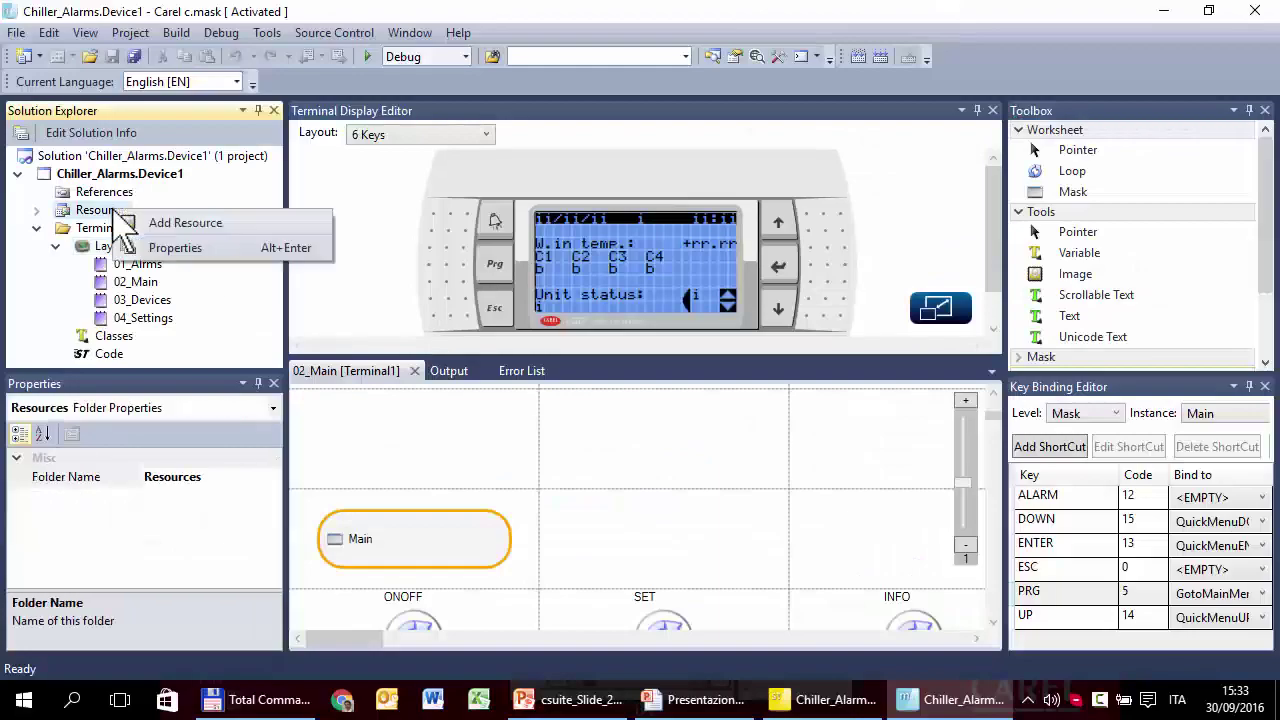
click(225, 224)
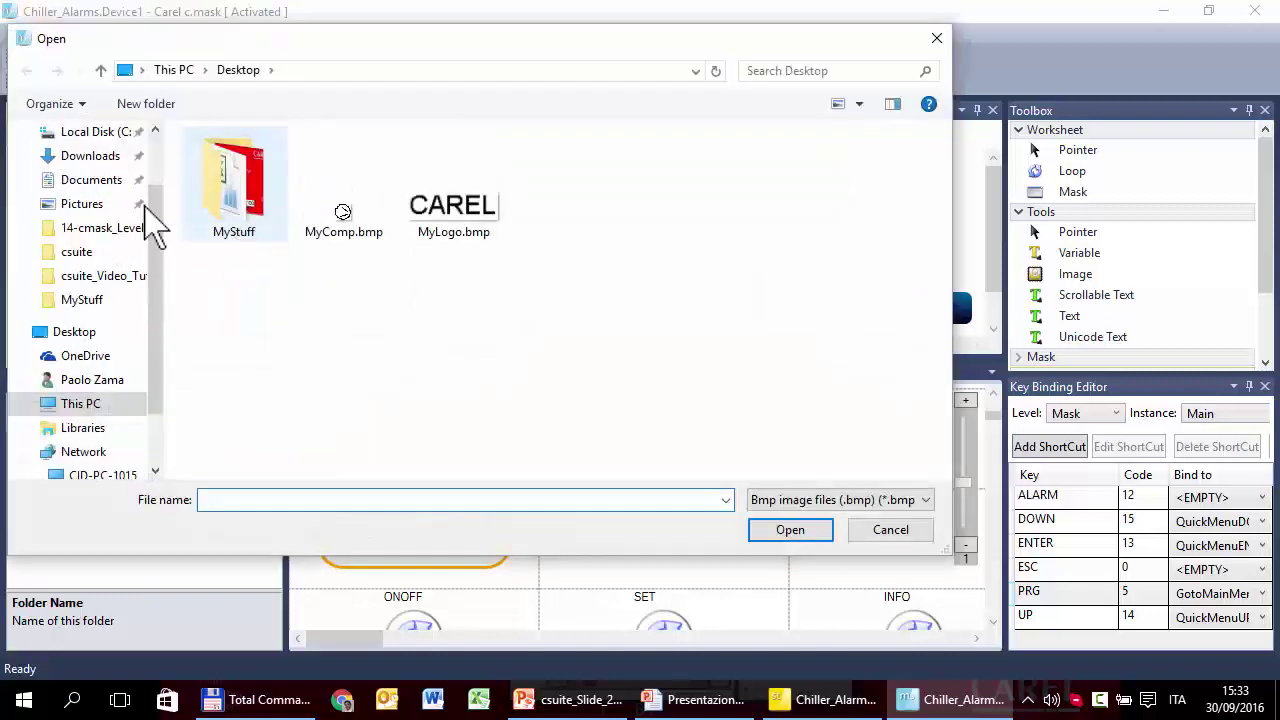
scroll(152, 171, up, 2)
click(88, 165)
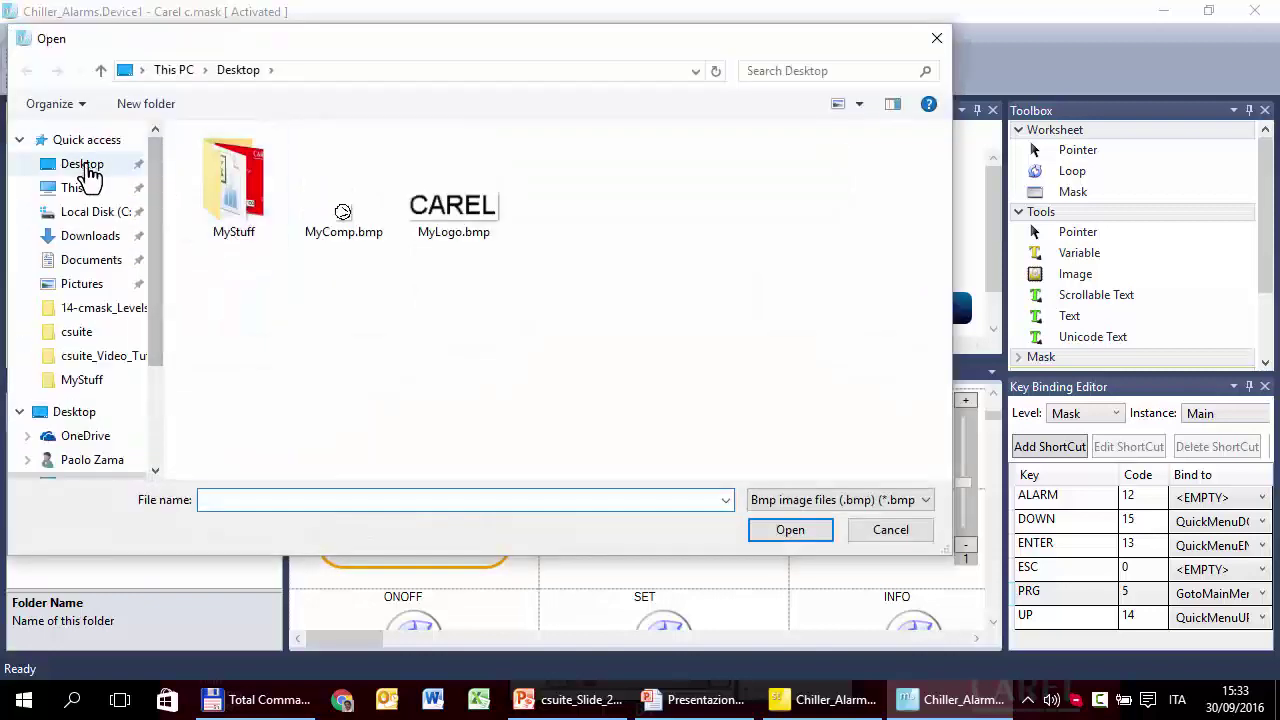
click(341, 208)
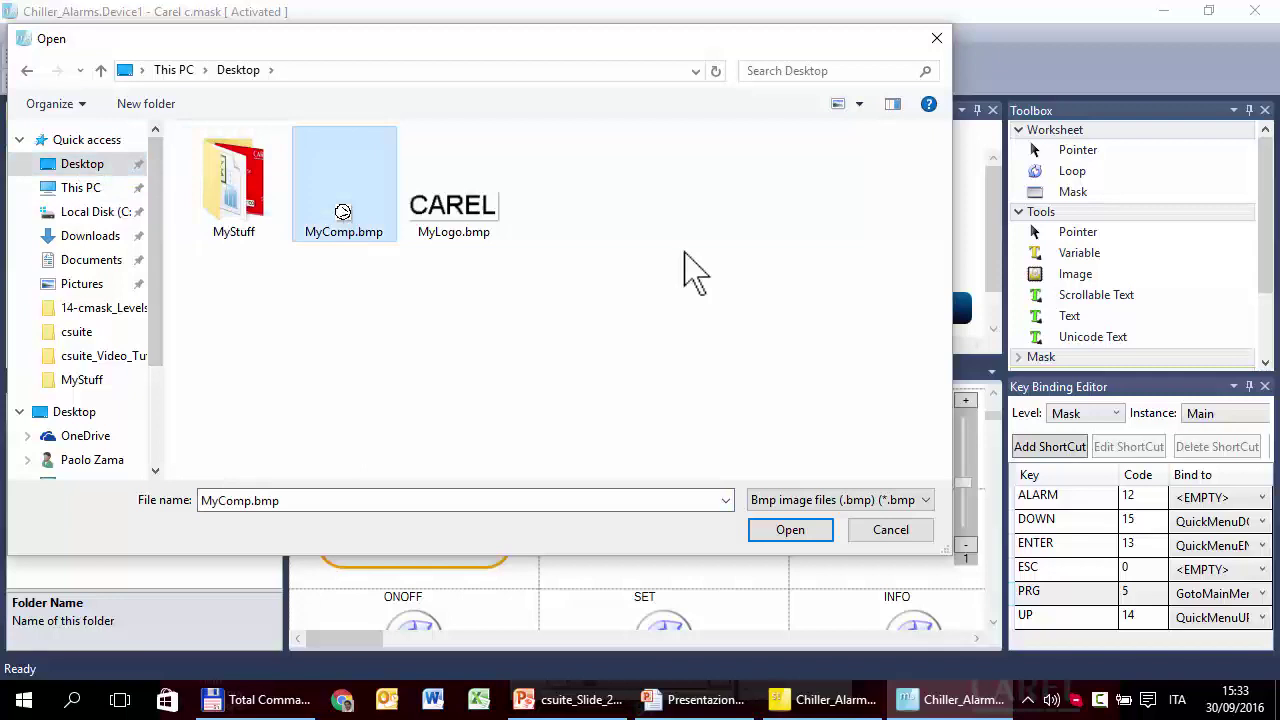
click(822, 530)
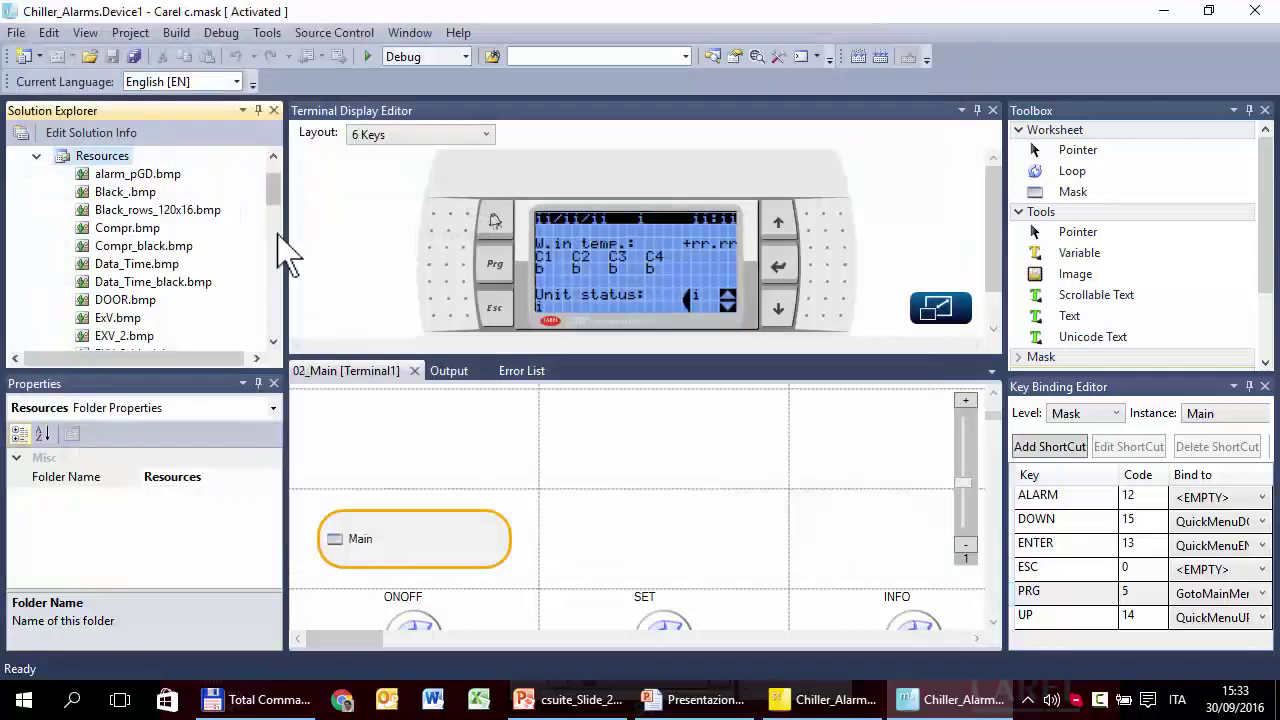
drag(275, 190, 271, 273)
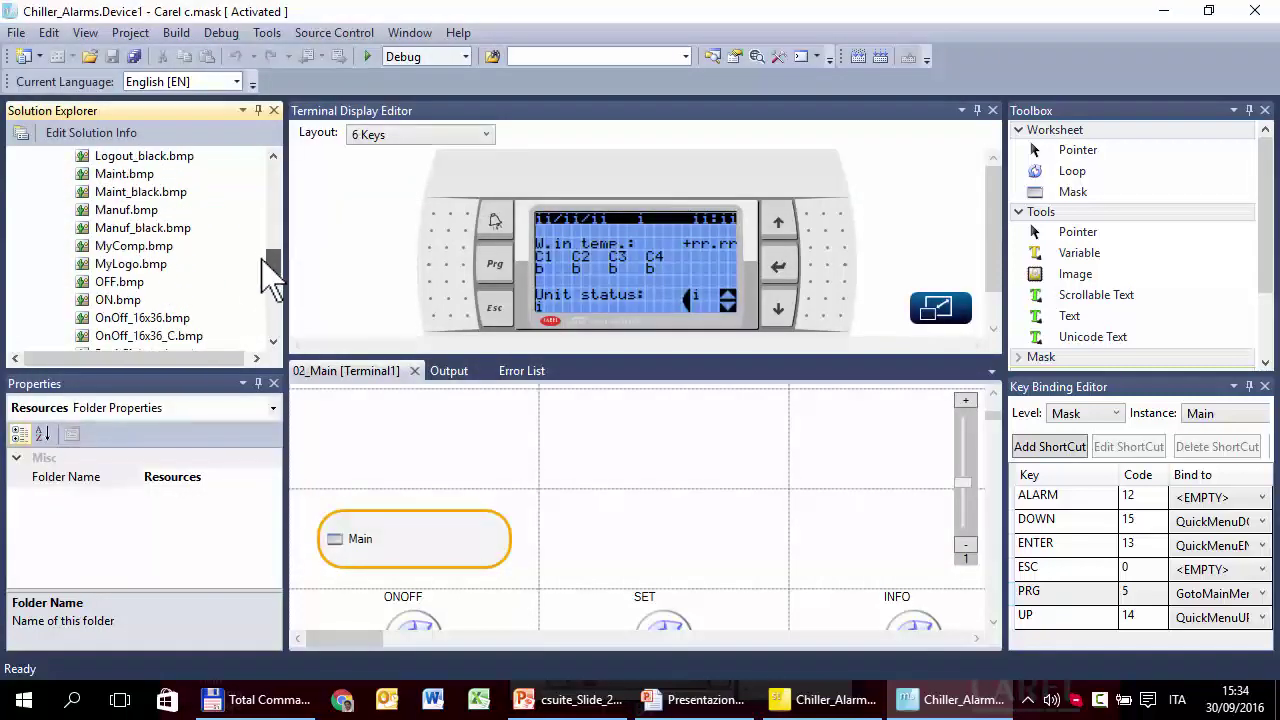
Place the user image MyComp.bmp on the main mask's display, just after the C4 column
click(133, 247)
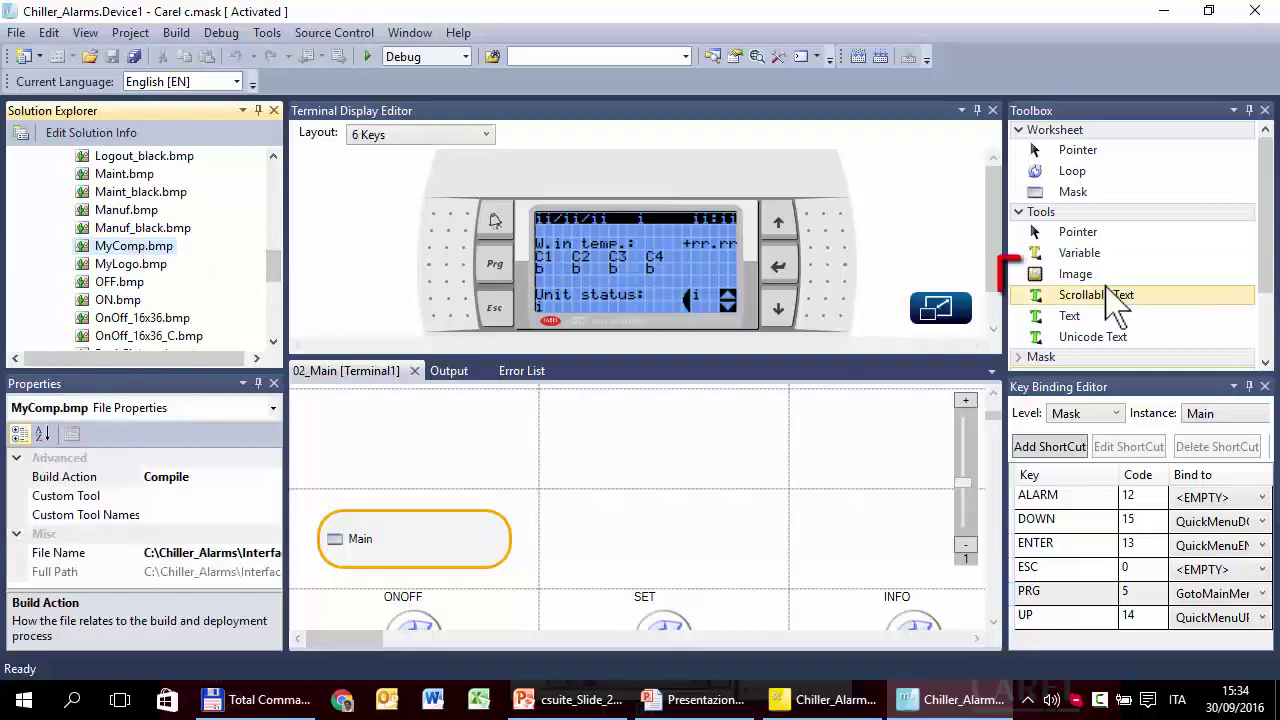
drag(1075, 274, 683, 256)
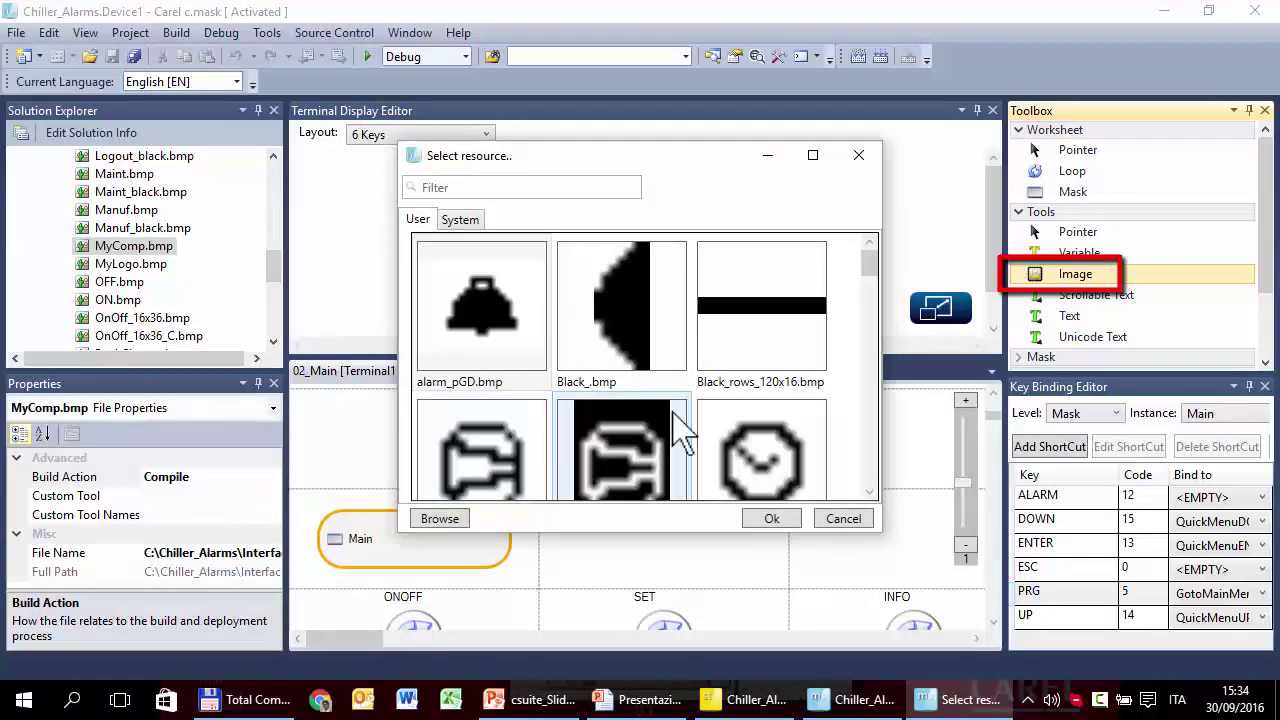
drag(869, 262, 826, 423)
click(740, 388)
click(771, 518)
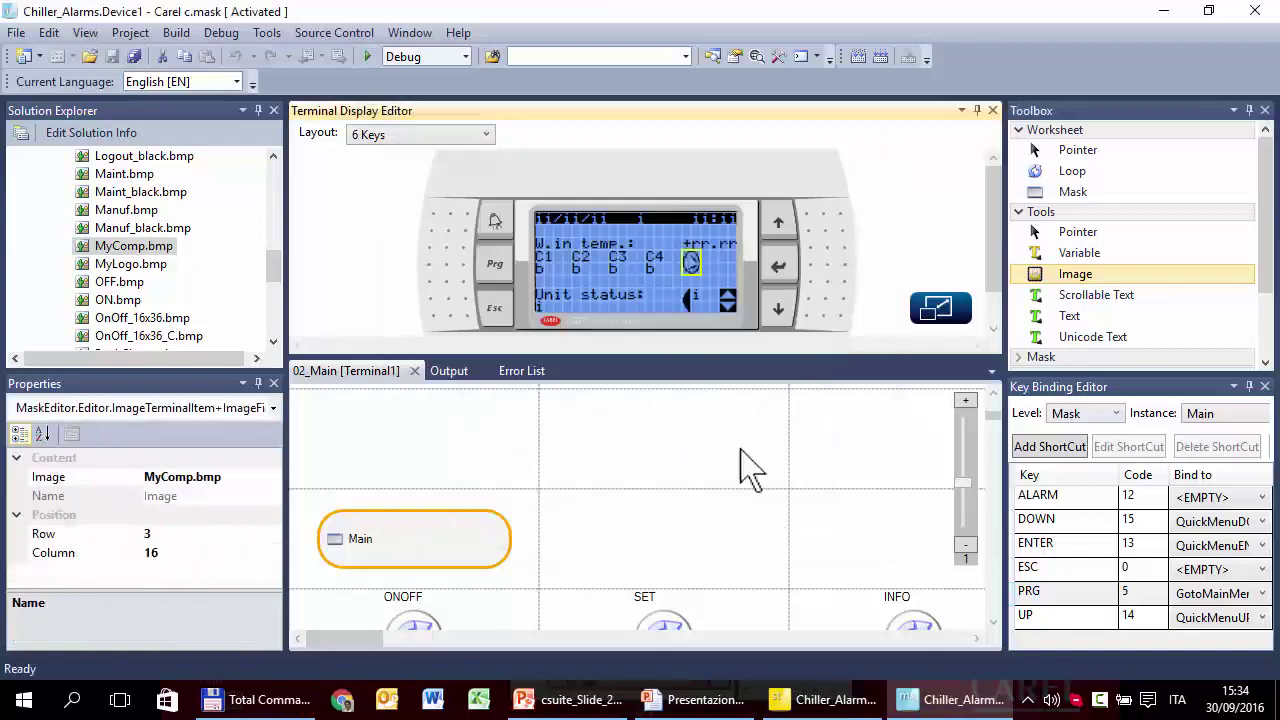
Browse the built-in system images available for placing on the main mask
click(1105, 278)
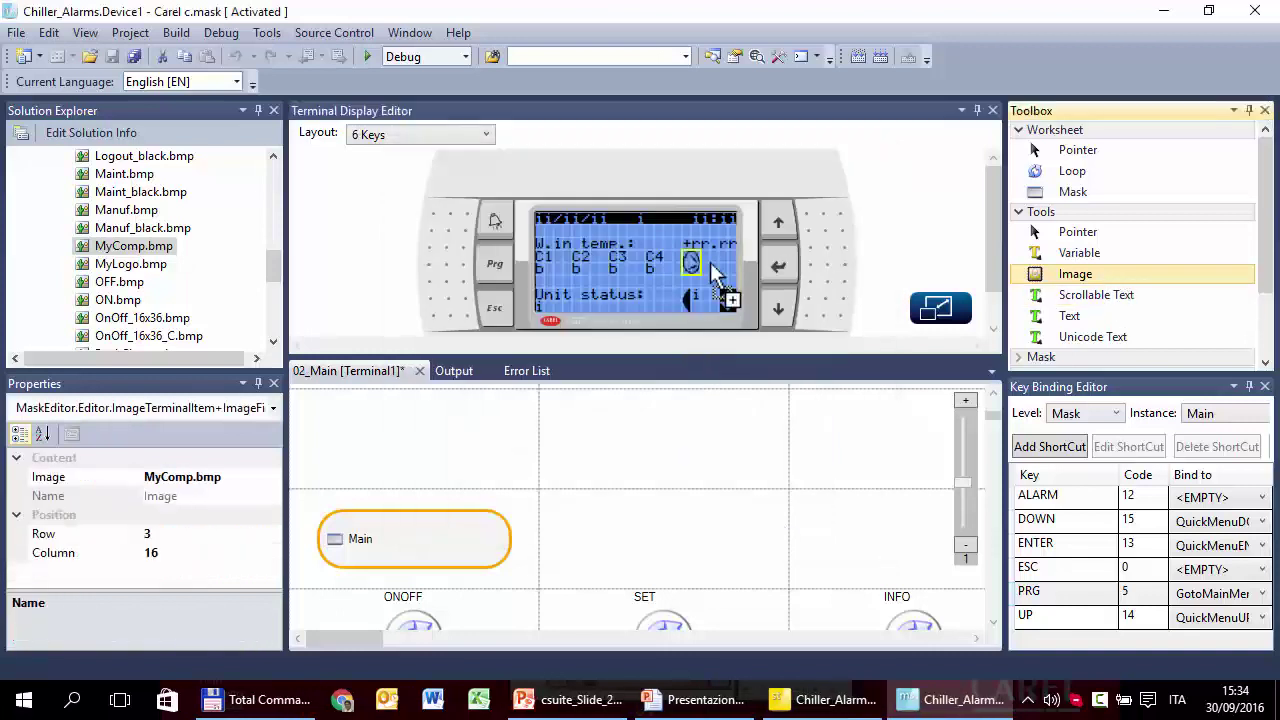
click(716, 275)
click(462, 221)
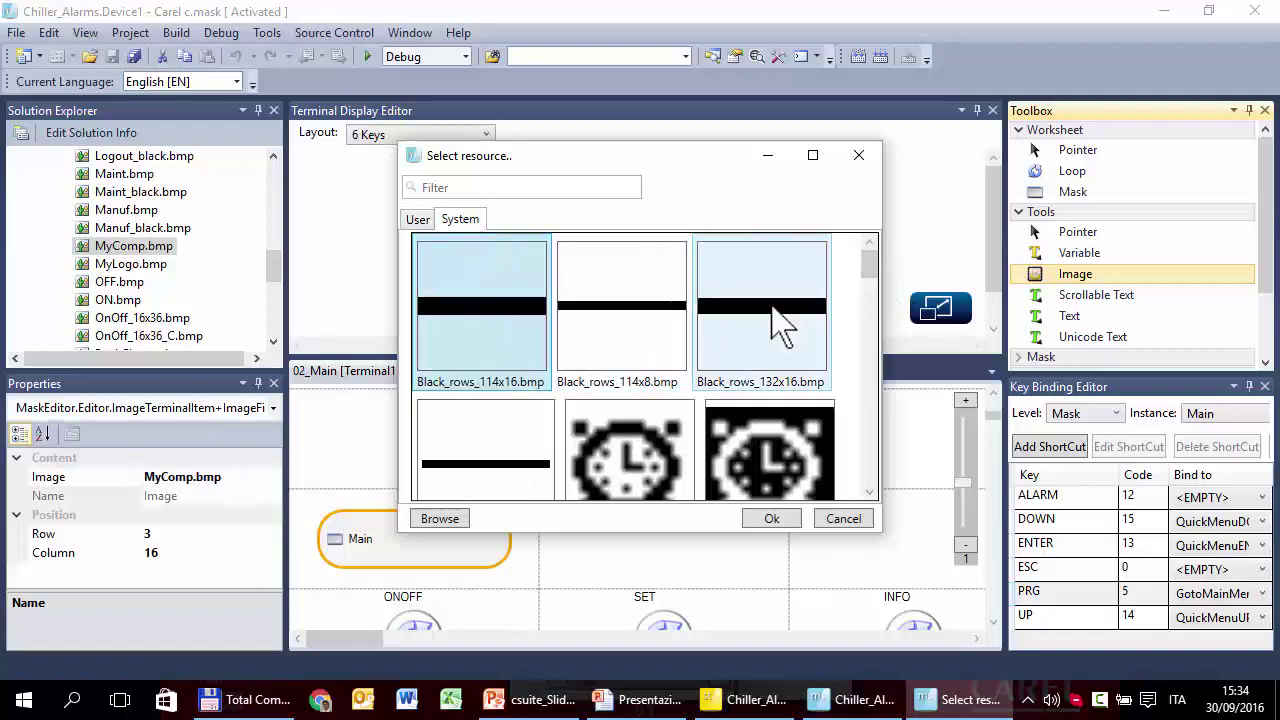
drag(869, 264, 852, 505)
click(768, 519)
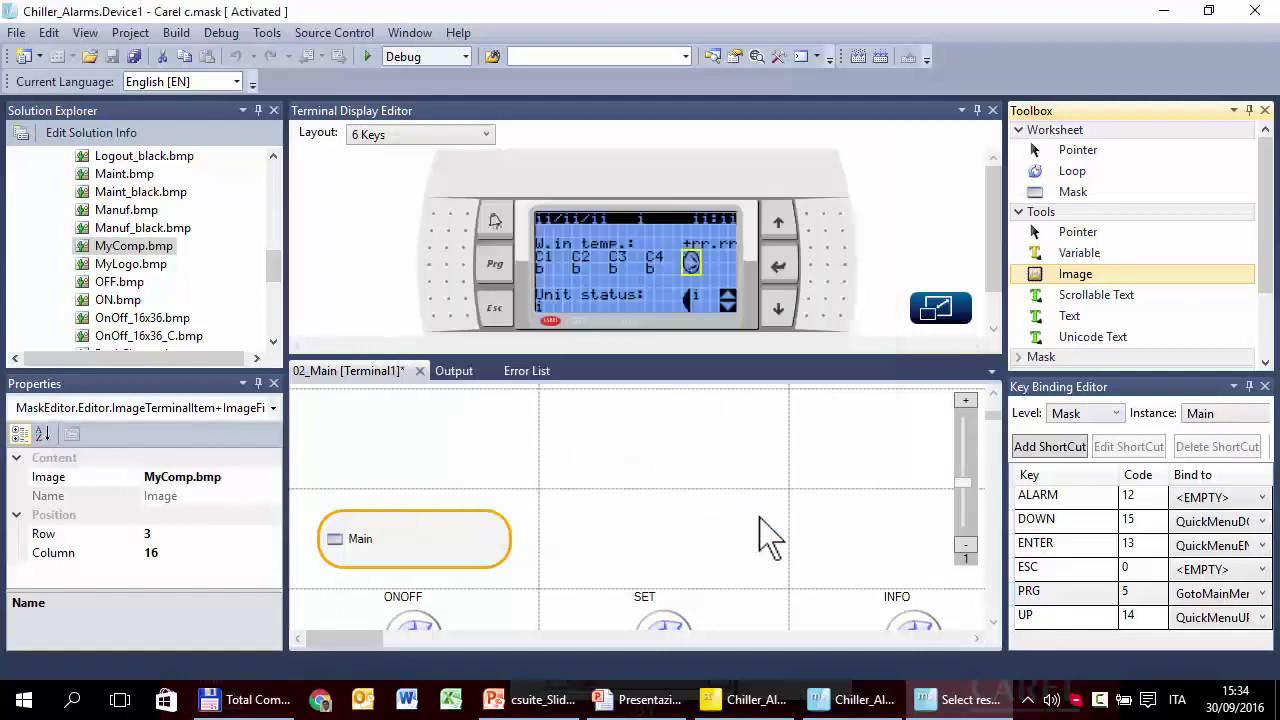
Delete the C1 to C4 labels, their status variables and the MyComp.bmp image from the main mask
click(724, 266)
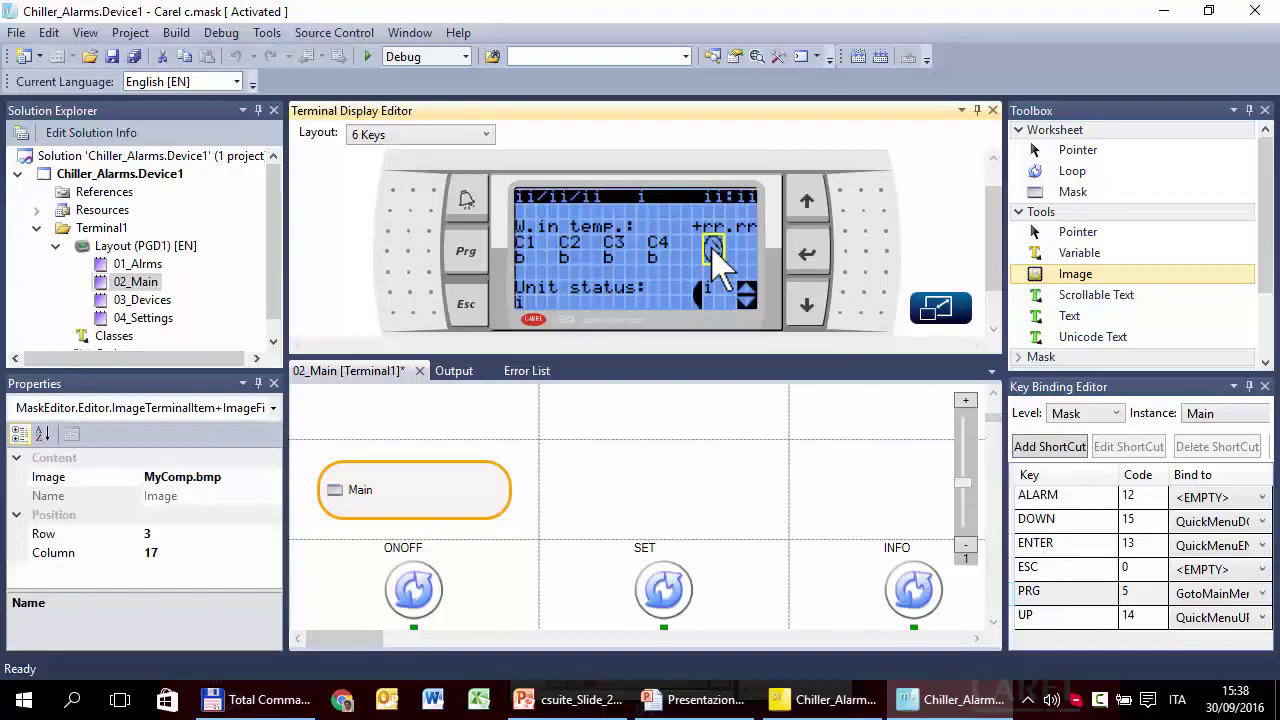
click(526, 262)
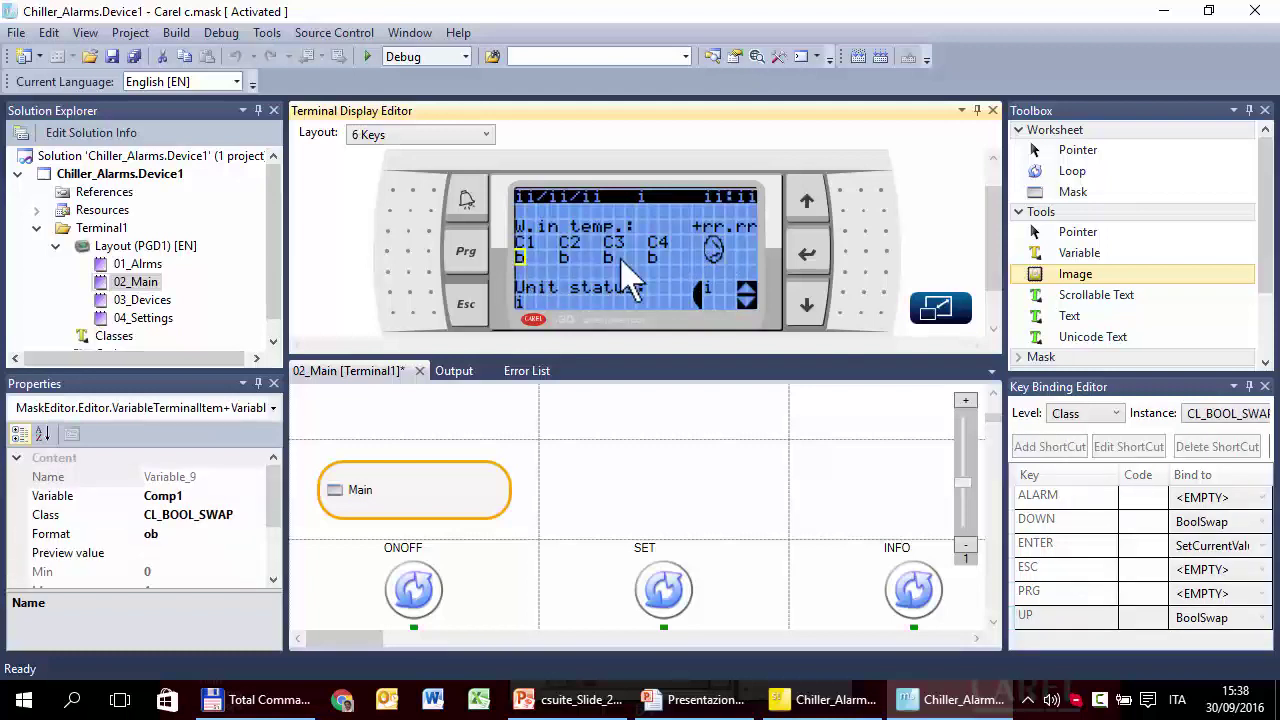
click(712, 262)
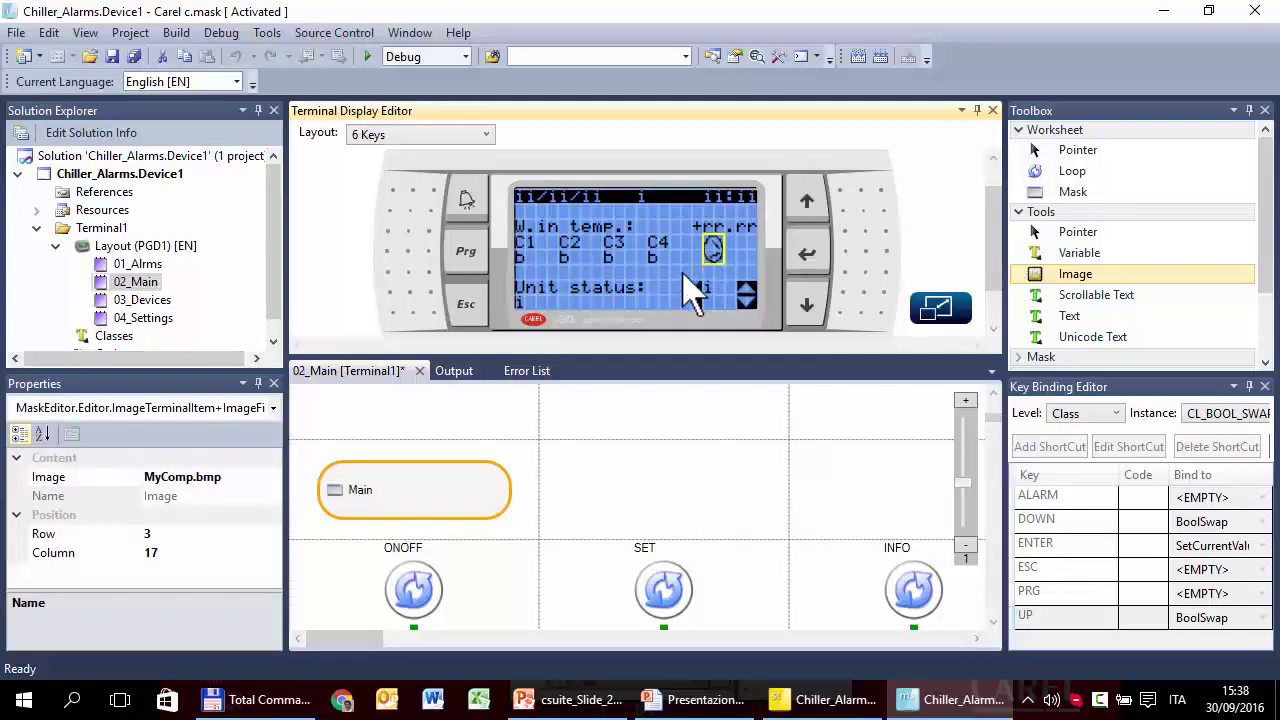
drag(678, 268, 504, 244)
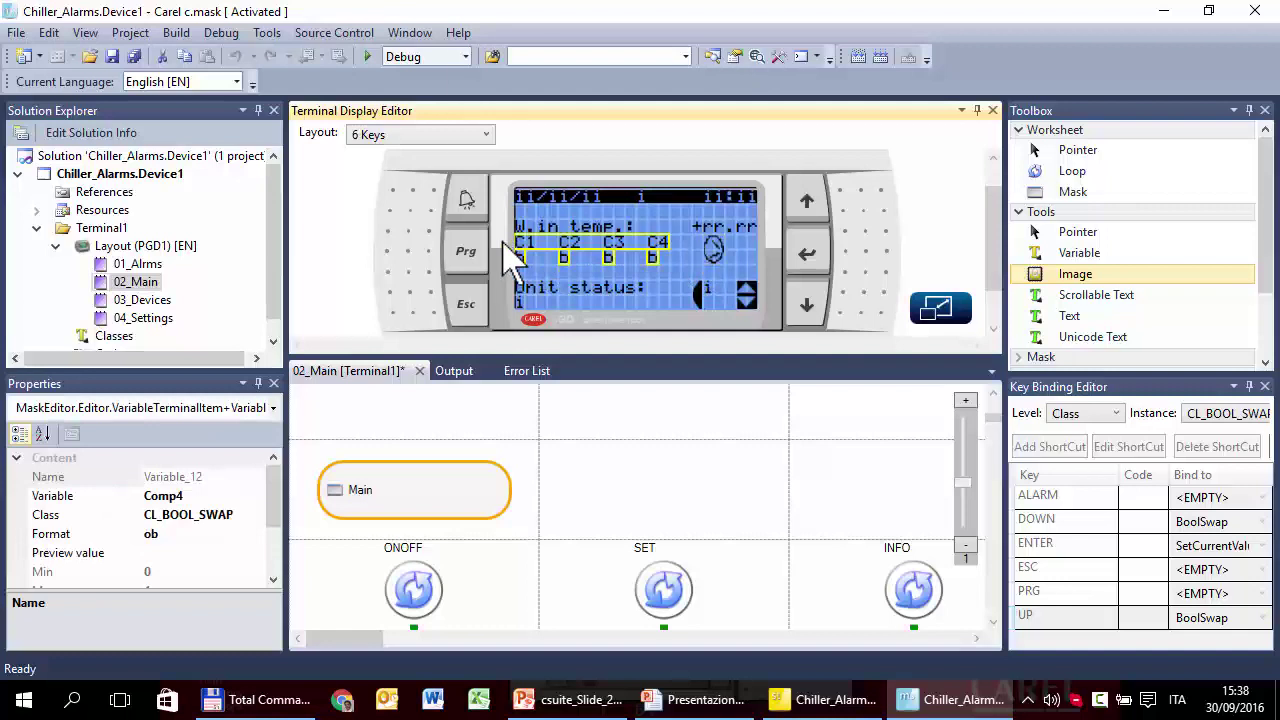
click(509, 252)
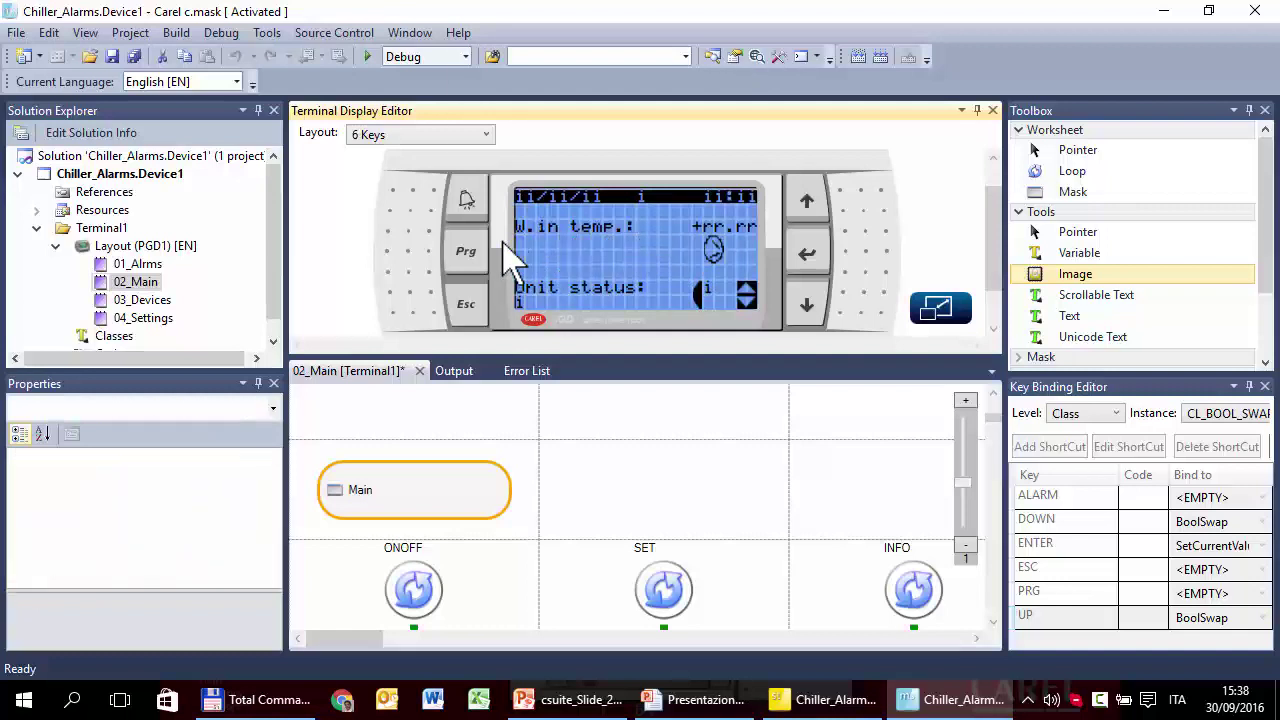
click(716, 260)
click(720, 264)
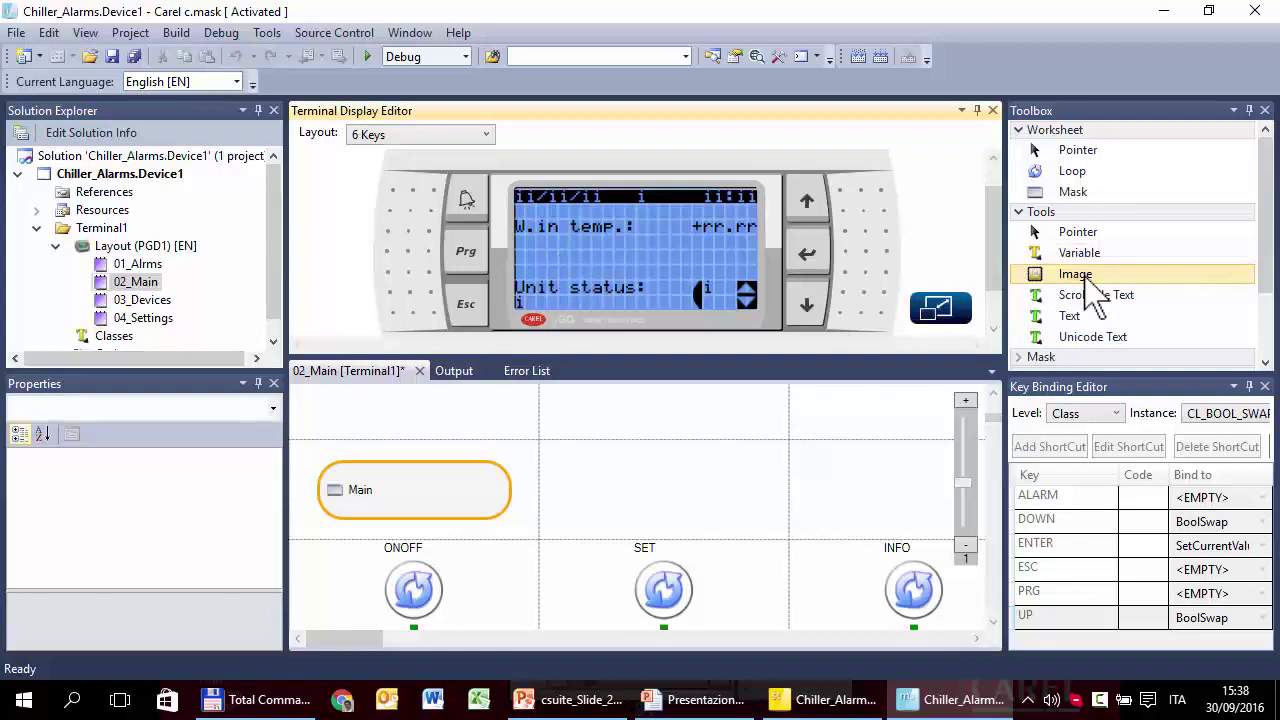
Insert the variable Comp1 at the start of the row below the W.in temp. line
drag(1080, 253, 524, 254)
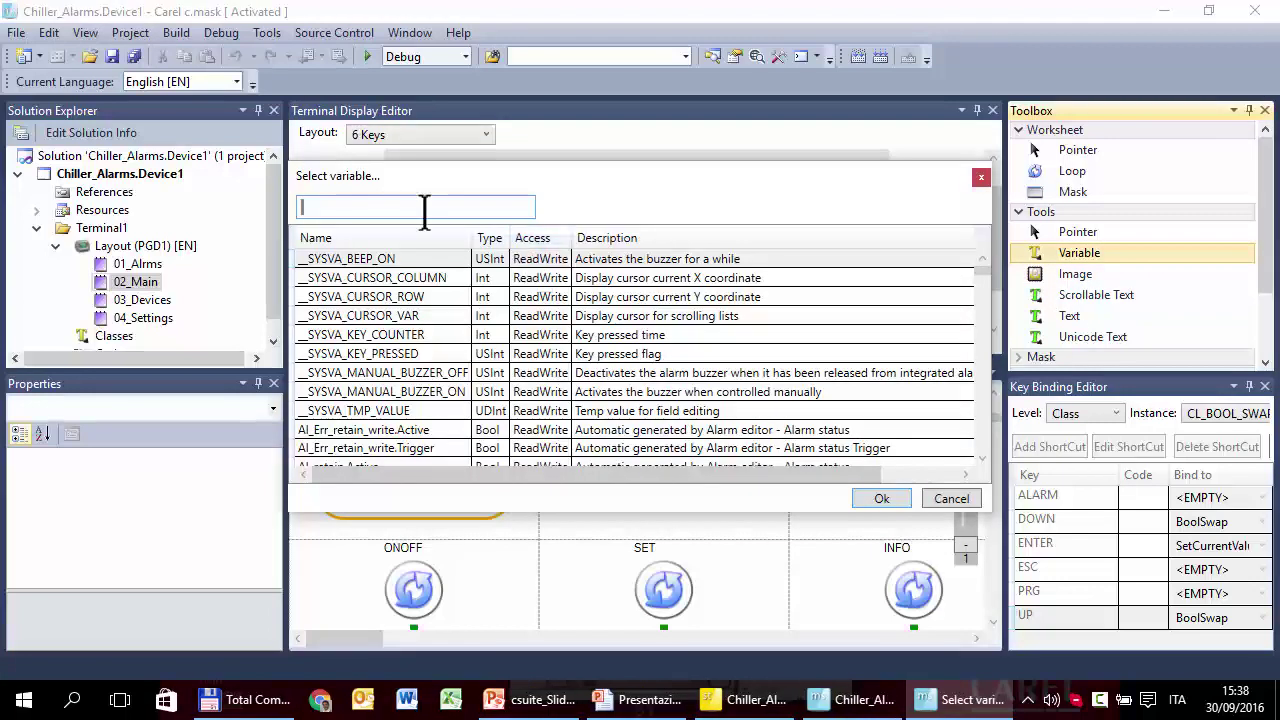
text(com)
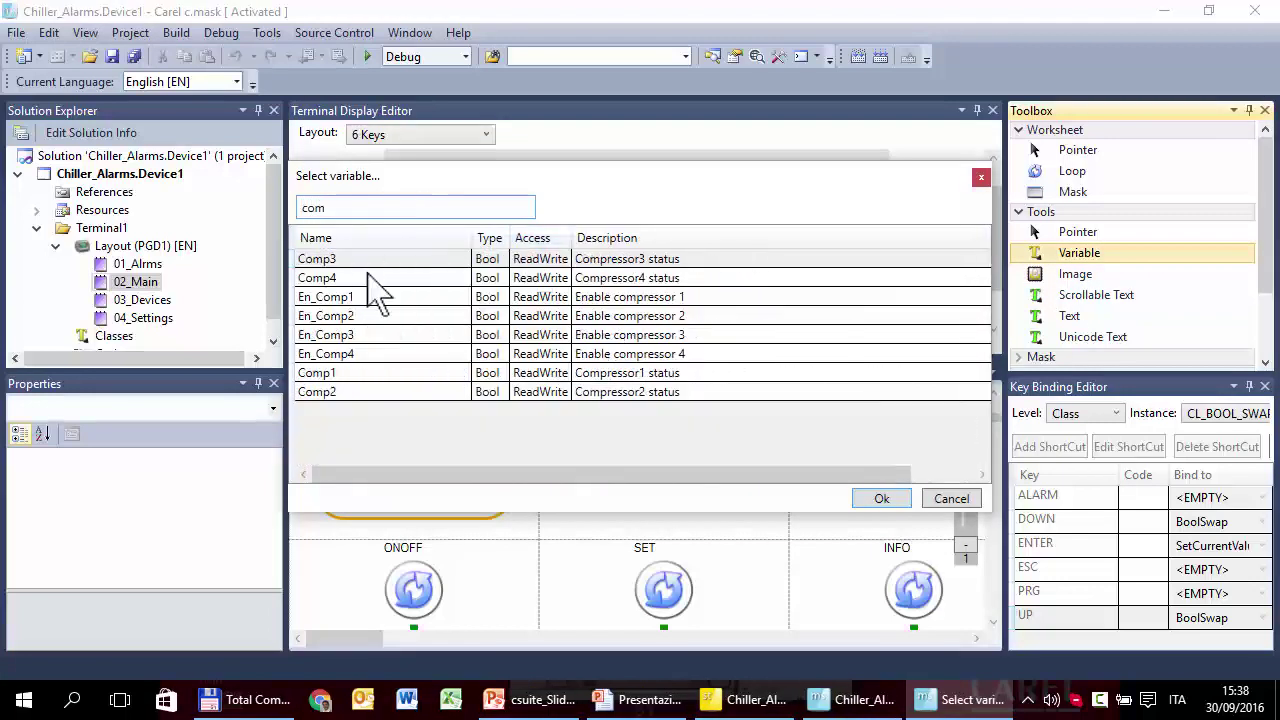
double_click(333, 374)
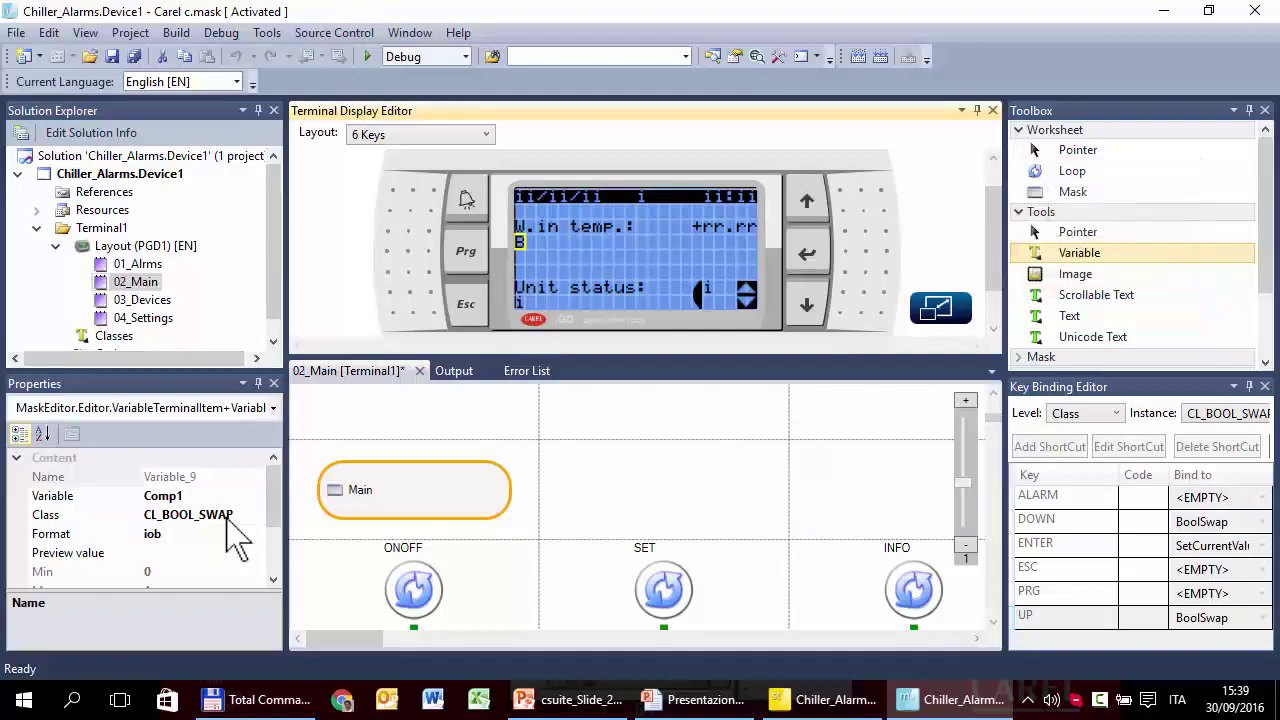
Add a CLBOOL_SWAP class to Terminal1's classes, name it CL_ImageComp and set its format to ob
double_click(122, 337)
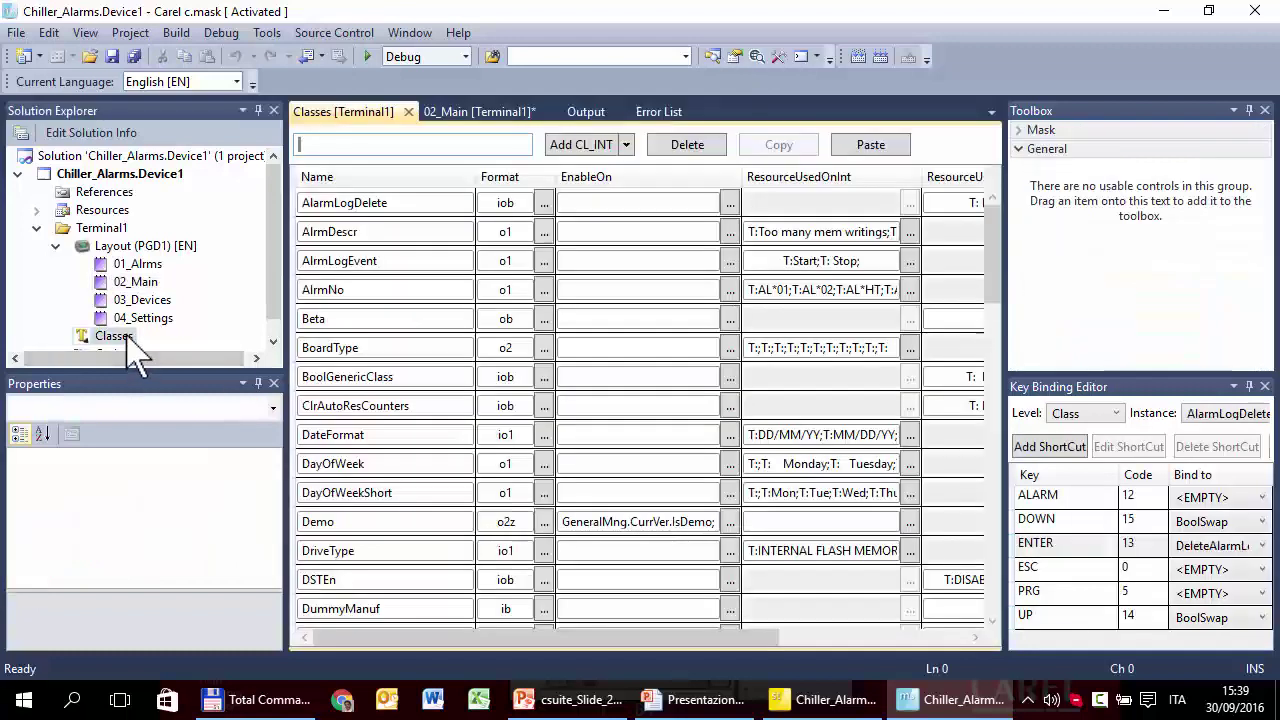
click(627, 145)
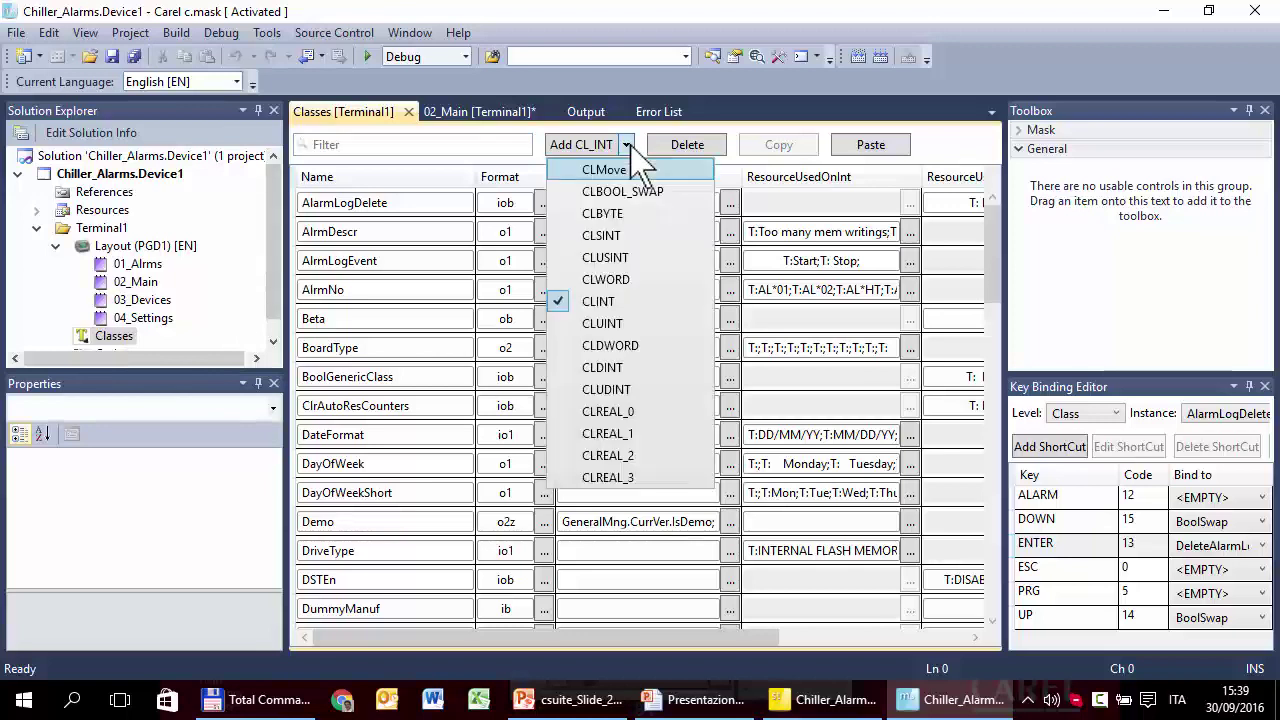
click(680, 196)
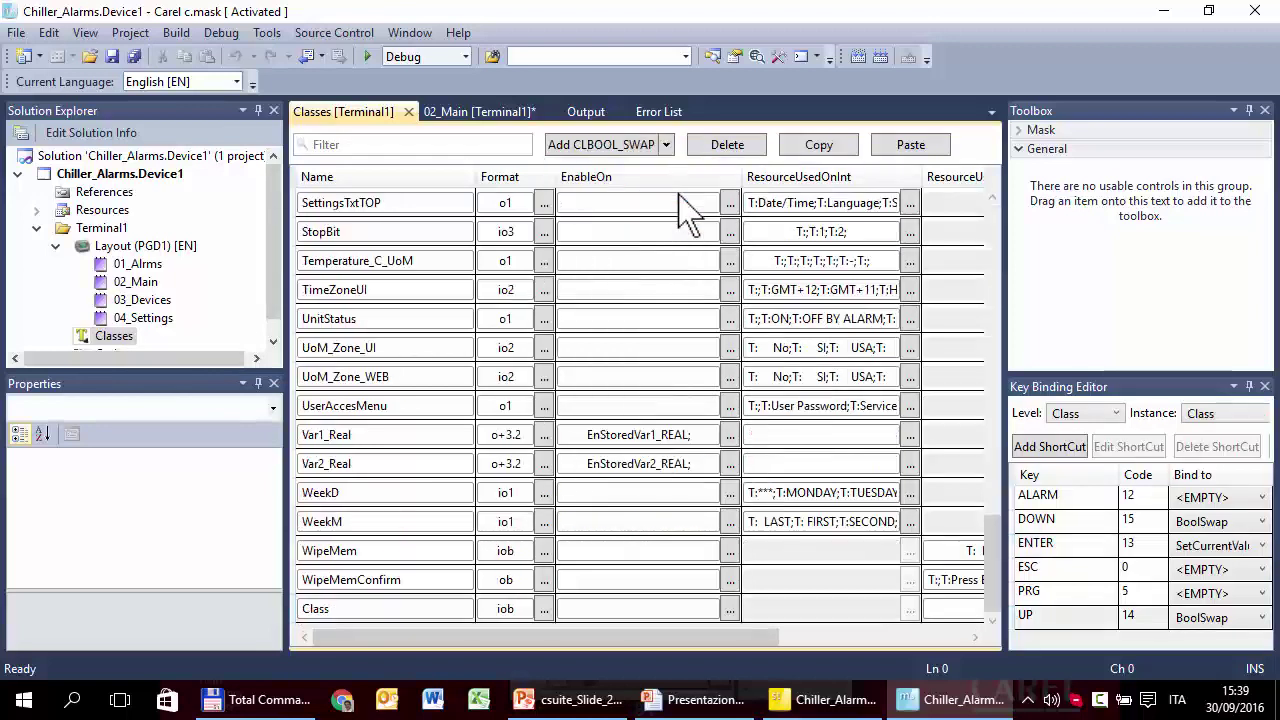
click(354, 608)
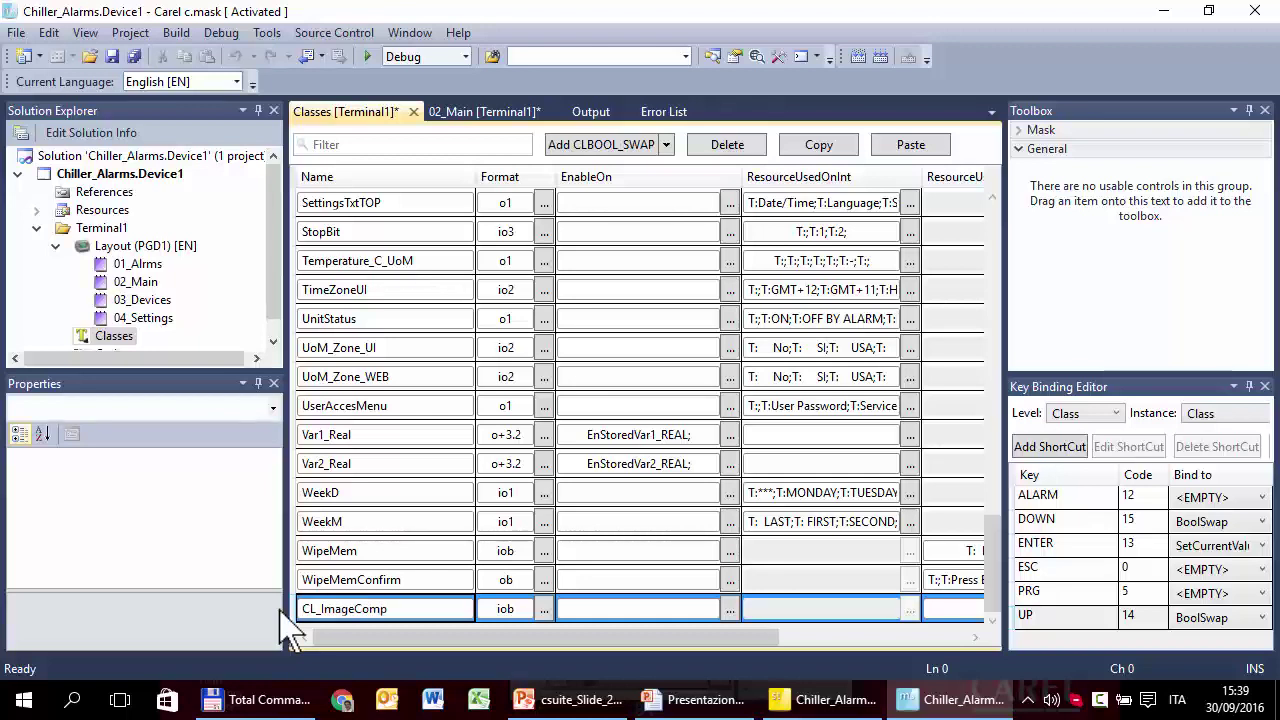
click(505, 610)
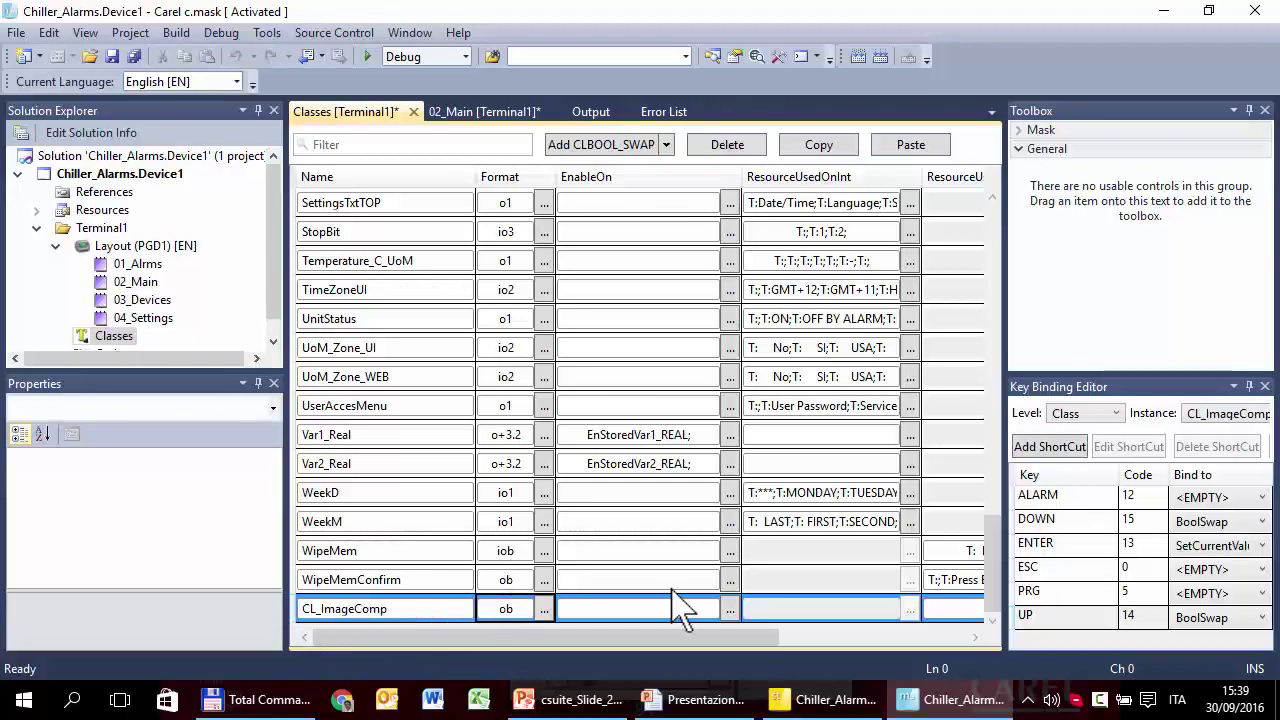
Set the resource type of values 0 and 1 in CL_ImageComp's ResourceUsedOnBool to Image
drag(700, 637, 866, 651)
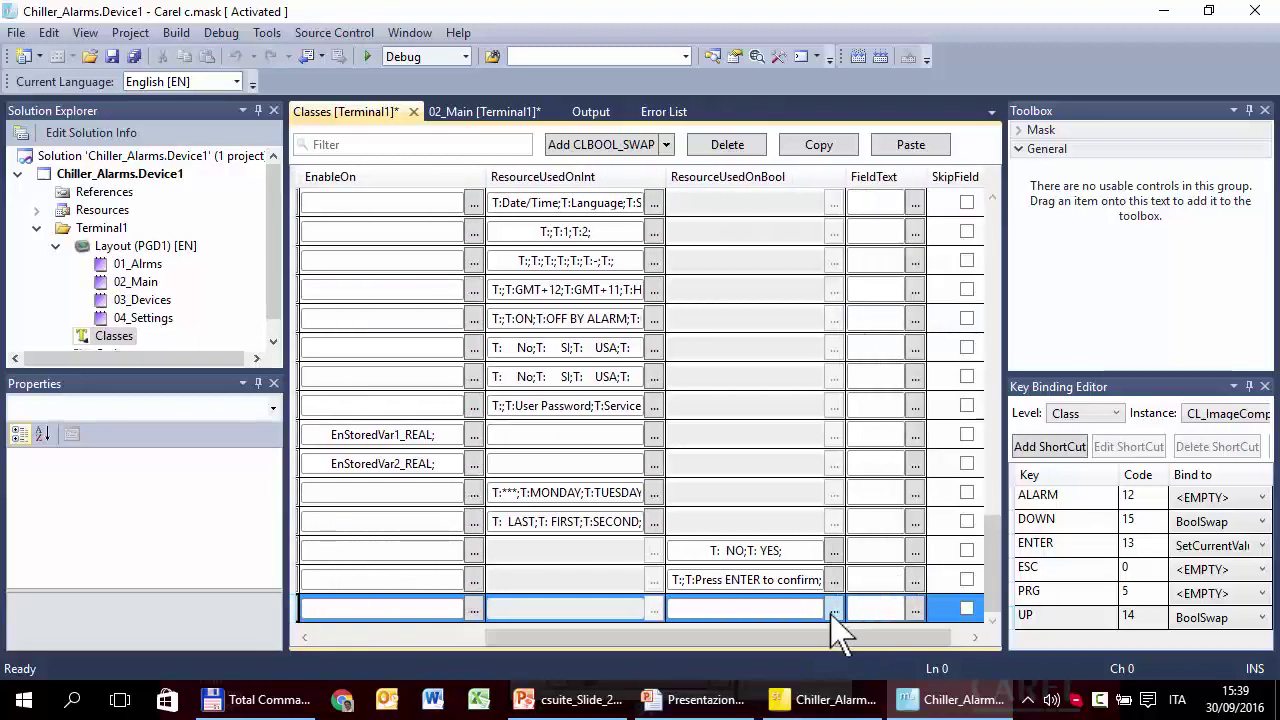
click(834, 609)
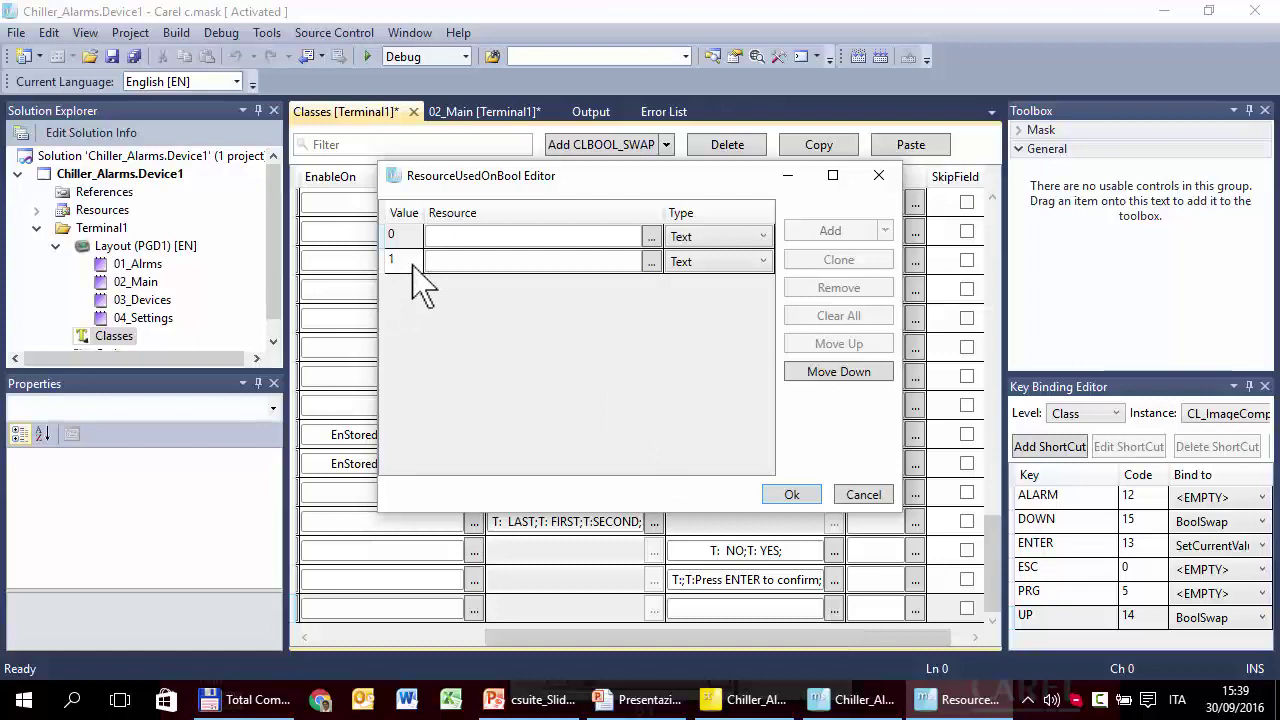
click(413, 267)
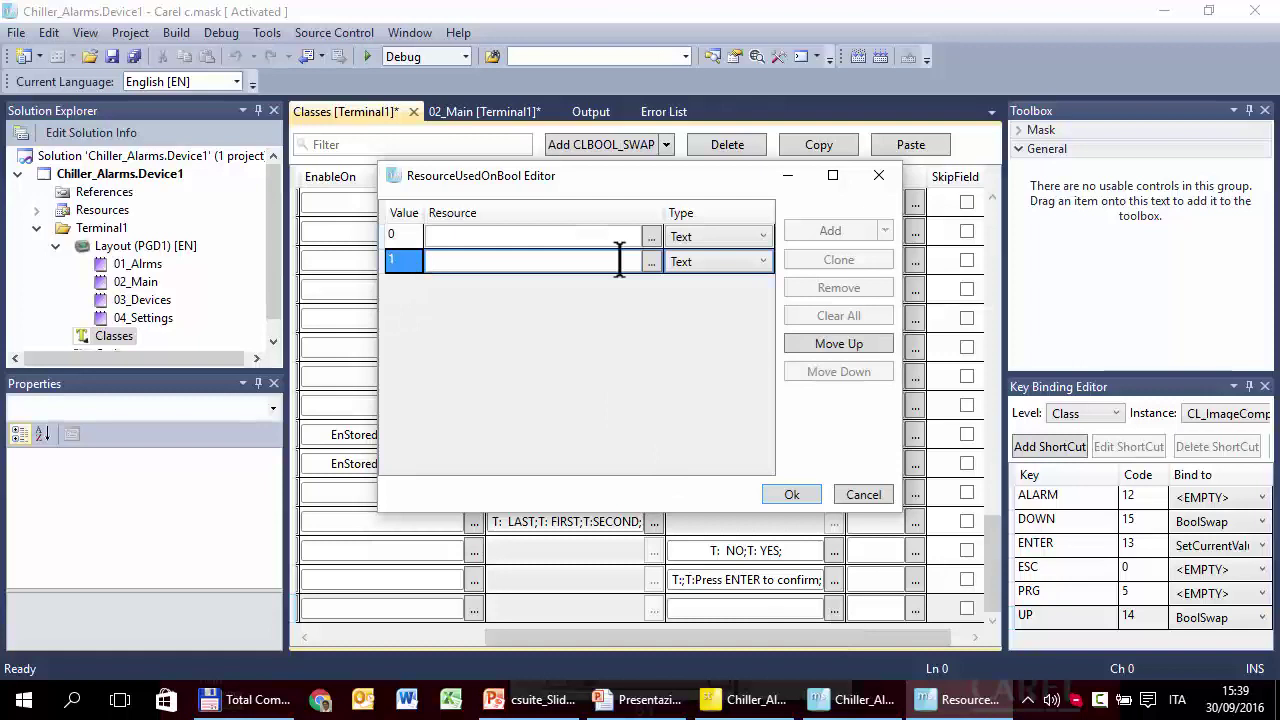
click(651, 261)
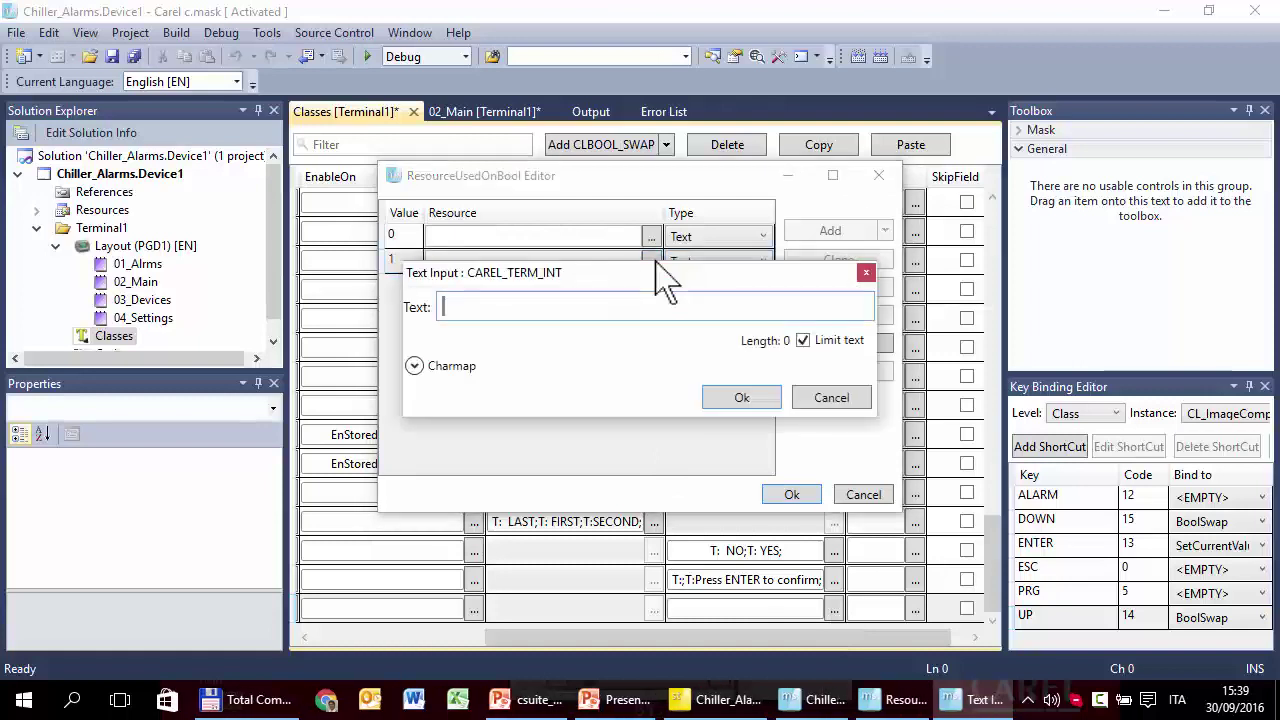
click(831, 397)
click(757, 262)
click(757, 262)
click(729, 303)
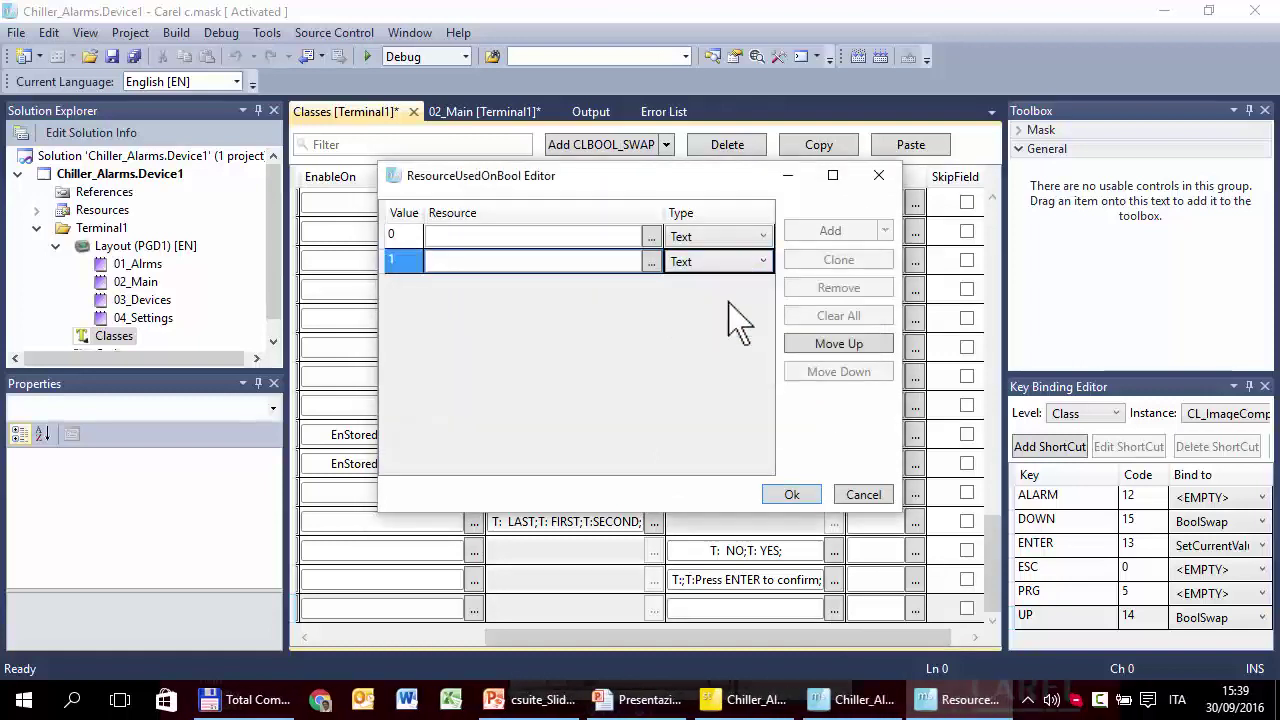
click(730, 237)
click(690, 279)
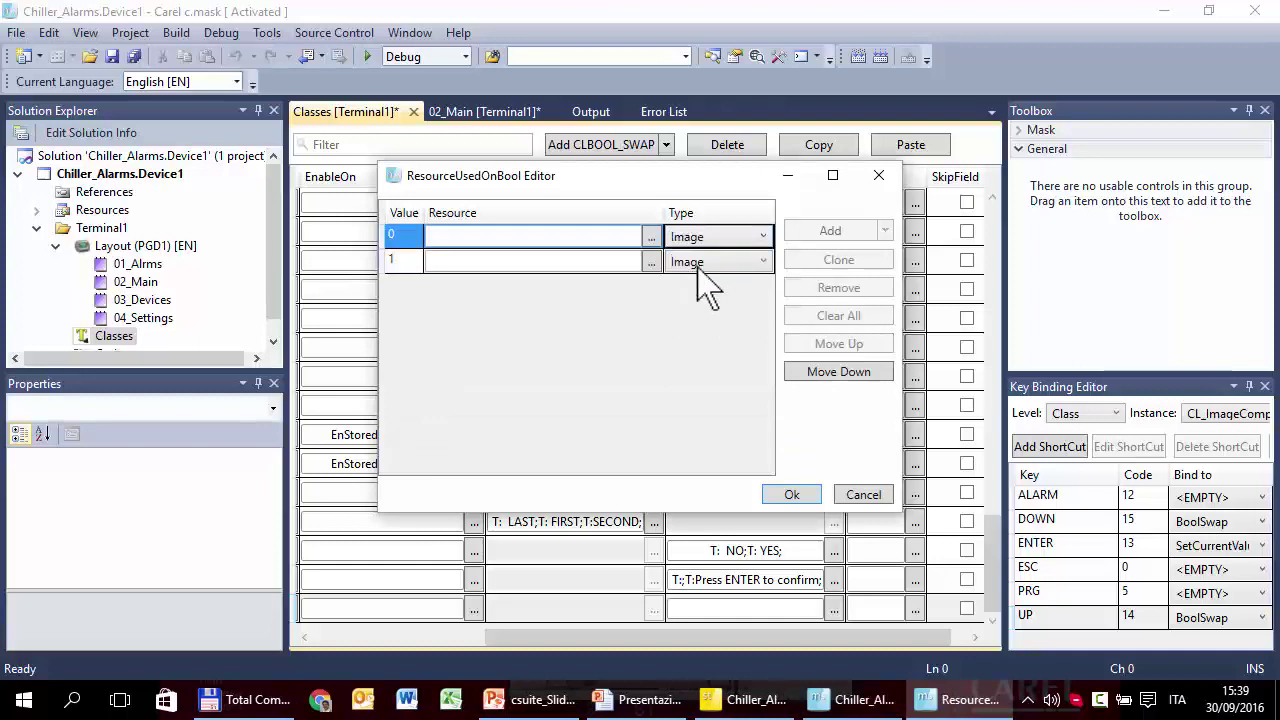
Assign the user image MyComp.bmp to value 1
click(651, 262)
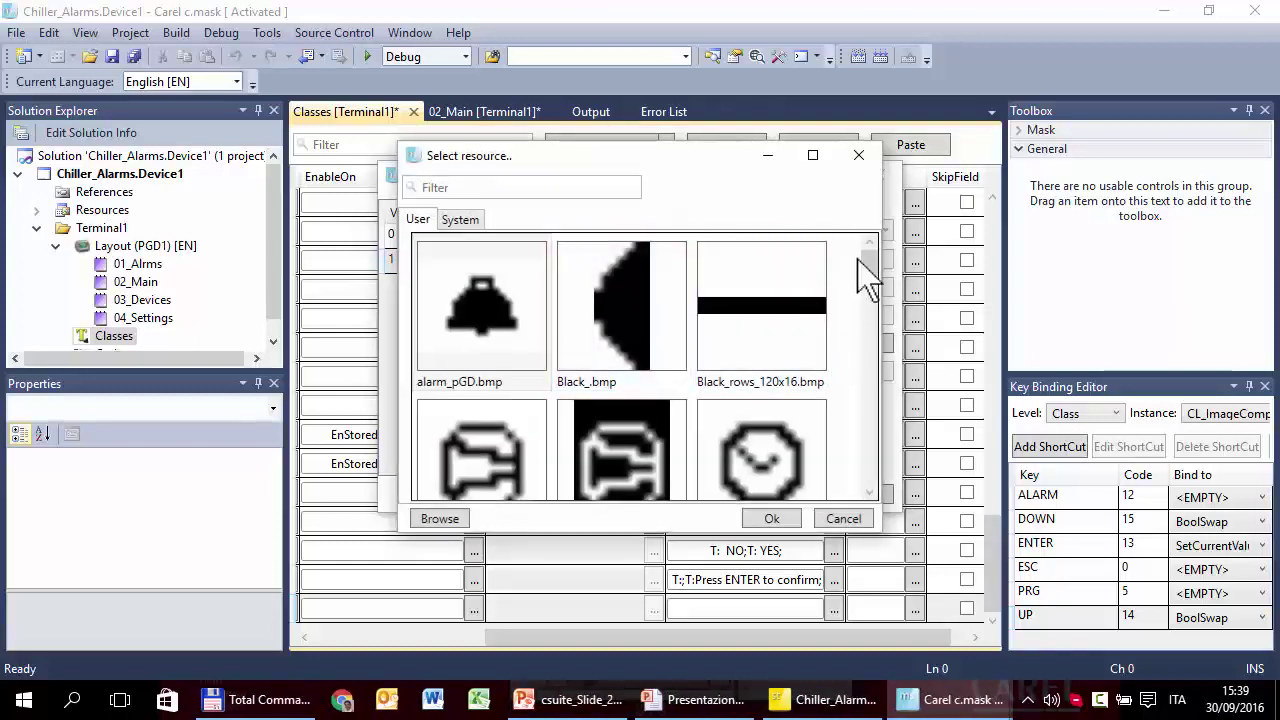
drag(866, 264, 863, 414)
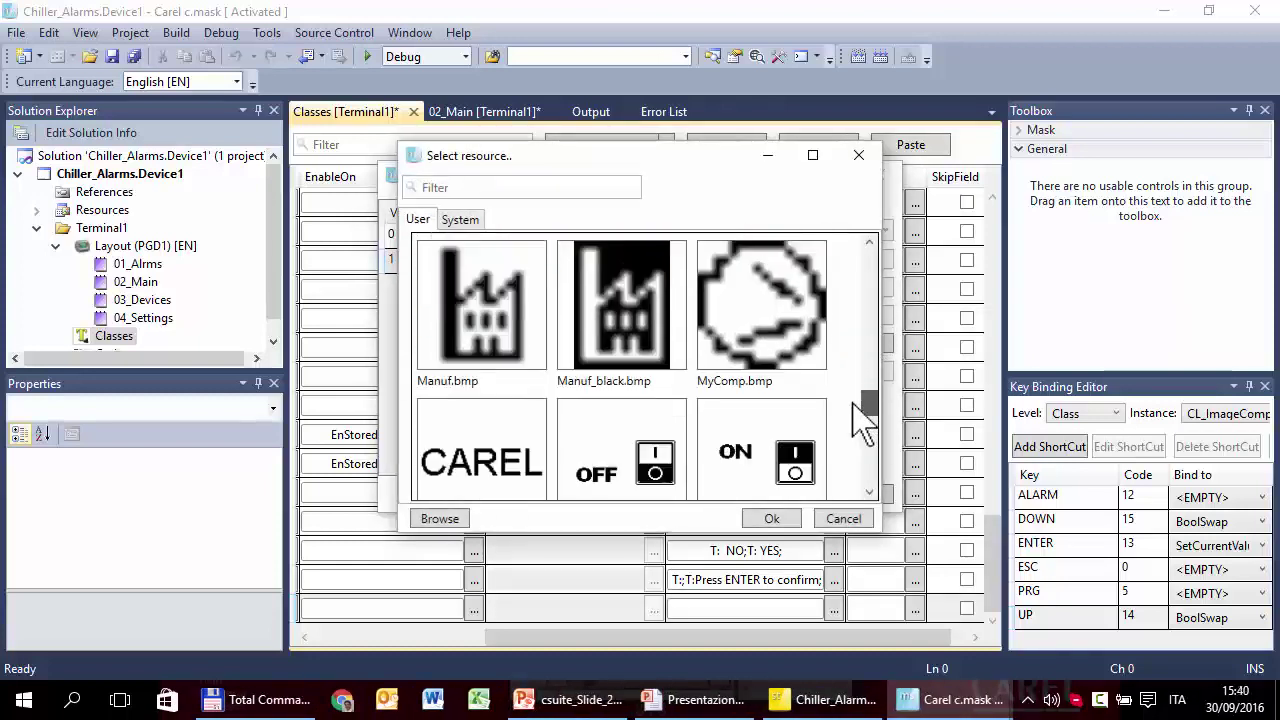
click(770, 519)
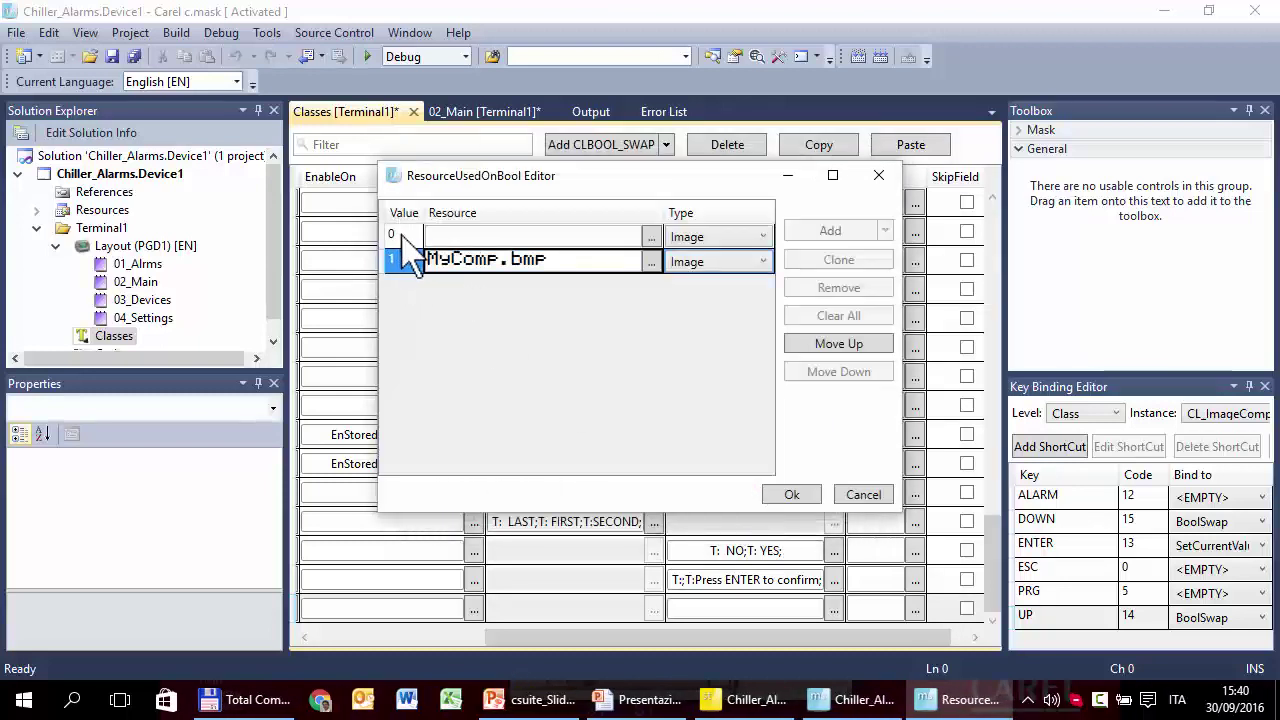
Assign the system image Empty_16x16.bmp to value 0 and accept CL_ImageComp's resource settings
click(651, 237)
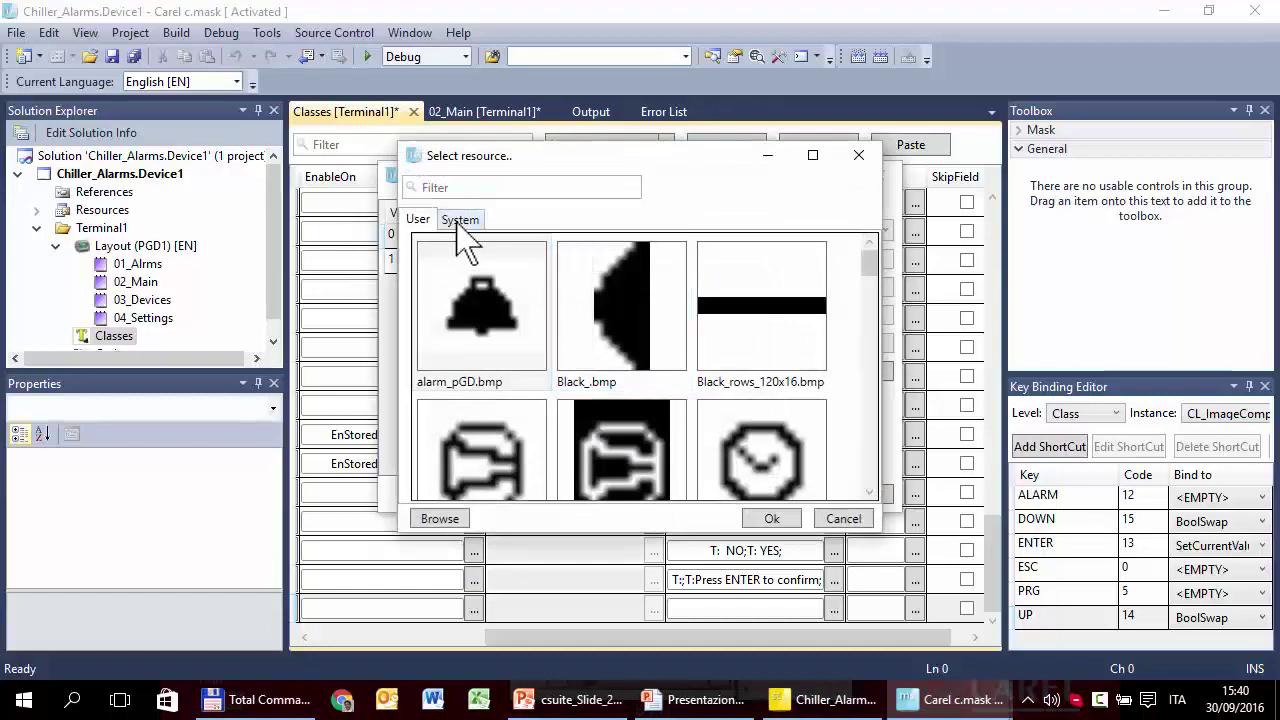
click(460, 222)
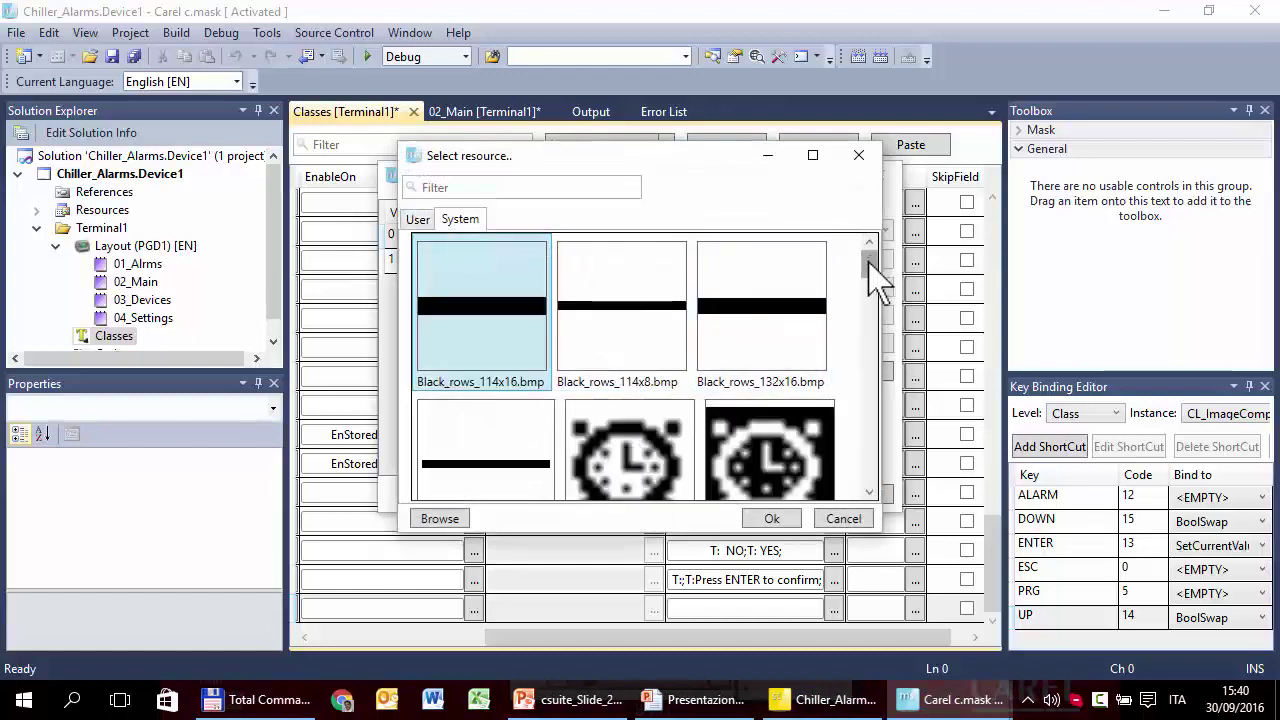
drag(869, 268, 874, 329)
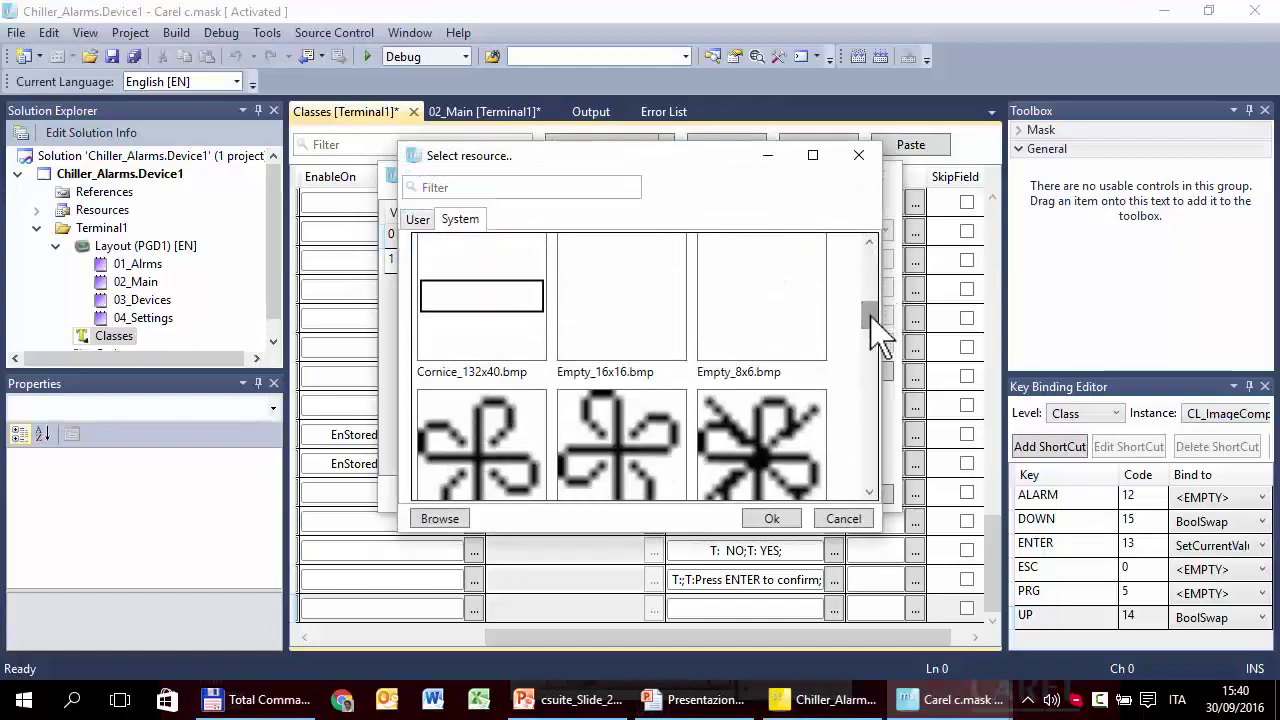
click(600, 345)
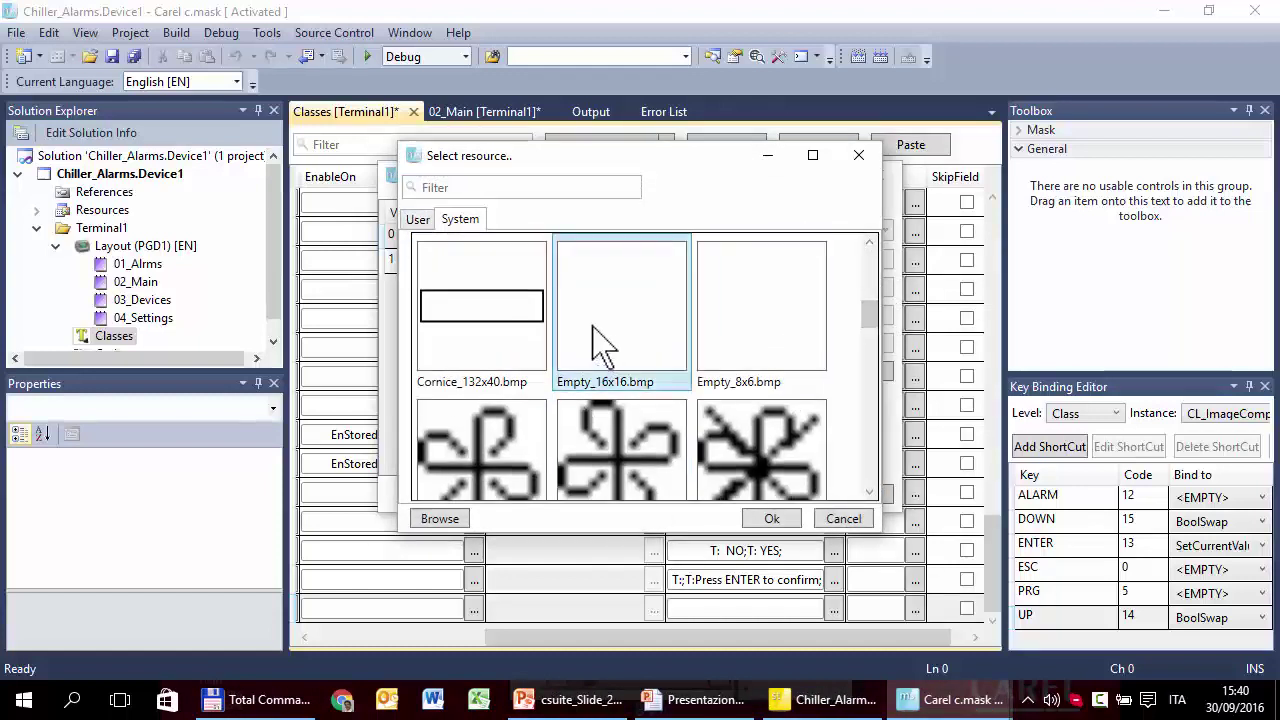
click(768, 520)
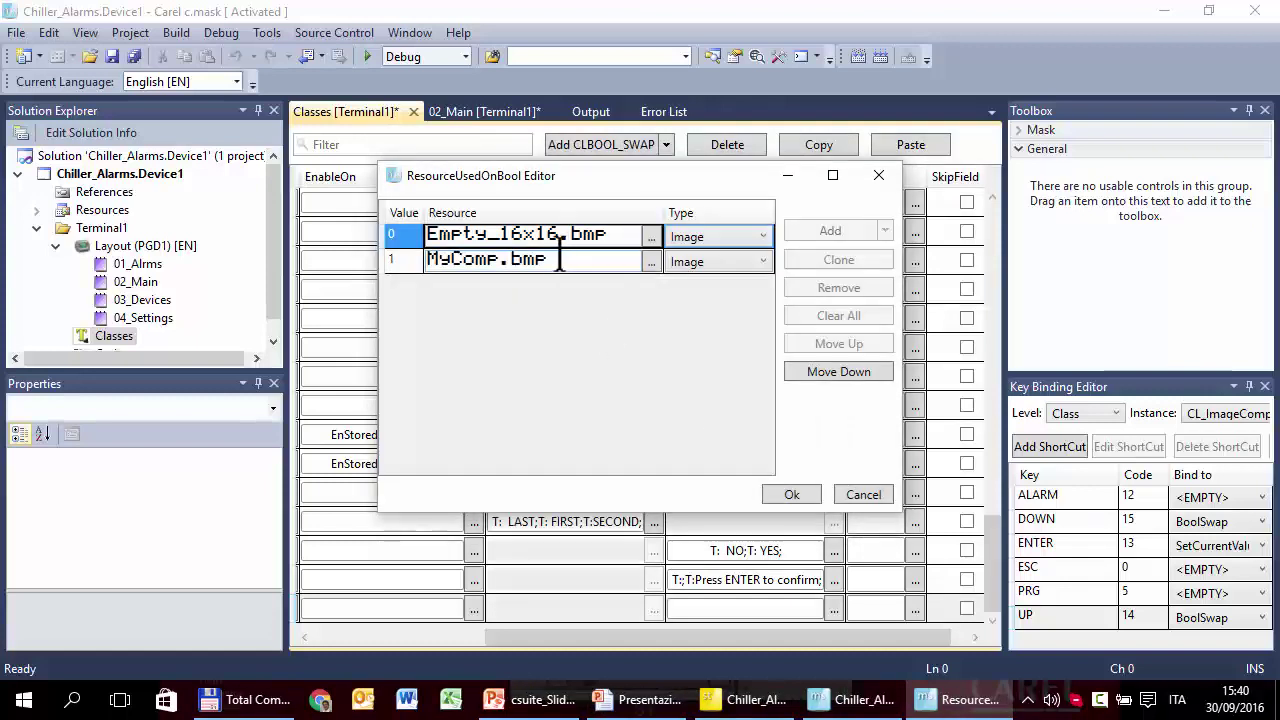
click(783, 494)
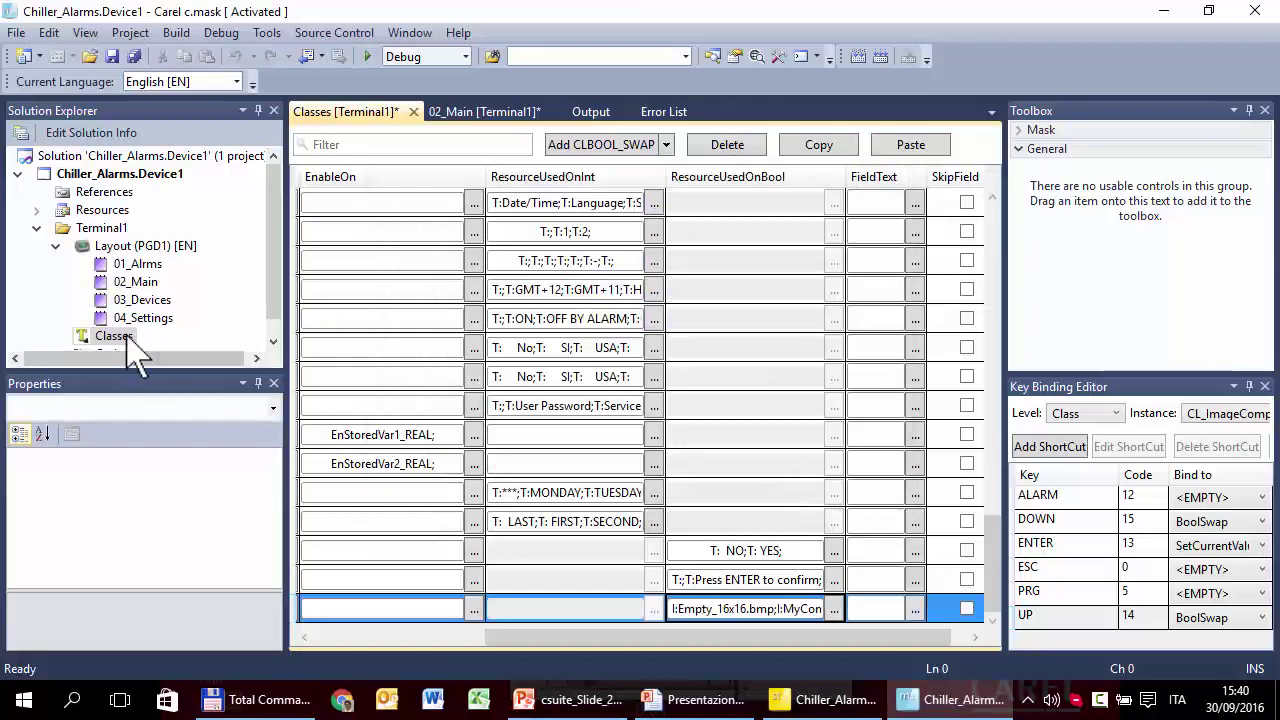
Assign the user class CL_ImageComp to the Comp1 variable on the Main mask of 02_Main
double_click(150, 285)
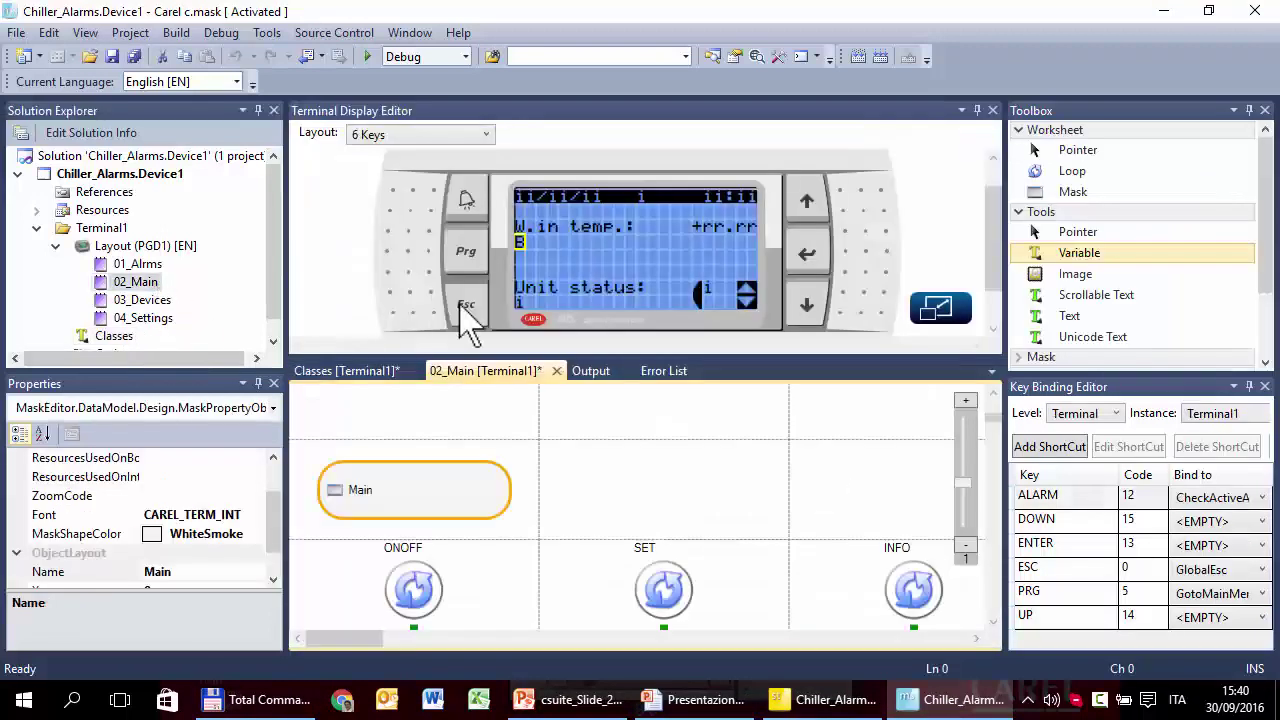
click(519, 243)
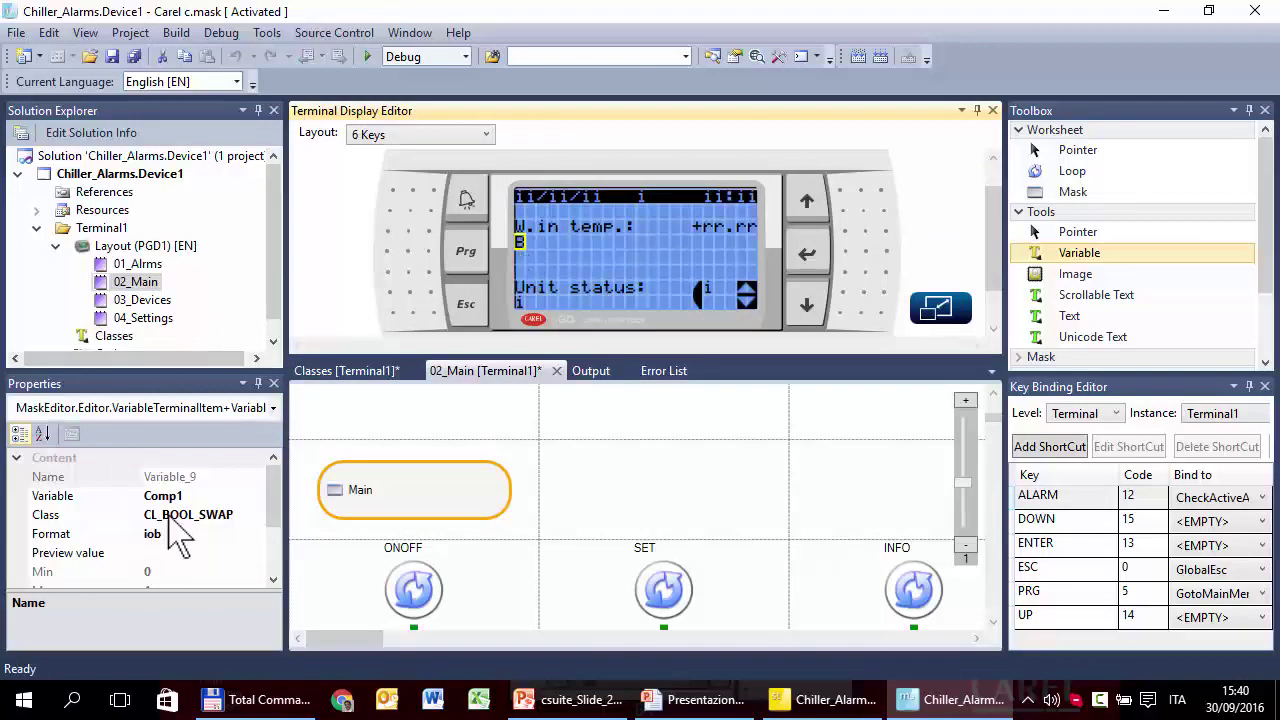
click(245, 514)
click(256, 515)
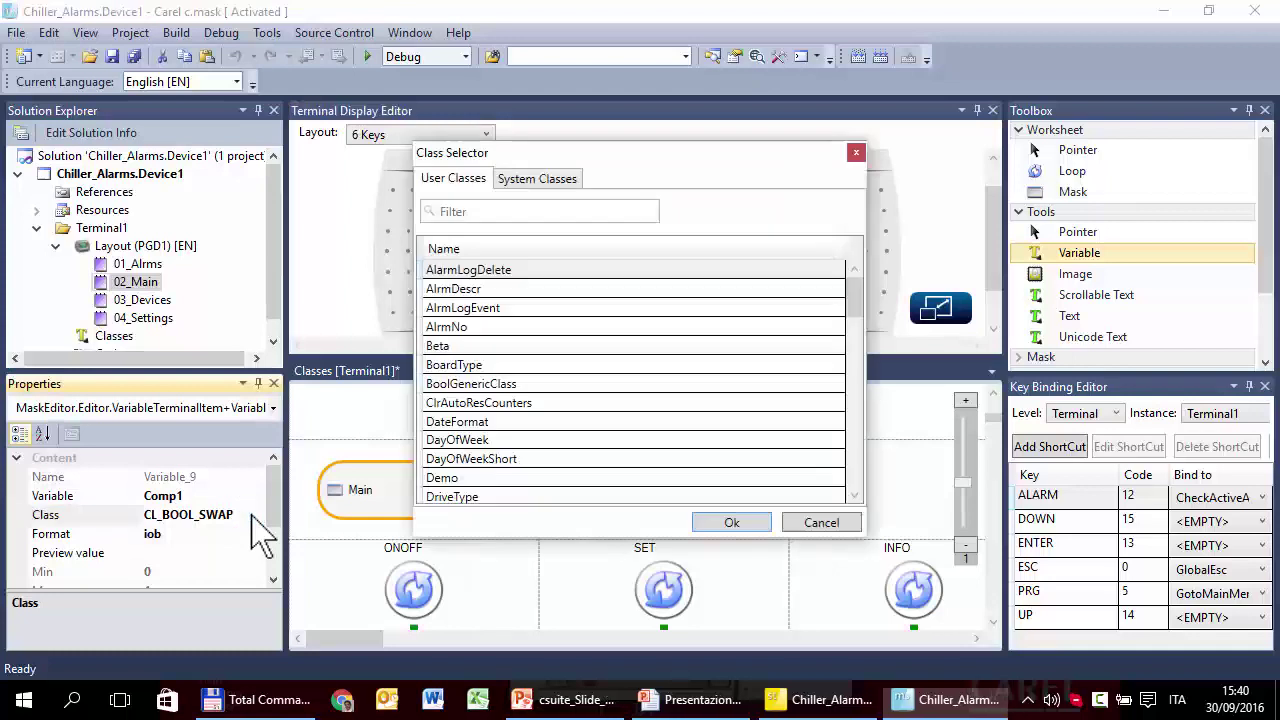
click(453, 212)
text(cl)
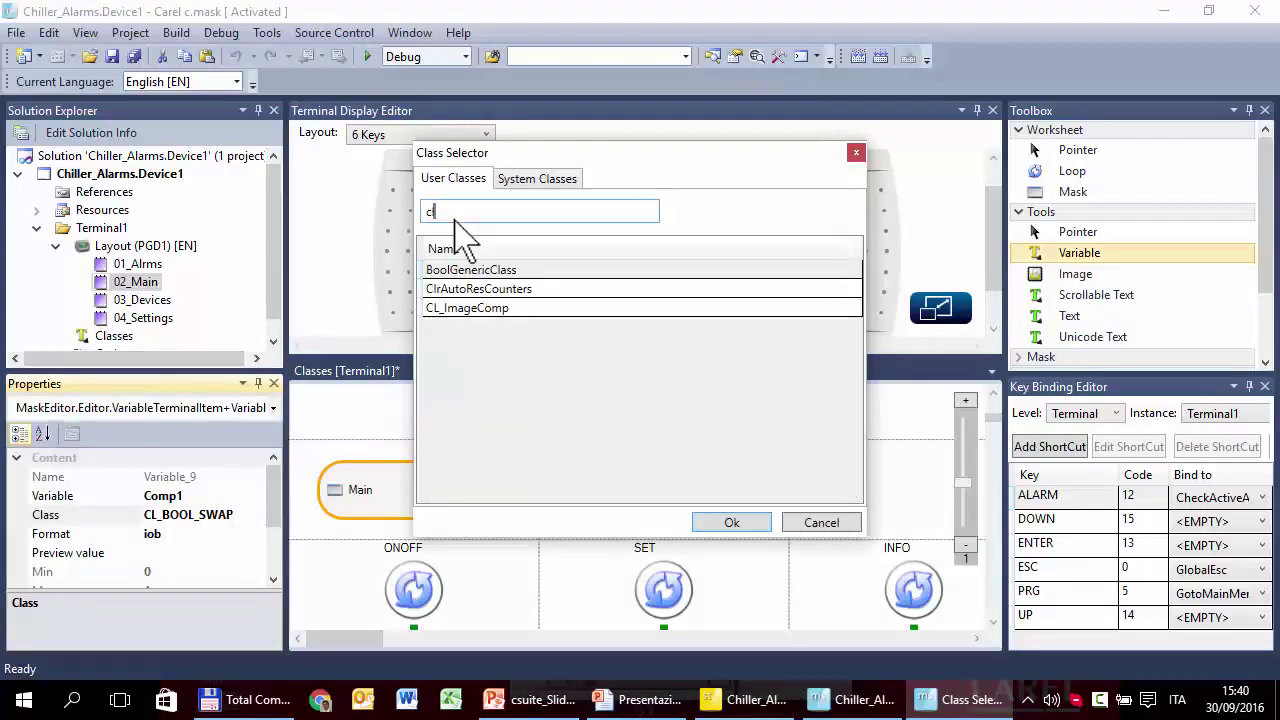
click(462, 310)
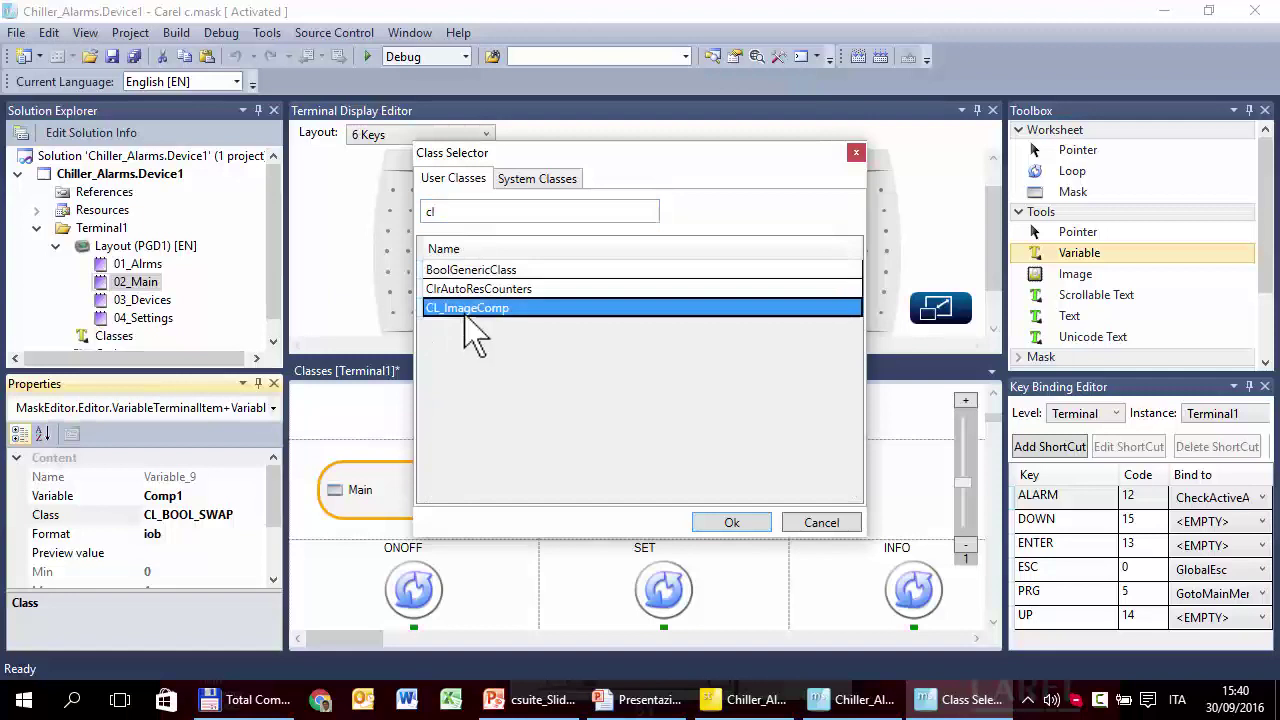
click(716, 524)
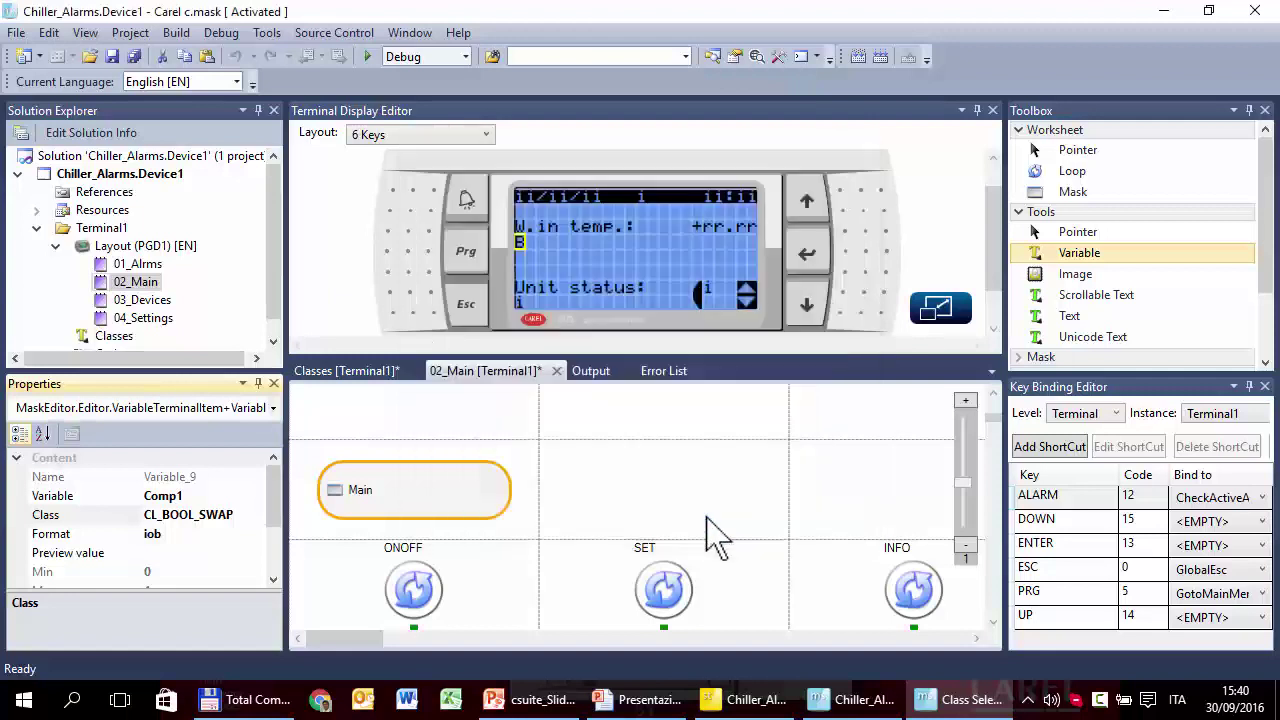
Preview the Comp1 variable's images with preview values 1 and 0, and clear the preview value
click(521, 244)
click(176, 553)
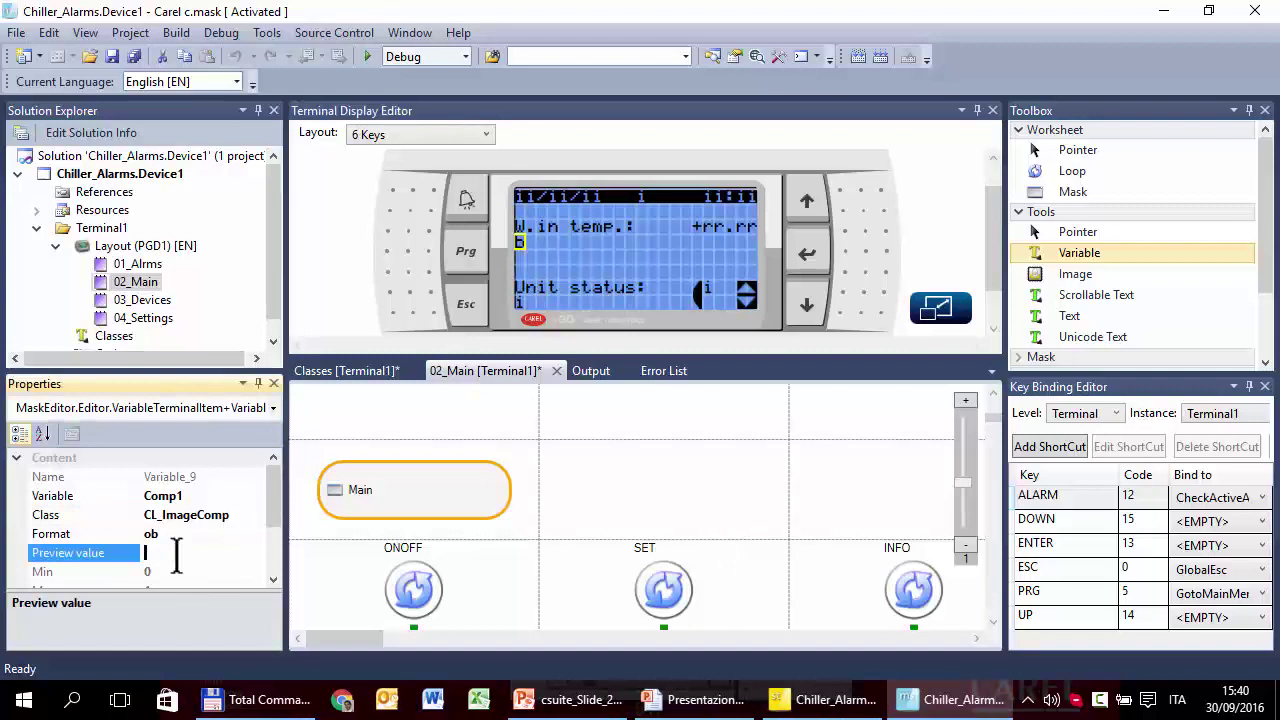
text(1)
key(Return)
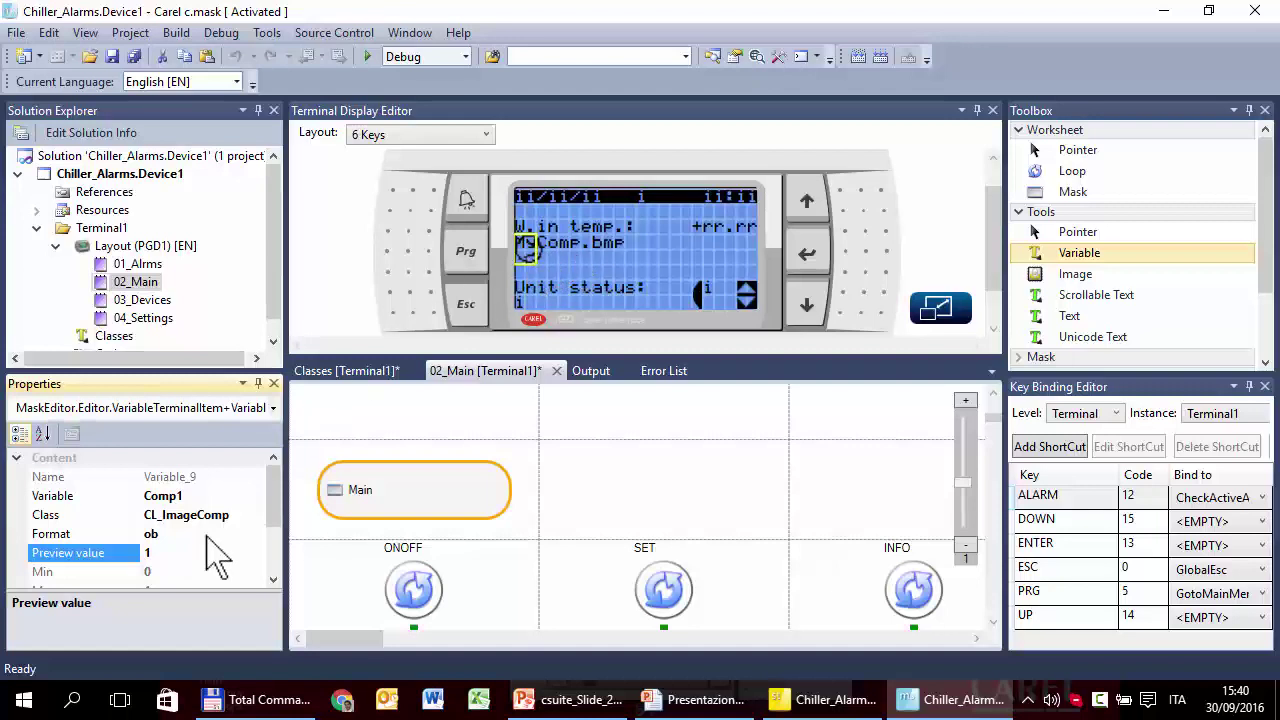
key(Return)
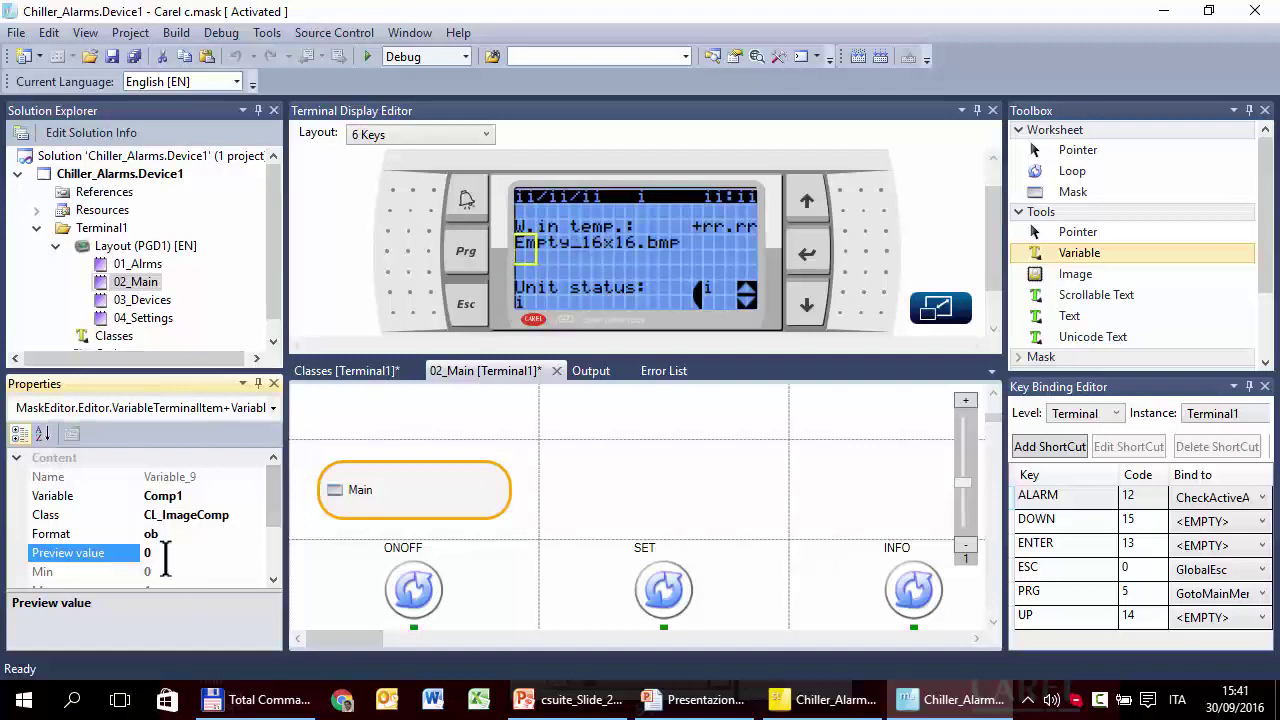
key(BackSpace)
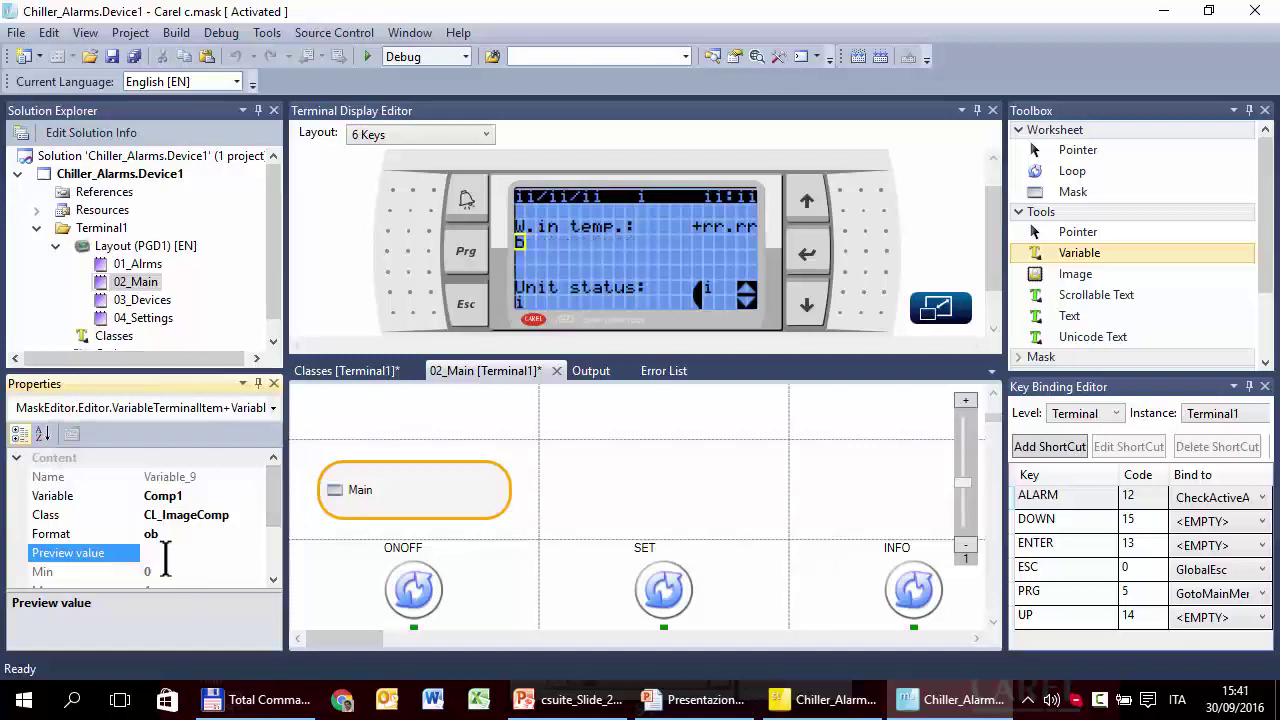
Make three copies of the Comp1 variable, evenly spaced along the same row under the W.in temp. line
click(519, 246)
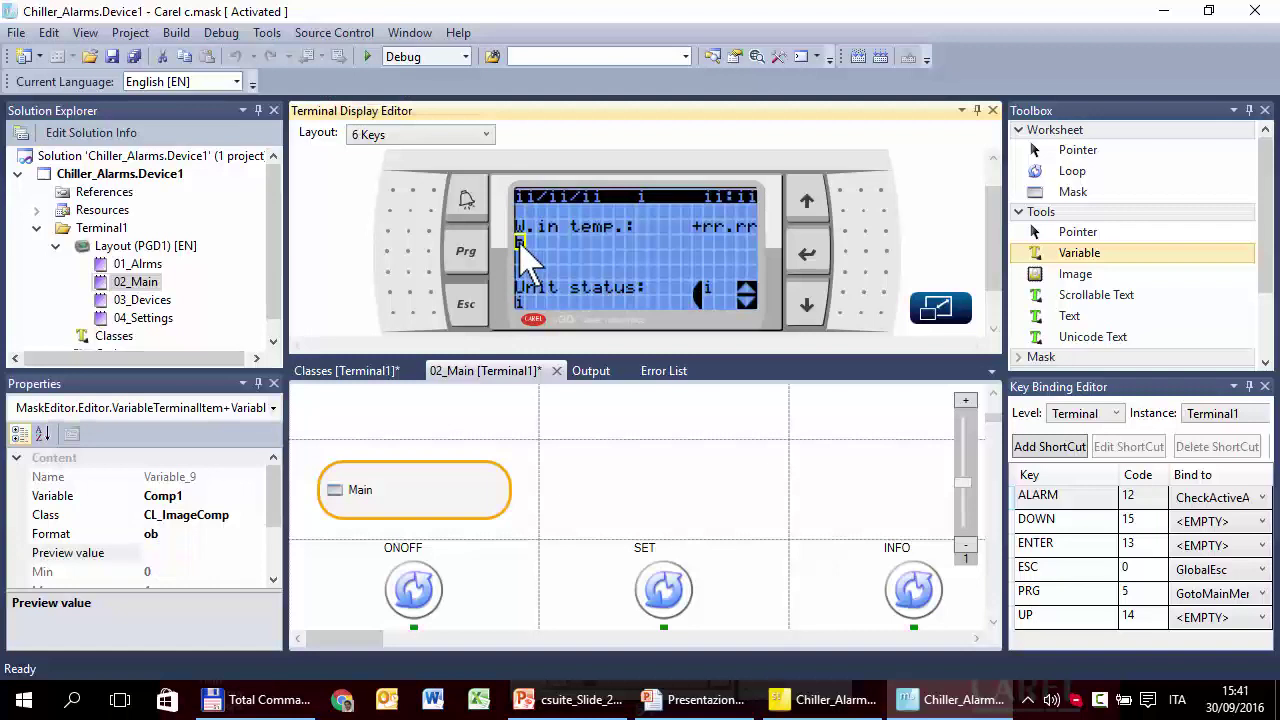
drag(519, 245, 620, 264)
click(519, 262)
Link the three copied fields, in row order, to the variables Comp2, Comp3 and Comp4
click(553, 246)
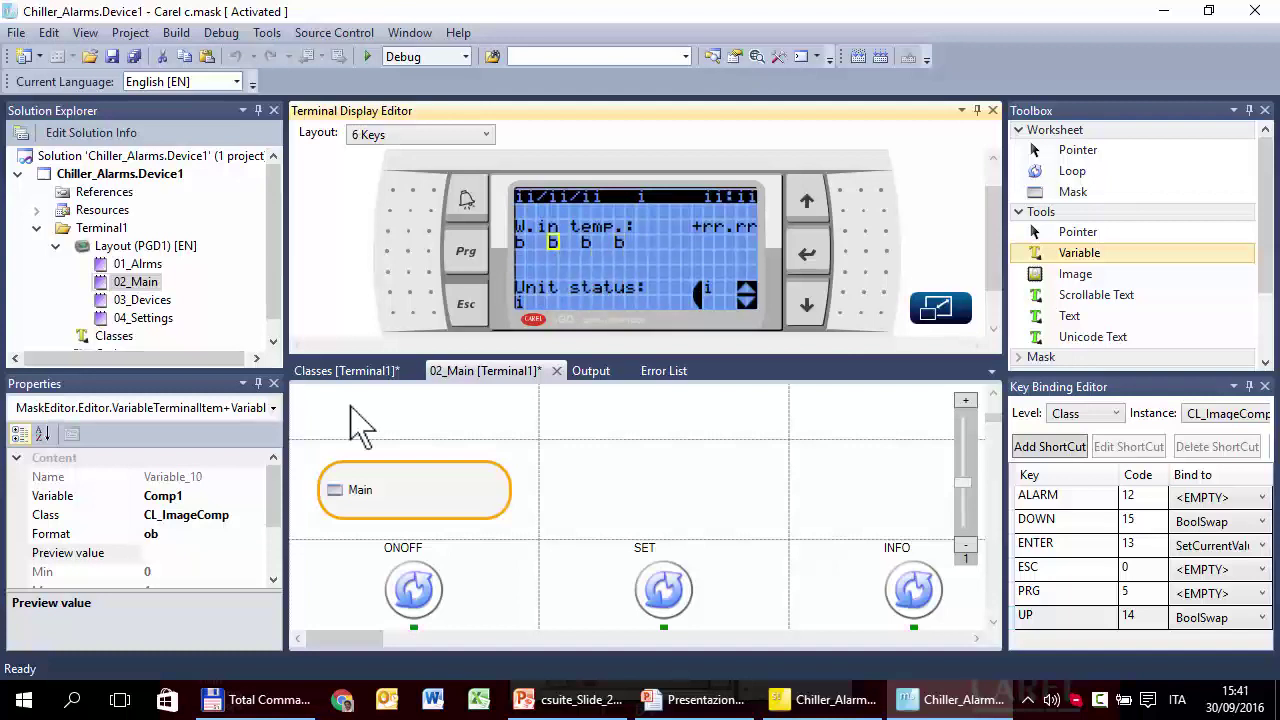
click(241, 495)
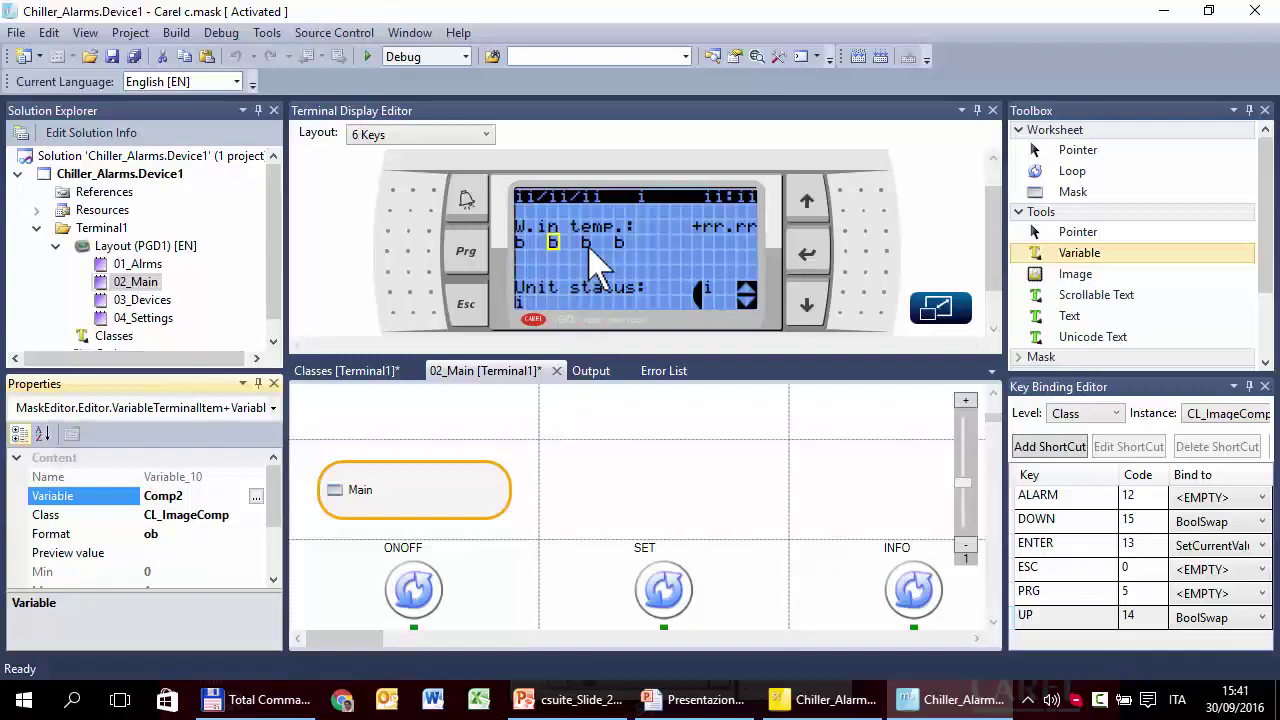
click(588, 246)
click(240, 497)
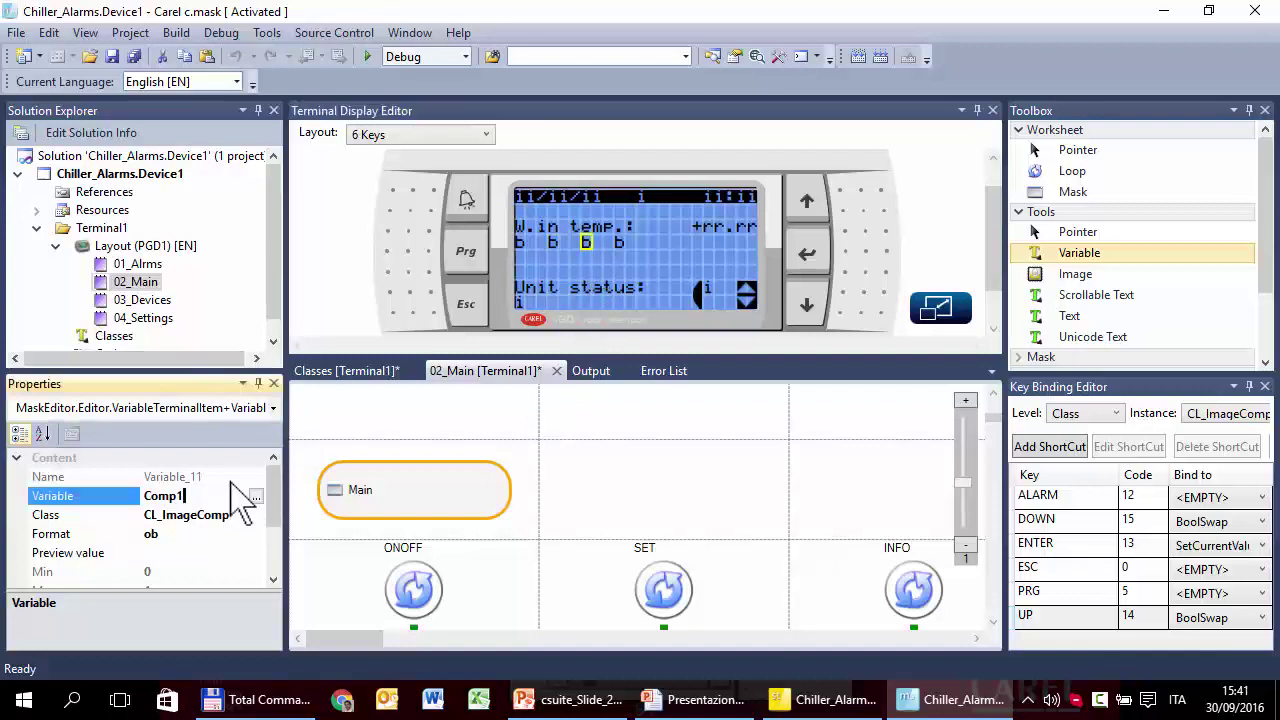
click(620, 243)
click(218, 495)
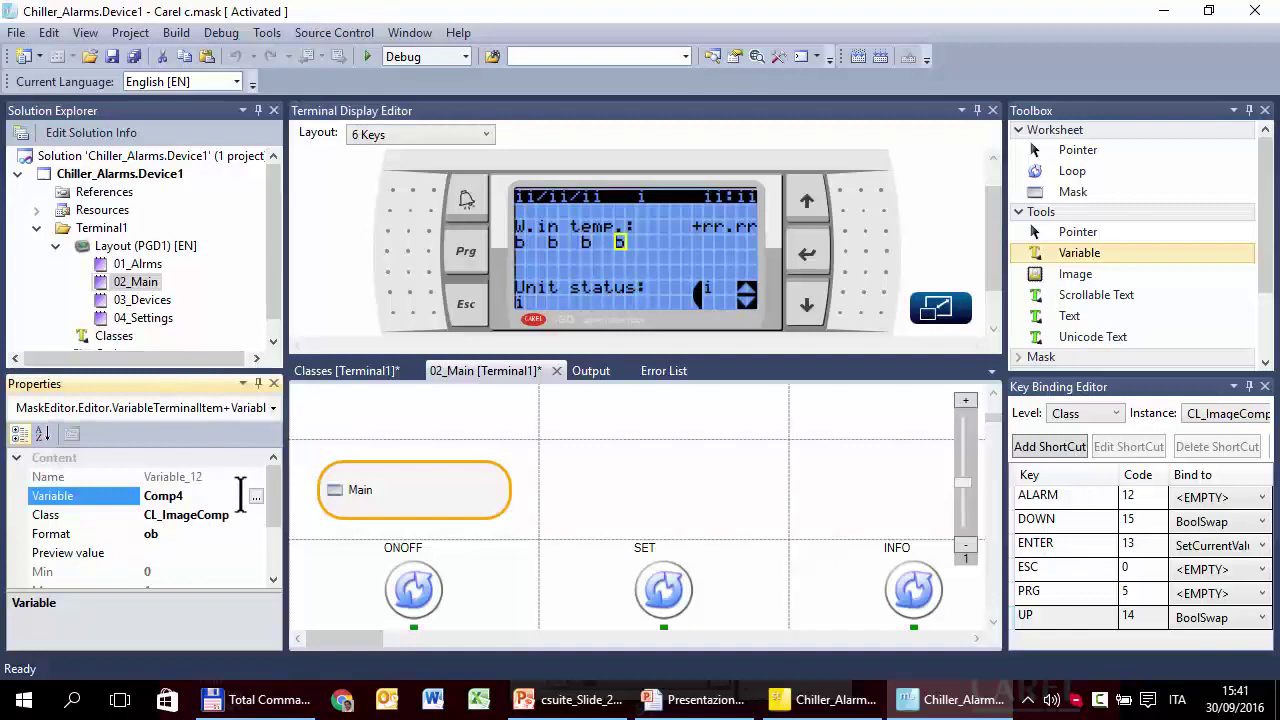
Start the mask simulation, set UnitStatus to 1 and enable En_Comp1 through En_Comp4 among the watched variables
click(367, 56)
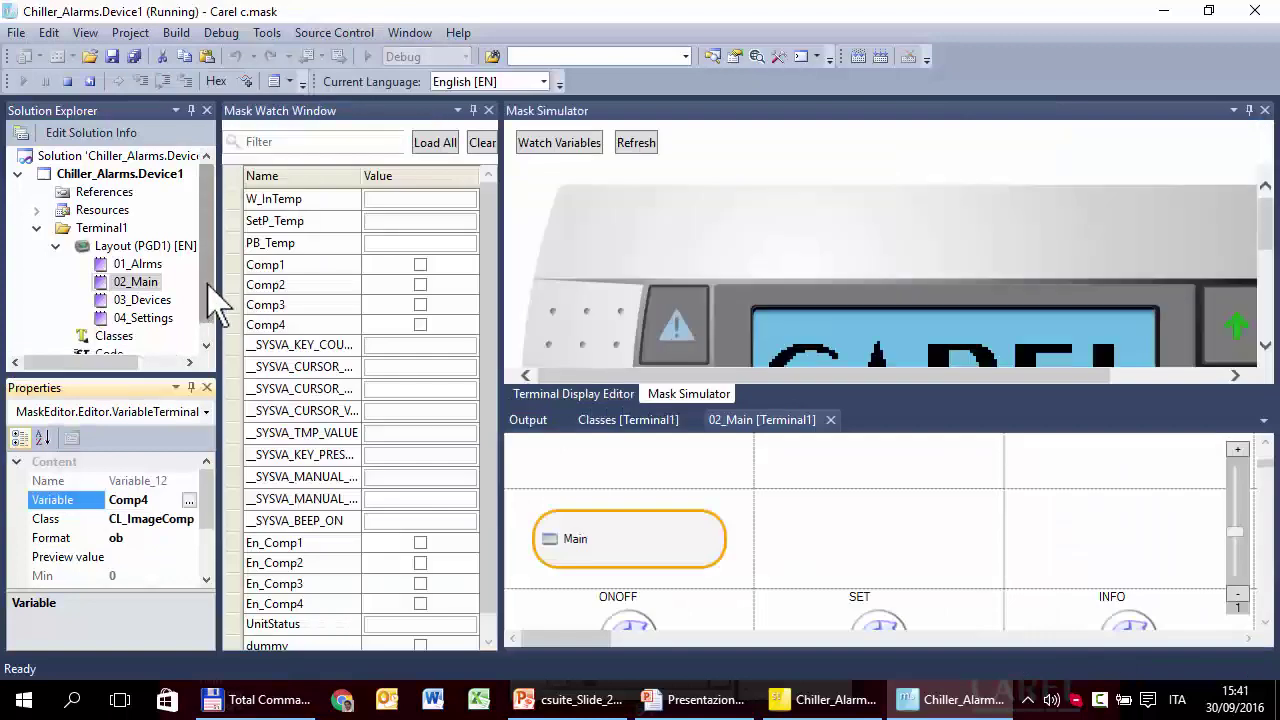
click(463, 394)
scroll(440, 520, down, 1)
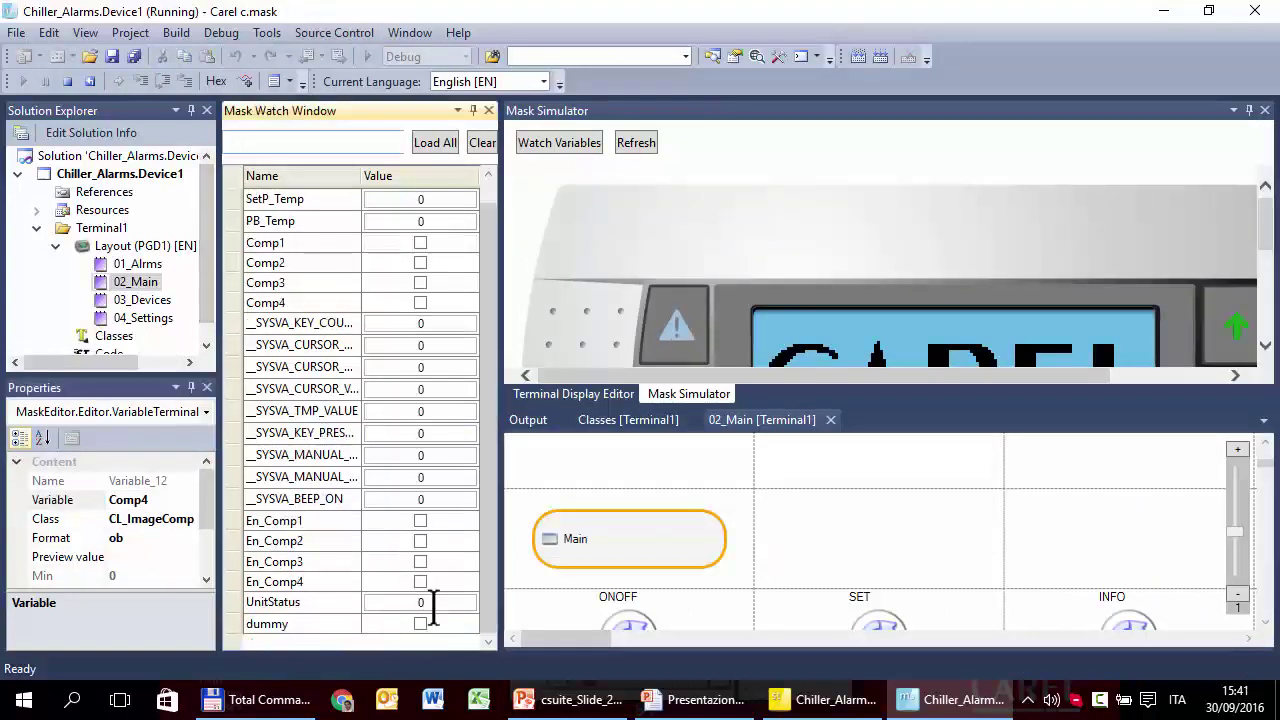
click(398, 602)
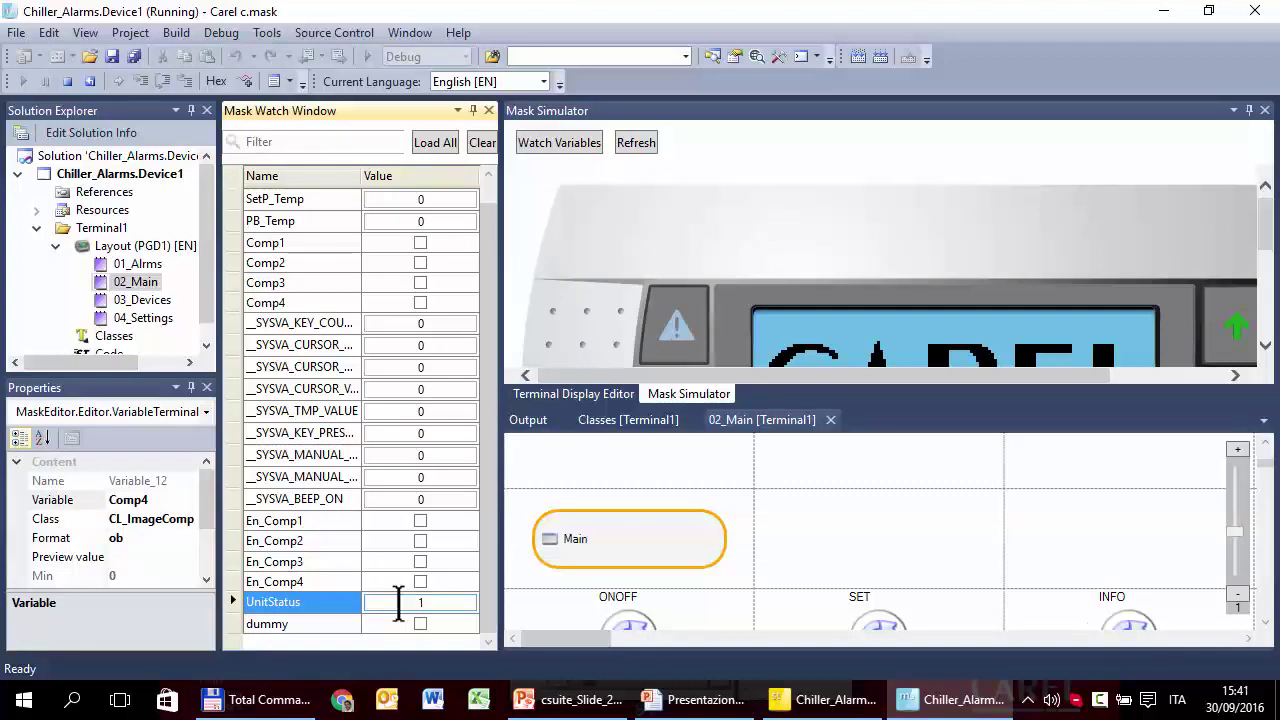
click(420, 581)
click(420, 561)
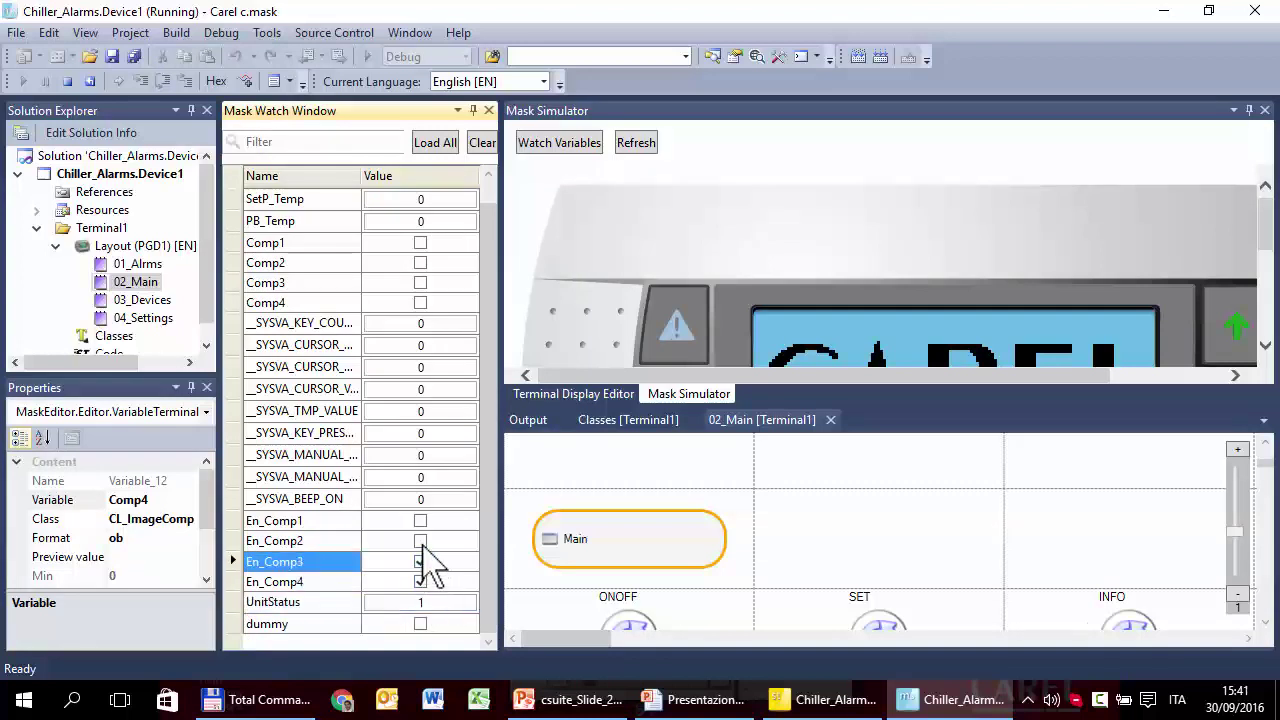
click(420, 541)
click(420, 521)
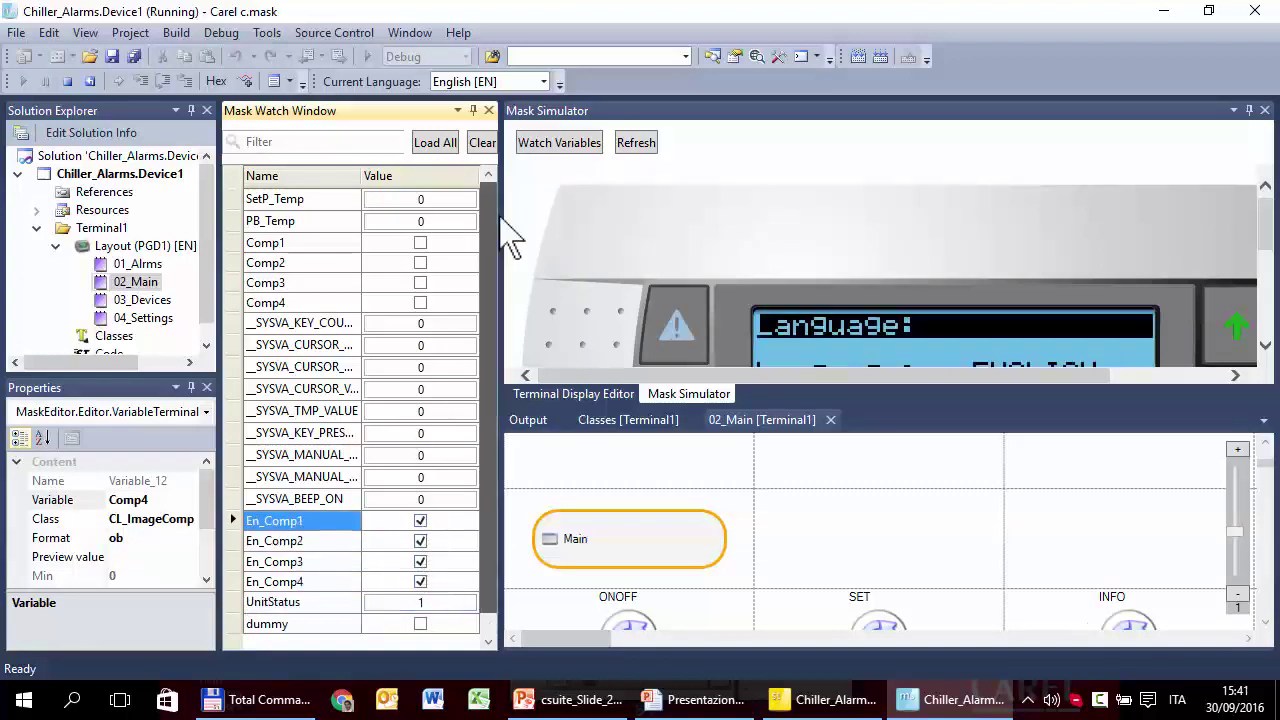
Set the watched variables SetP_Temp to 12, PB_Temp to 4 and W_InTemp to 16
scroll(418, 230, up, 1)
click(395, 221)
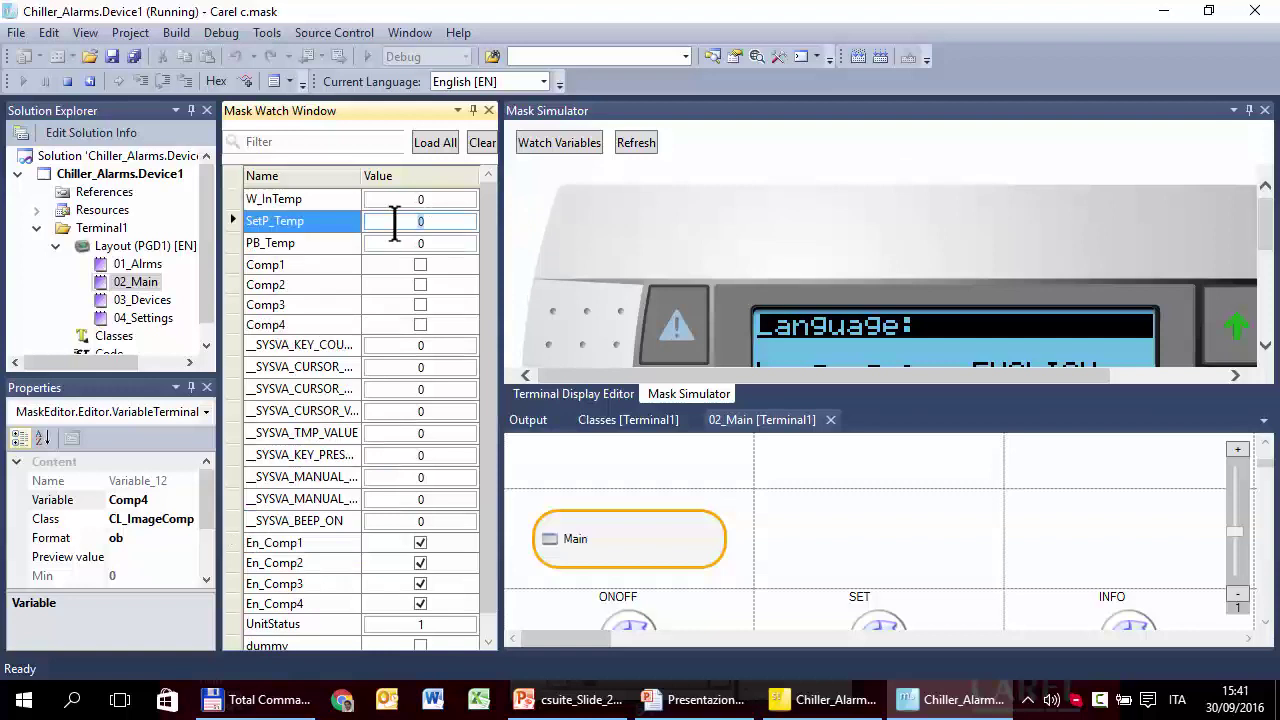
click(394, 243)
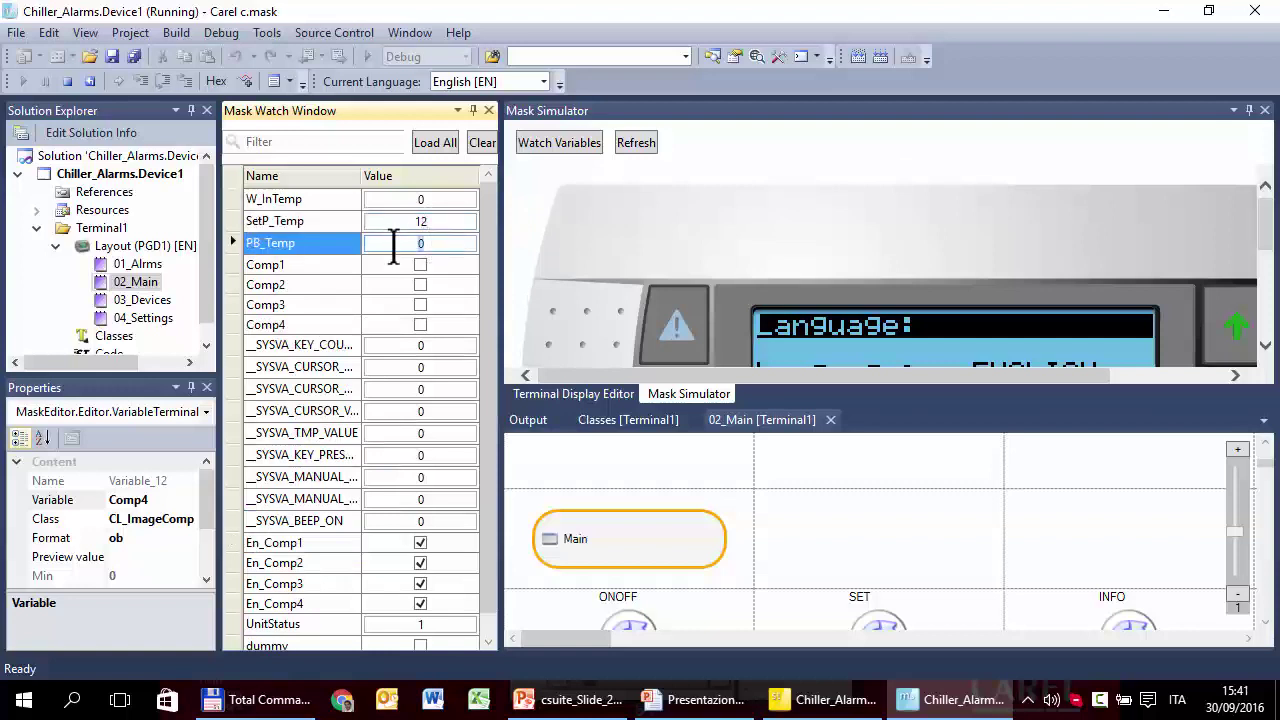
text(4)
click(405, 199)
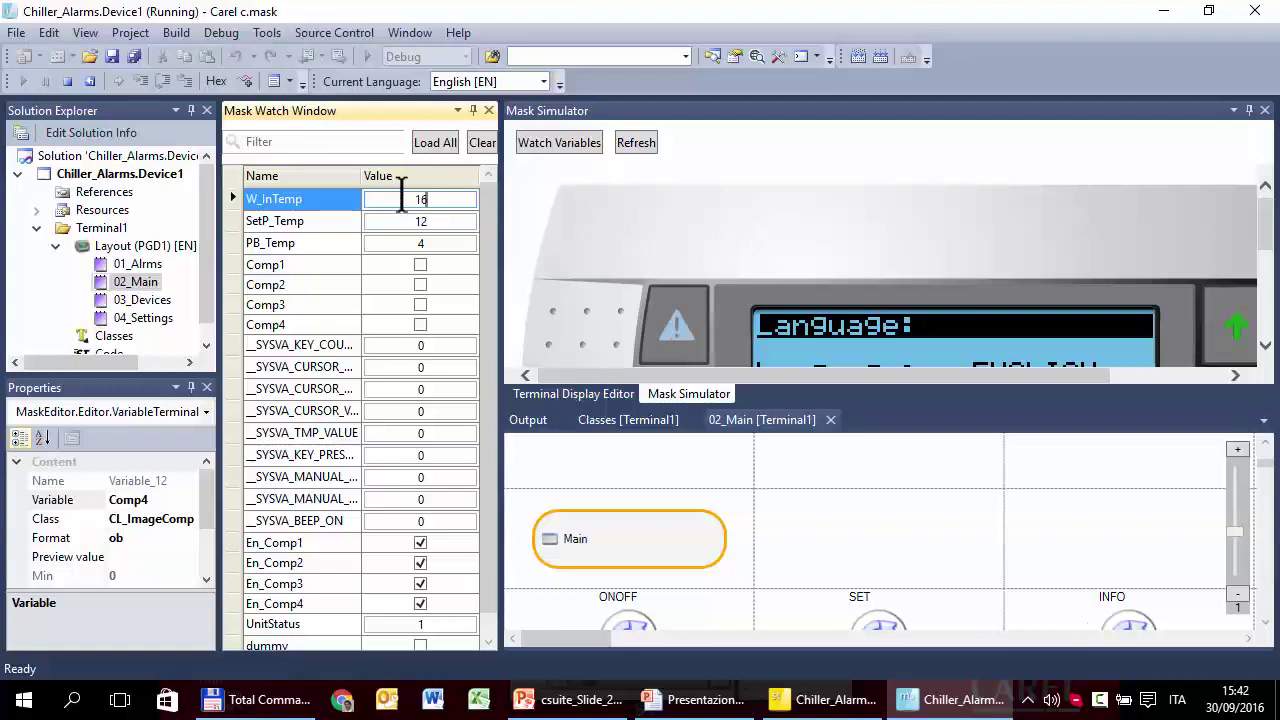
click(449, 243)
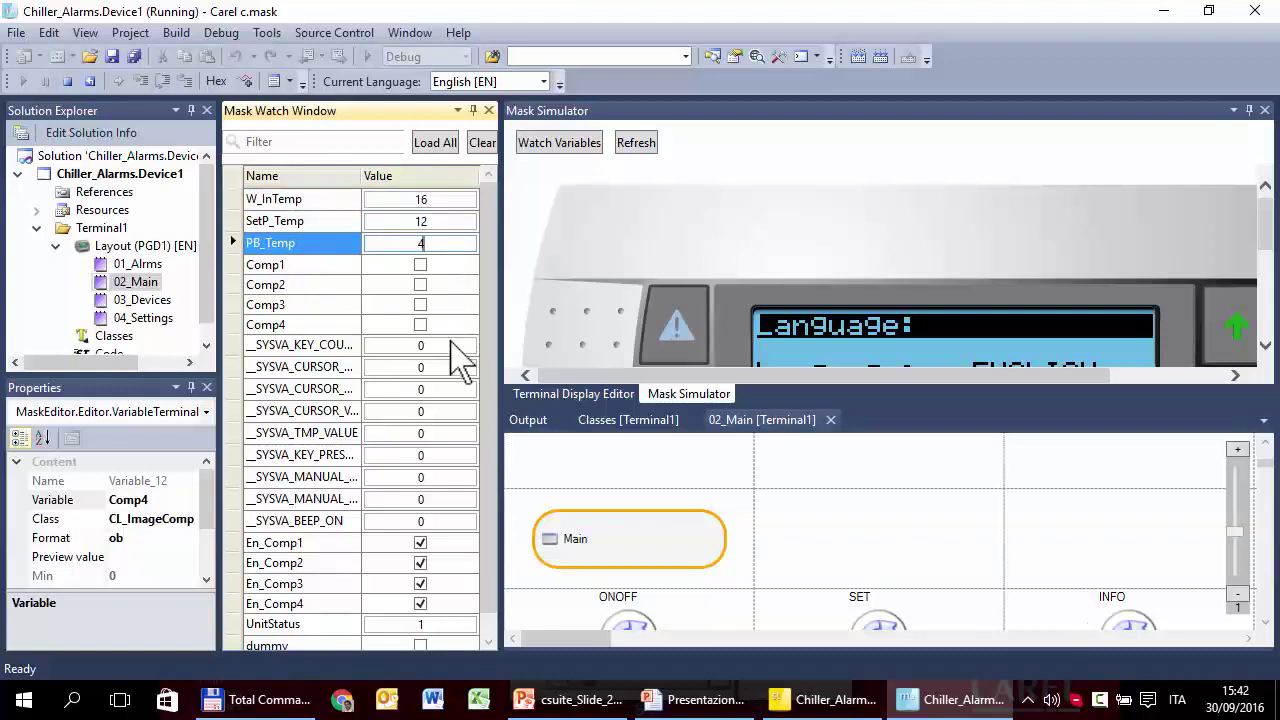
Confirm the language screen on the simulated terminal to reach the main mask
scroll(472, 492, down, 1)
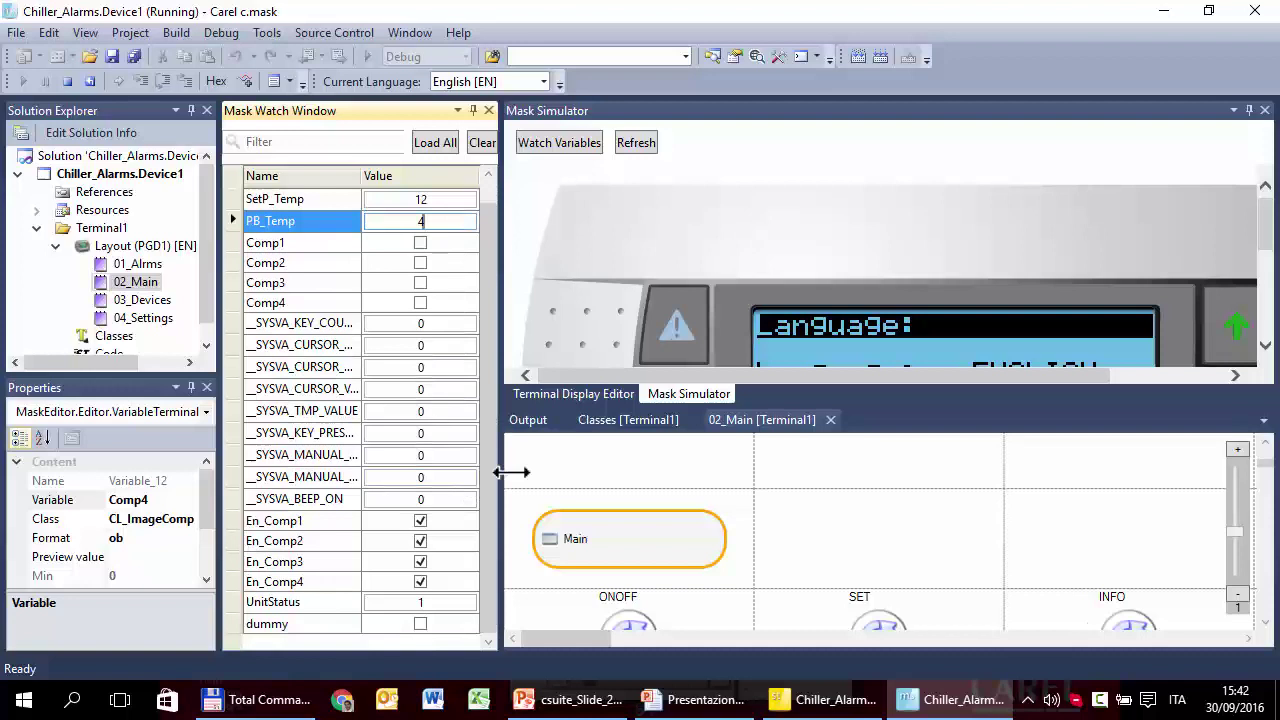
click(945, 362)
scroll(950, 360, down, 3)
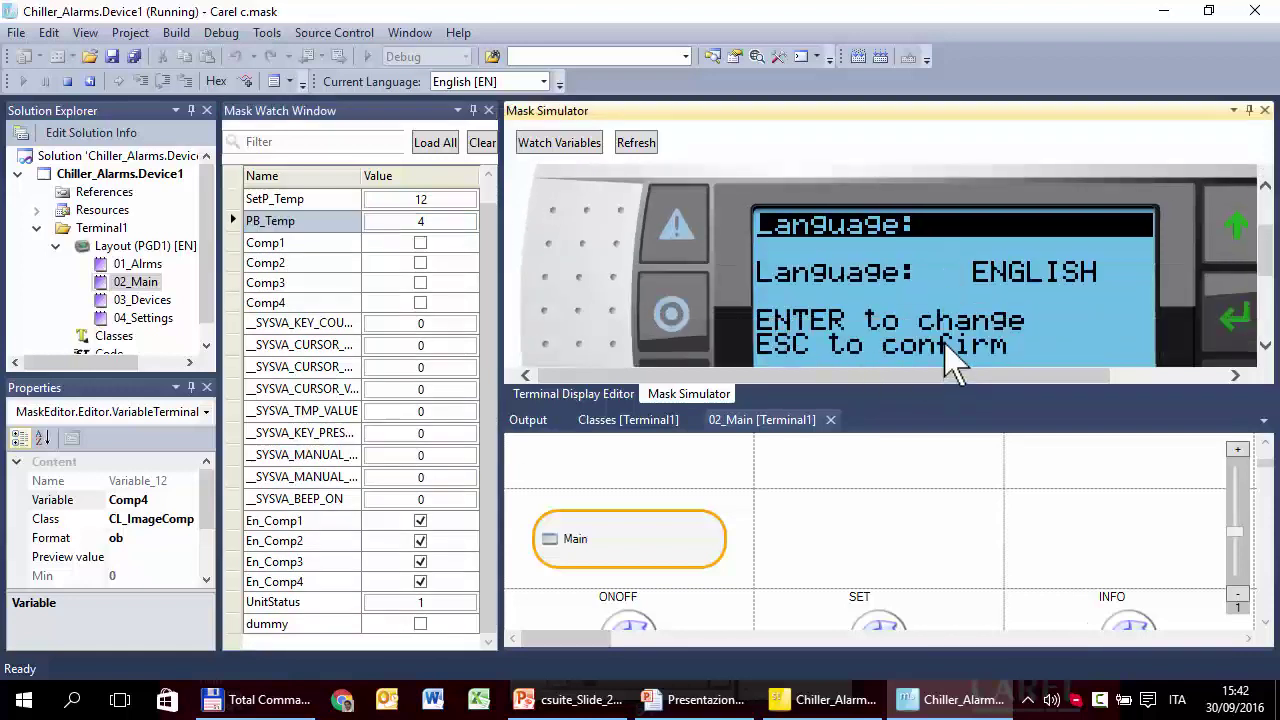
scroll(950, 360, down, 2)
scroll(950, 340, up, 1)
click(684, 350)
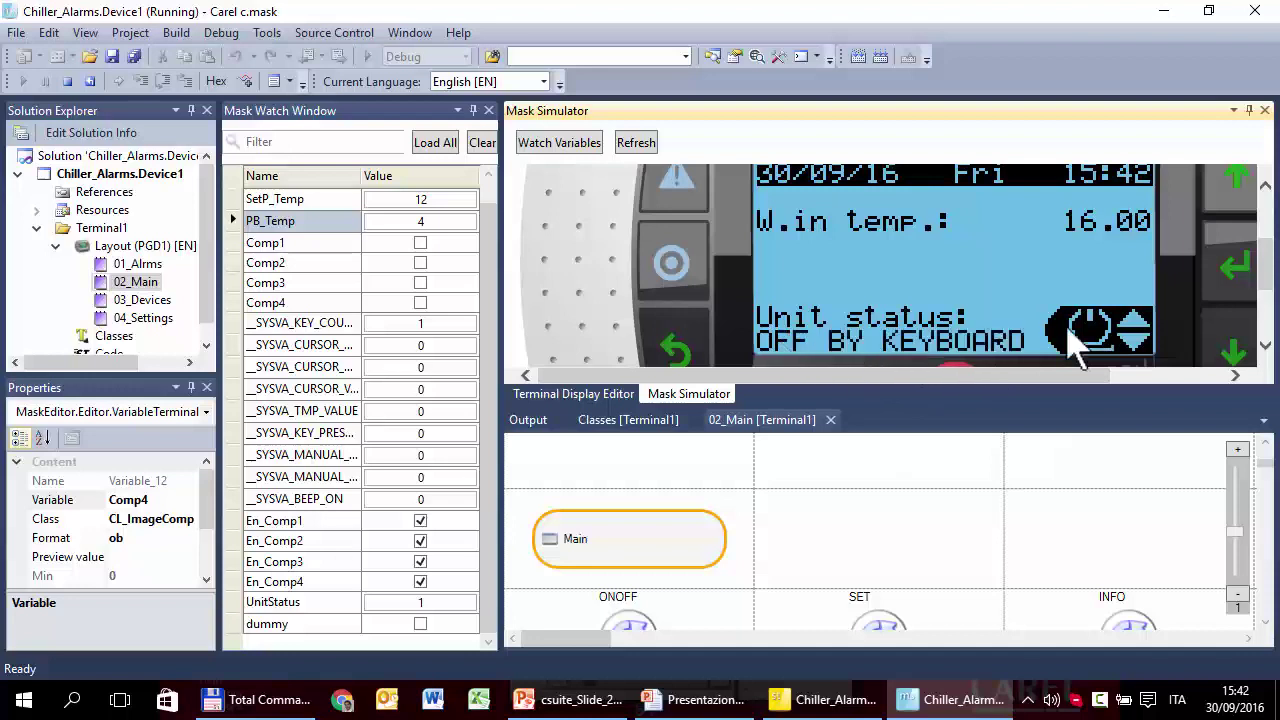
Switch the unit on in the simulated terminal's Unit On/Off mask and return to the main mask
click(1228, 272)
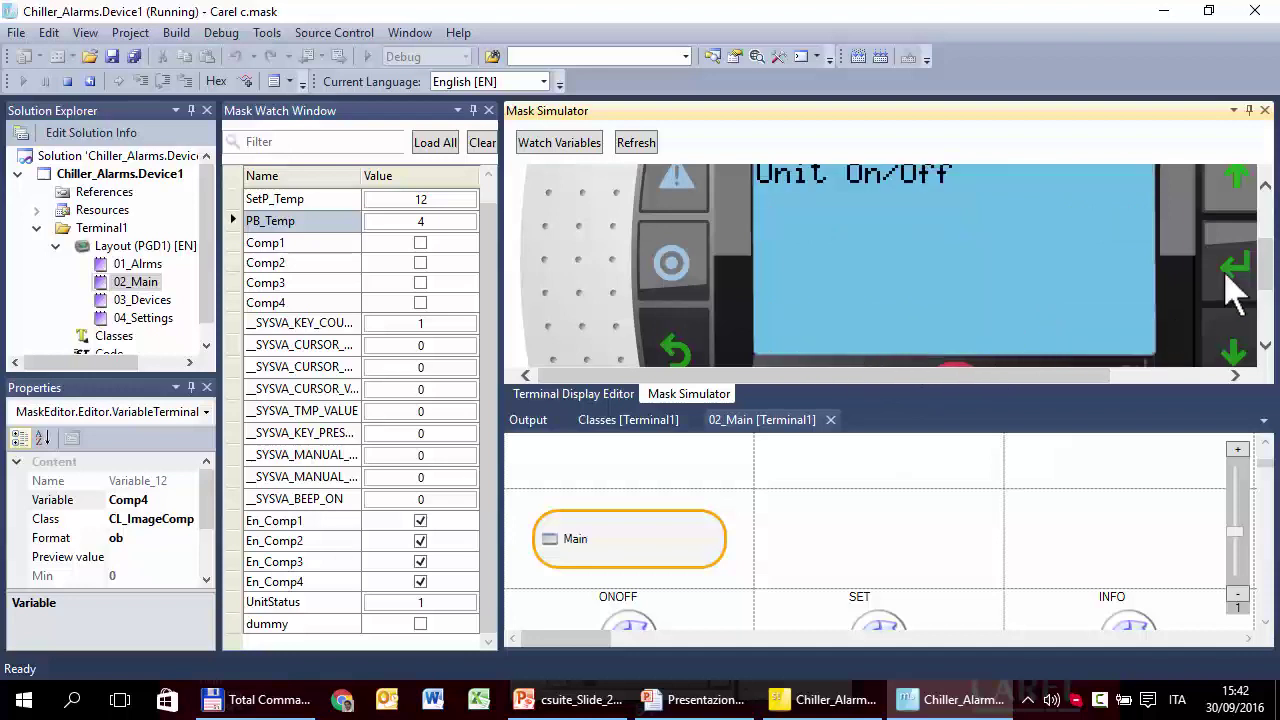
click(1238, 205)
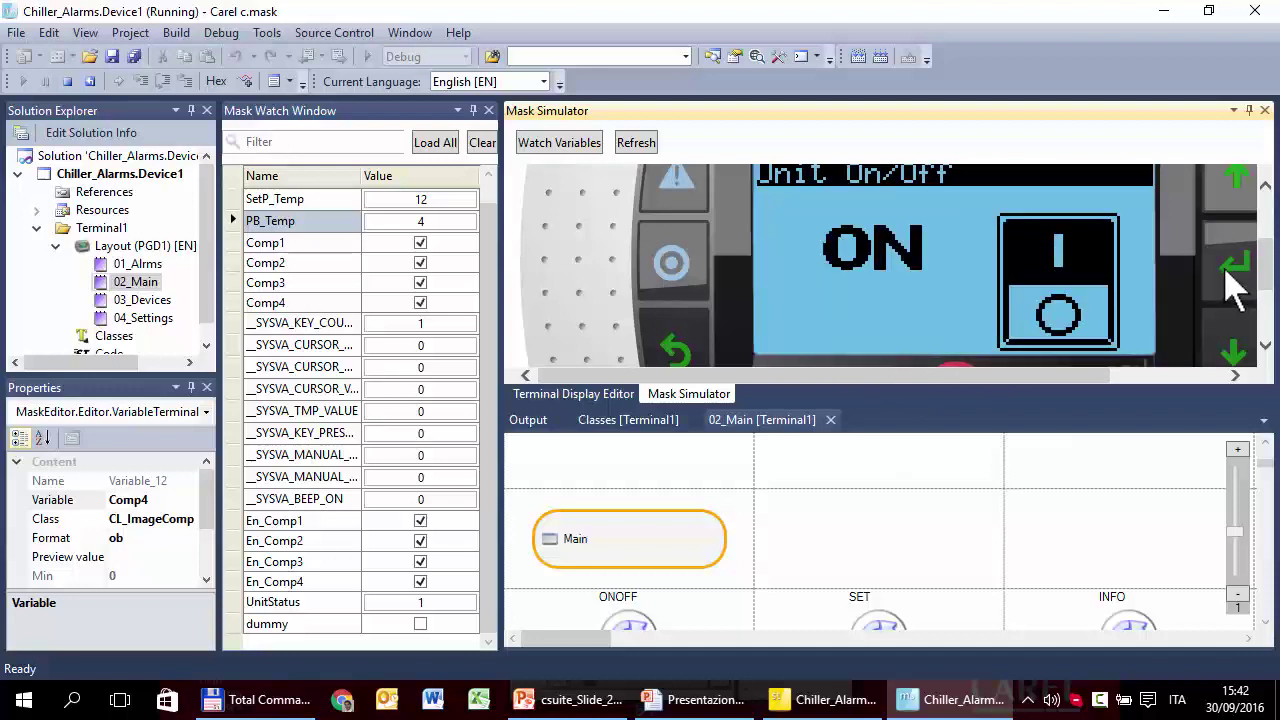
click(704, 353)
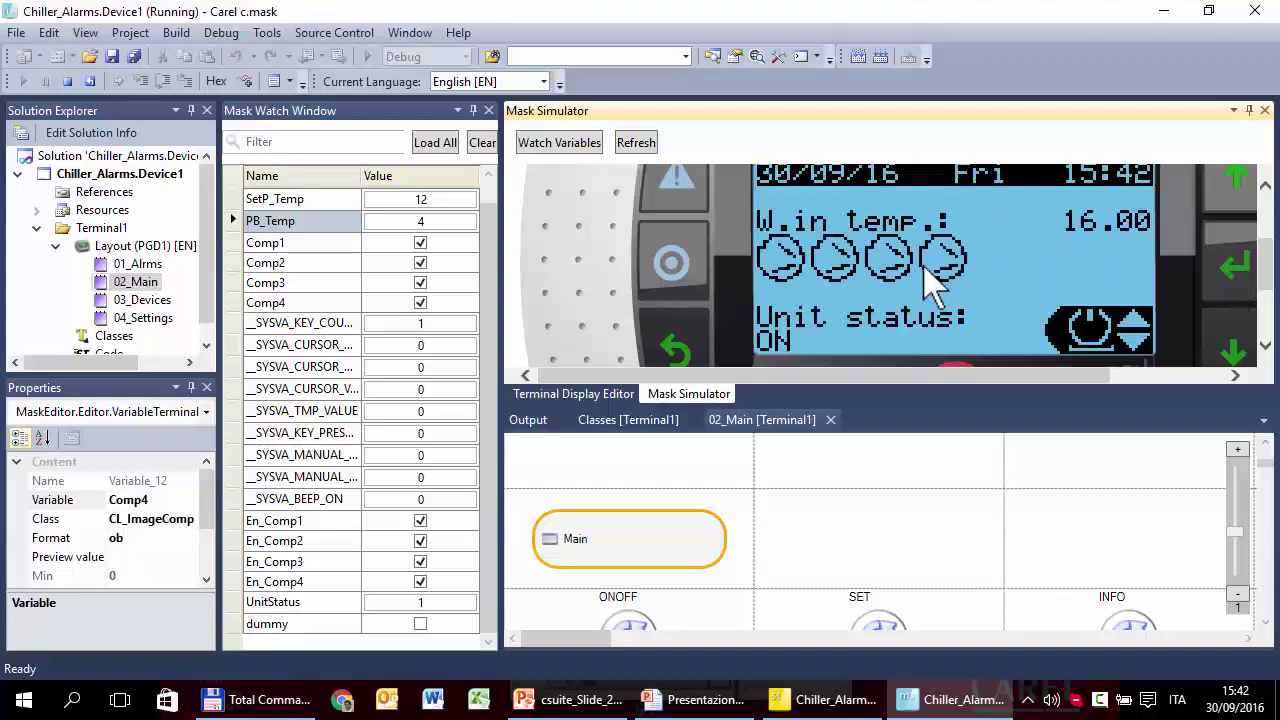
Disable En_Comp4, En_Comp3, En_Comp2 and En_Comp1 one after another among the watched variables to test the compressor images
click(420, 582)
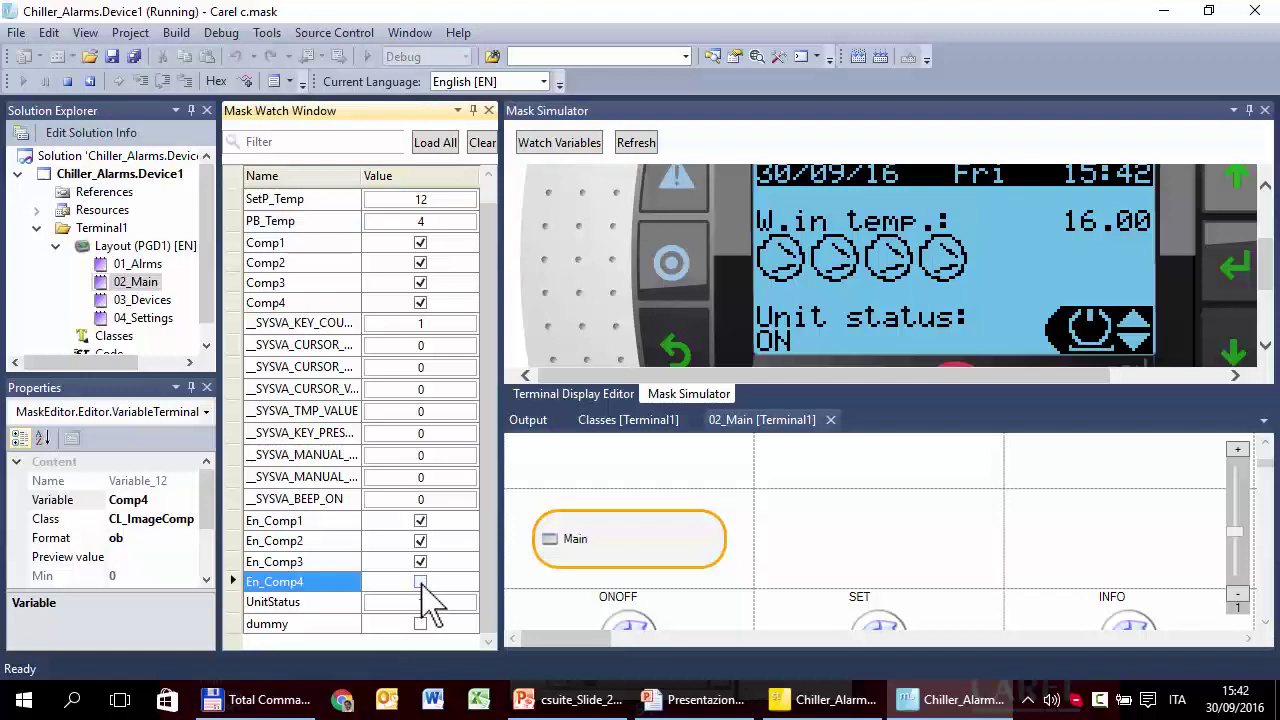
click(420, 562)
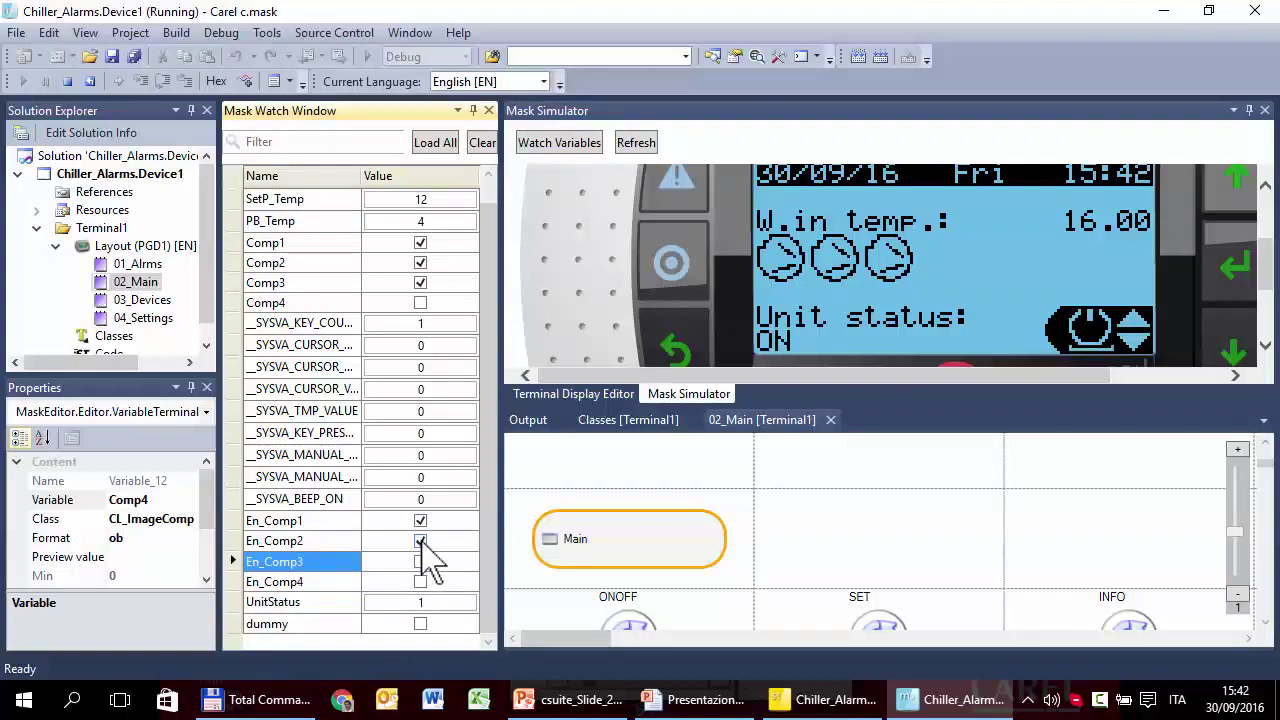
click(420, 541)
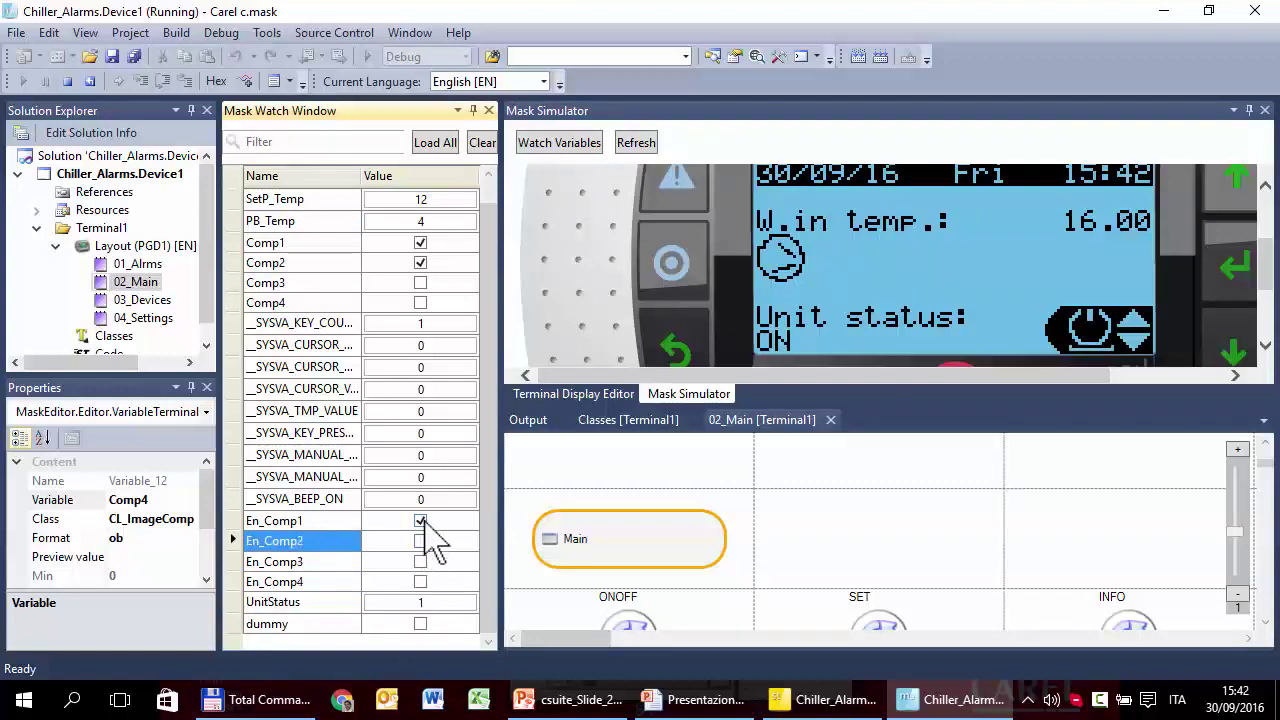
click(421, 521)
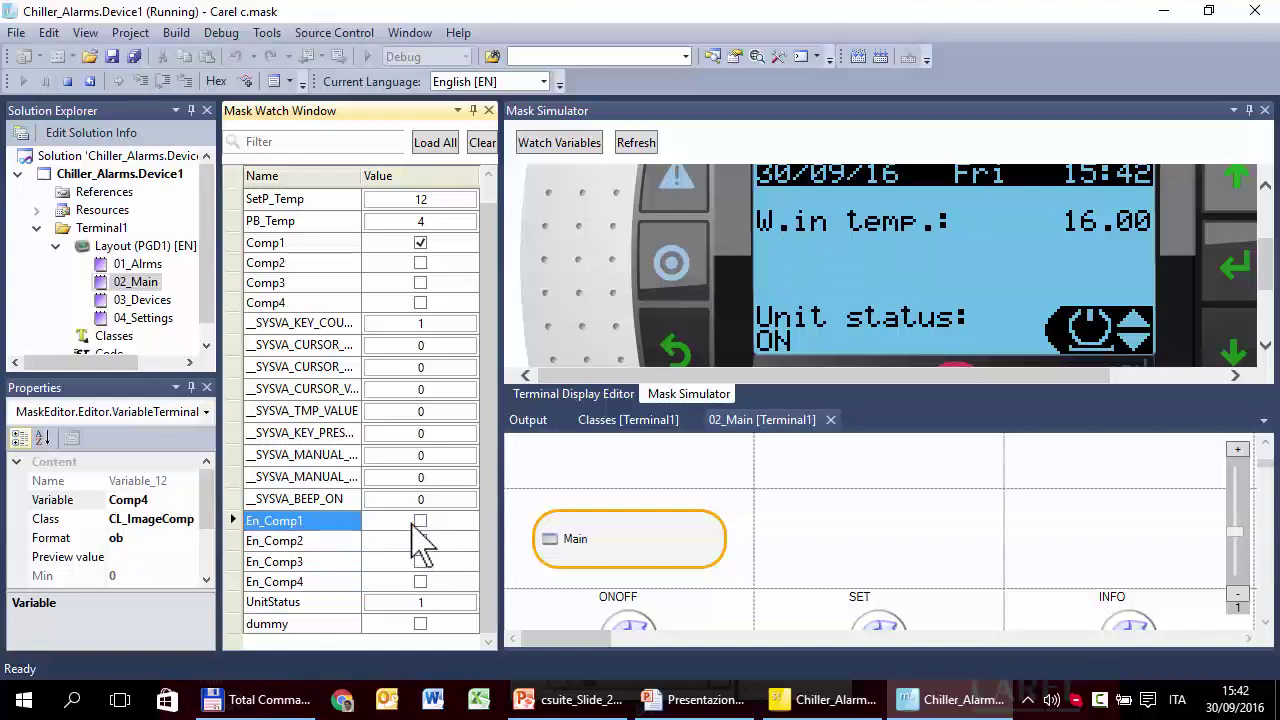
Enable En_Comp1 through En_Comp4 again, one after another, among the watched variables
click(420, 521)
click(420, 541)
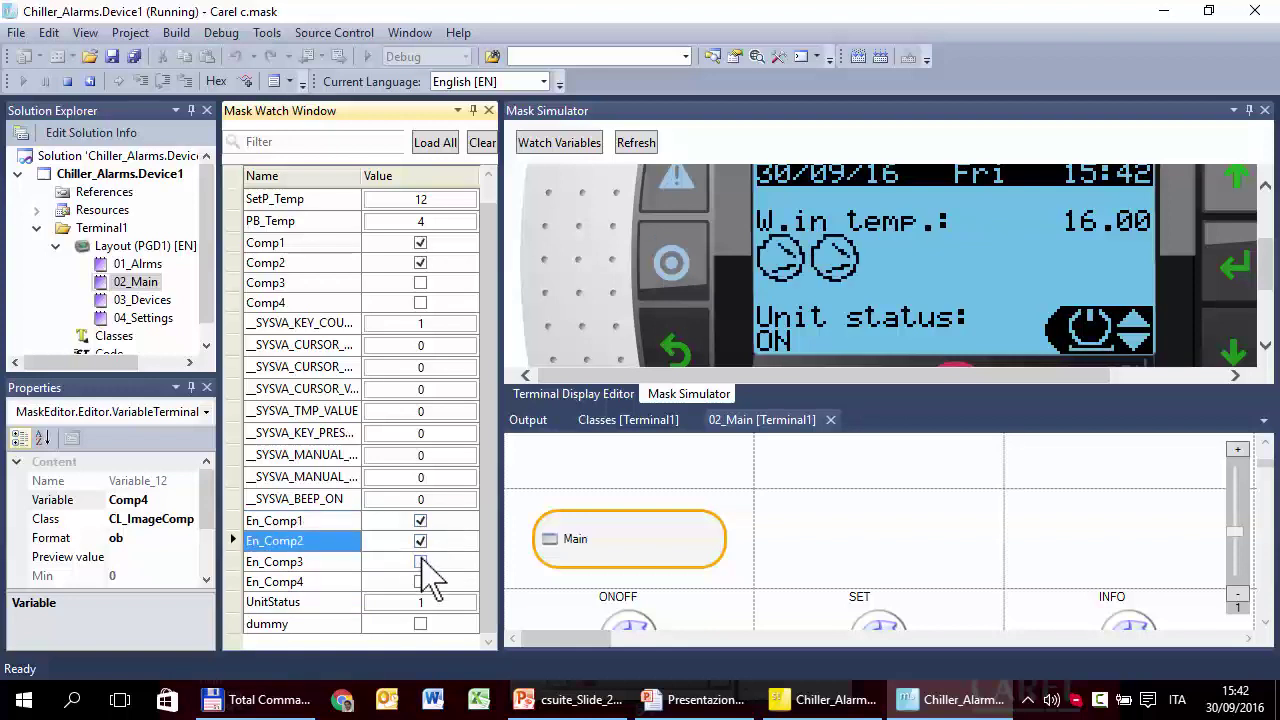
click(420, 562)
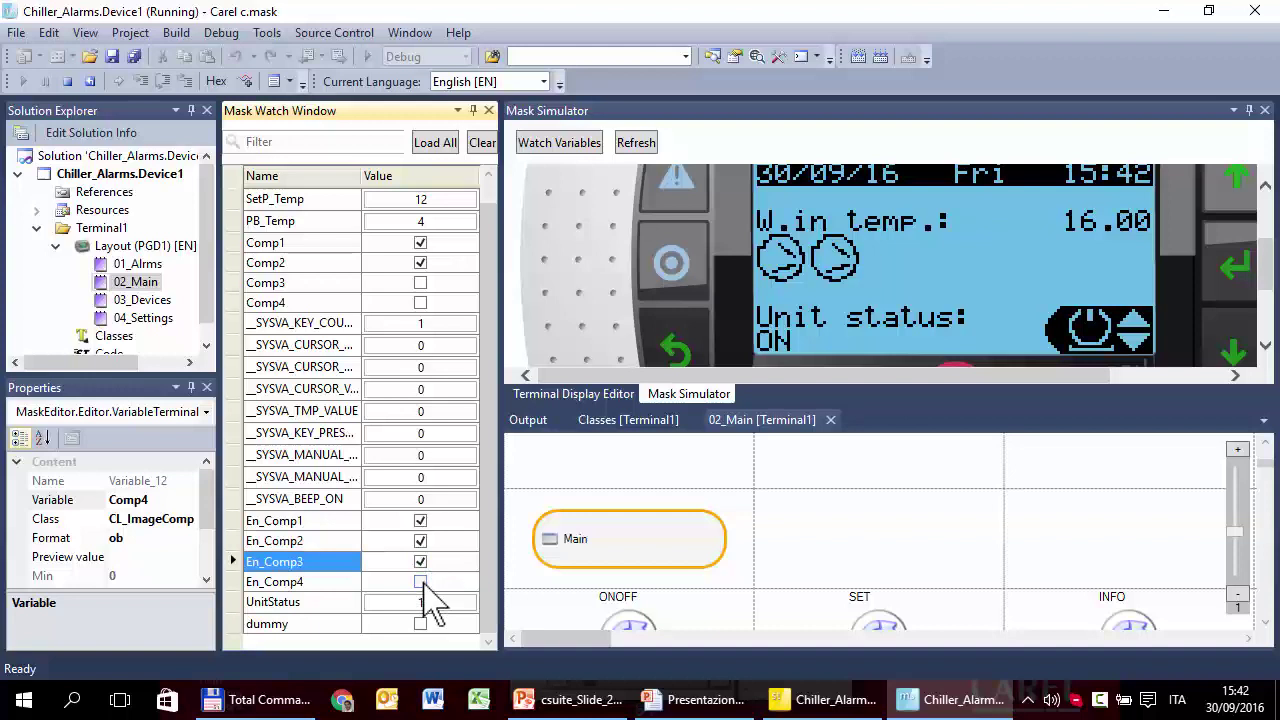
click(420, 582)
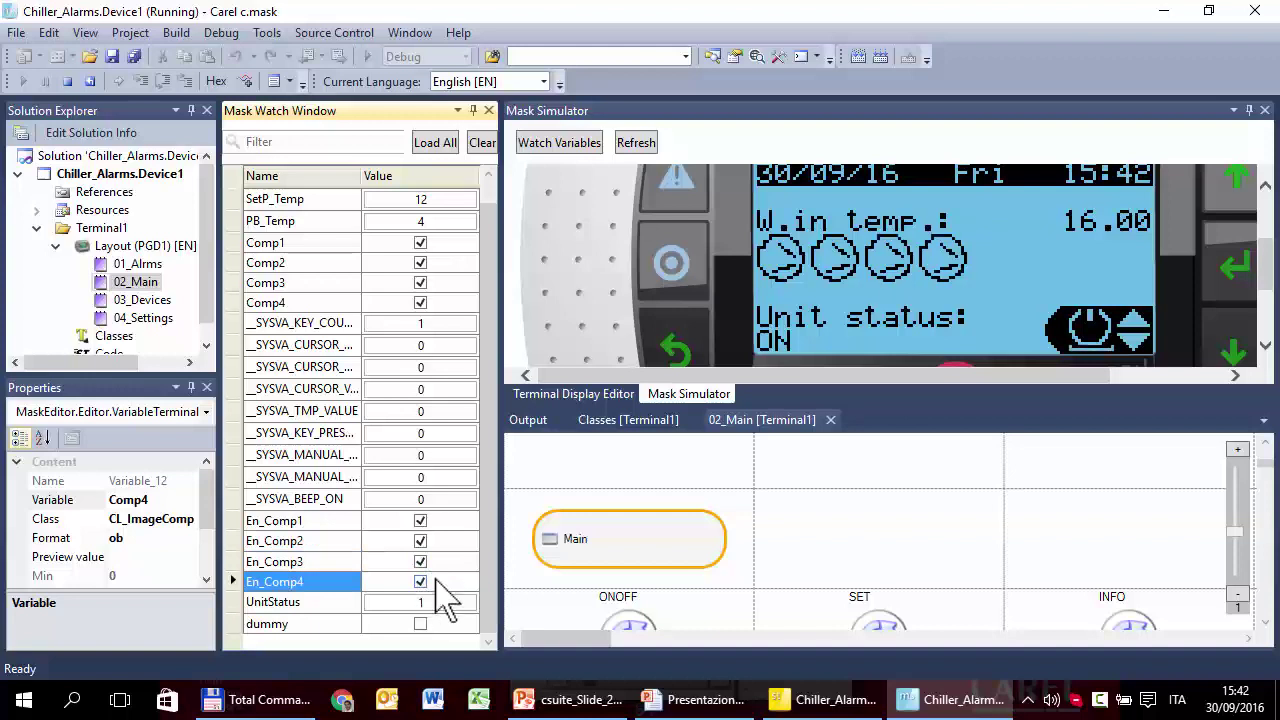
Disable En_Comp4 and En_Comp3 among the watched variables, and stop the mask simulation
click(418, 583)
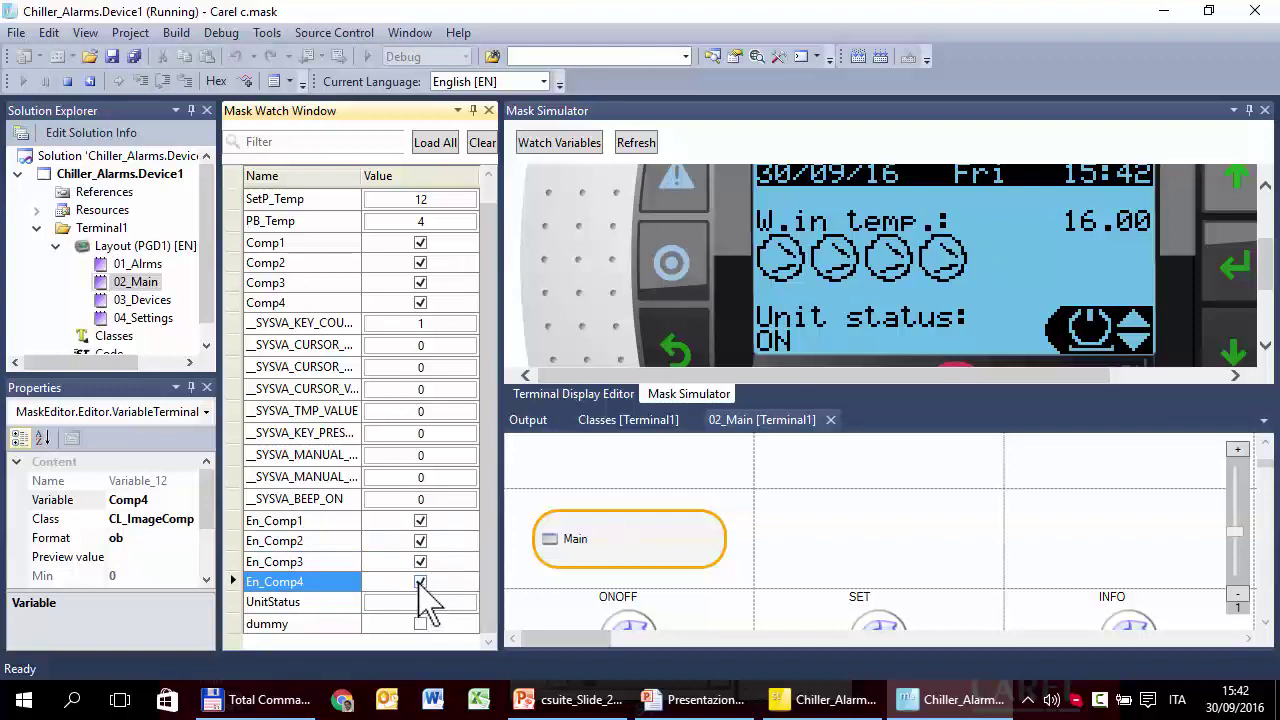
click(421, 561)
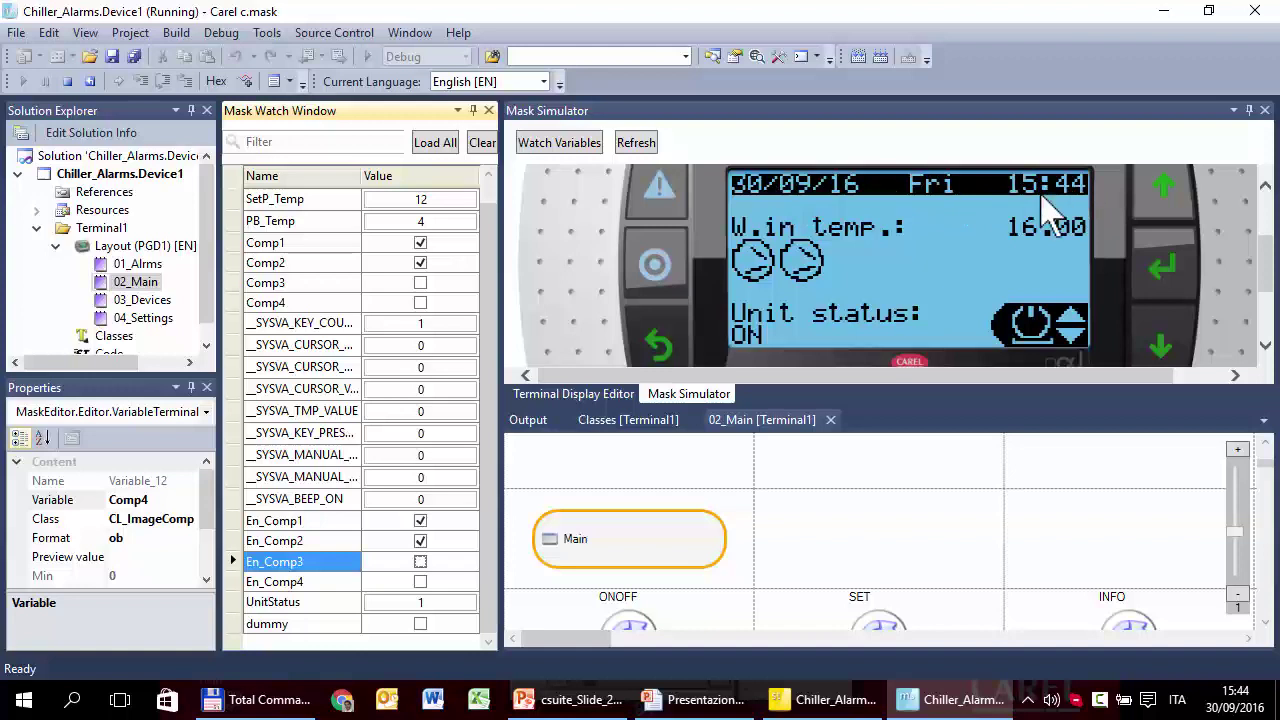
click(67, 81)
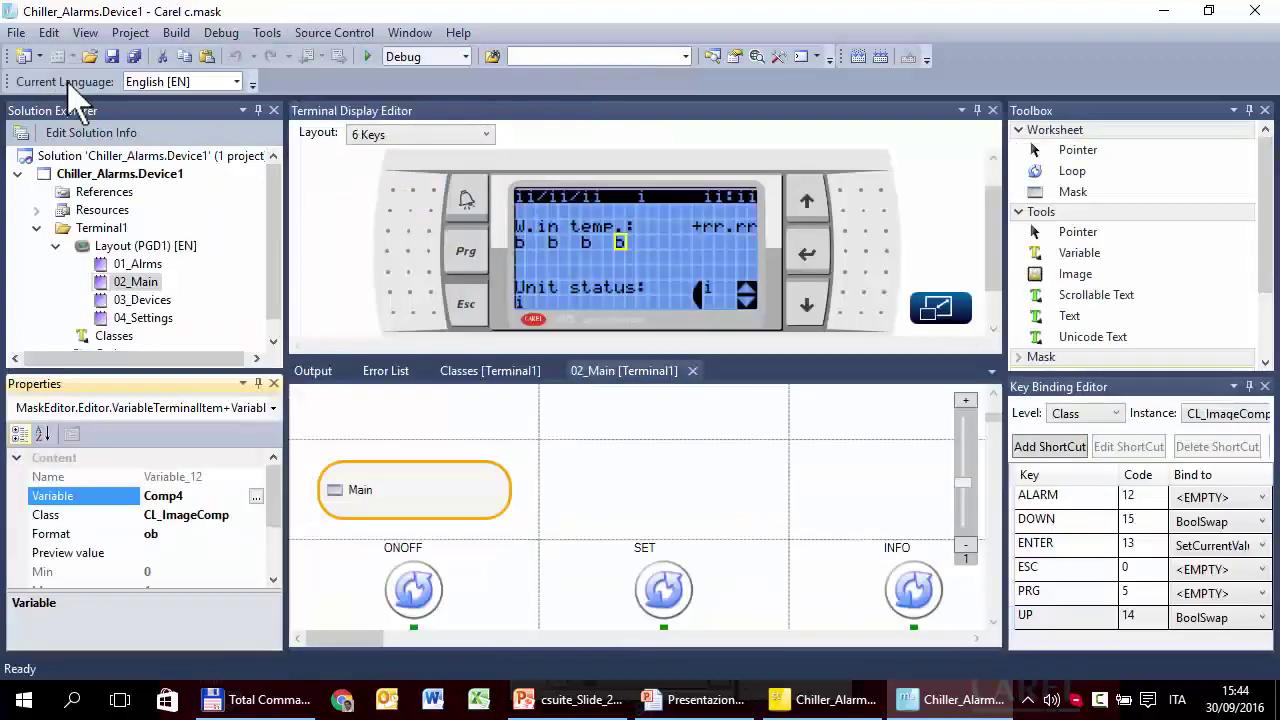
Shift the BLACK_ROWS_132X8 image on the main mask between rows 1 and 0 to compare the date line's reverse effect, ending at row 0
click(684, 207)
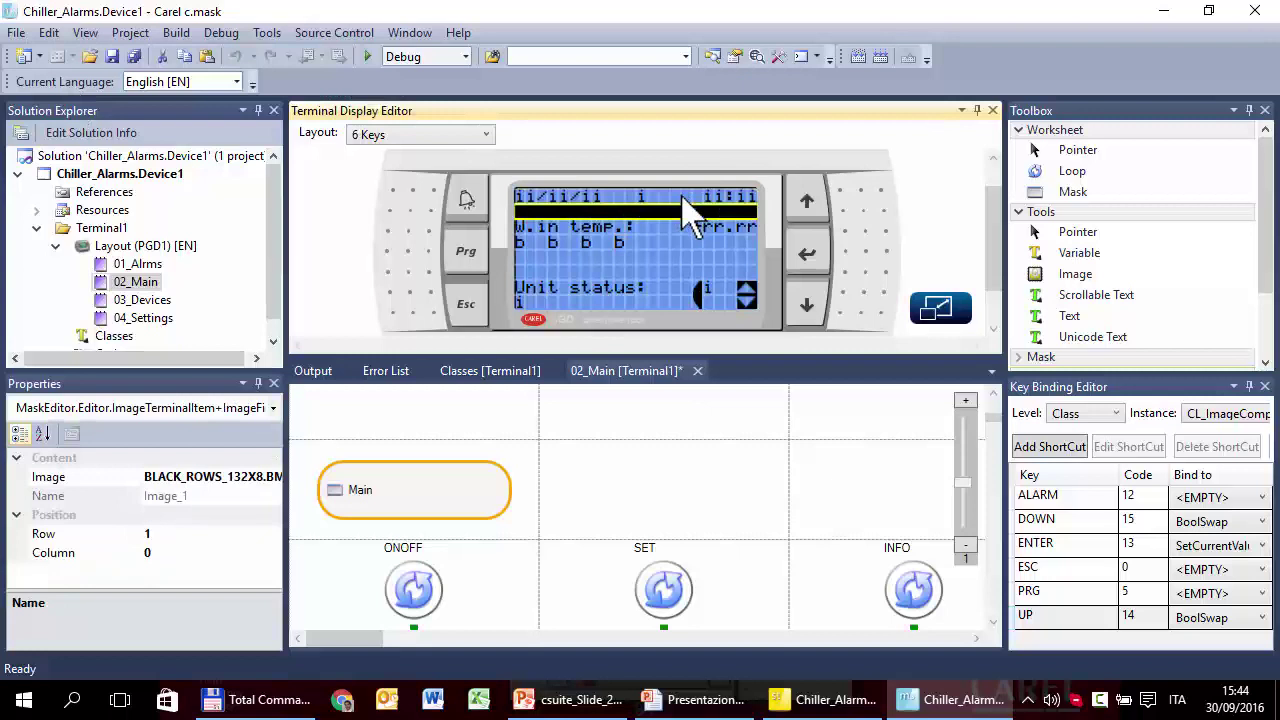
key(Up)
key(Down)
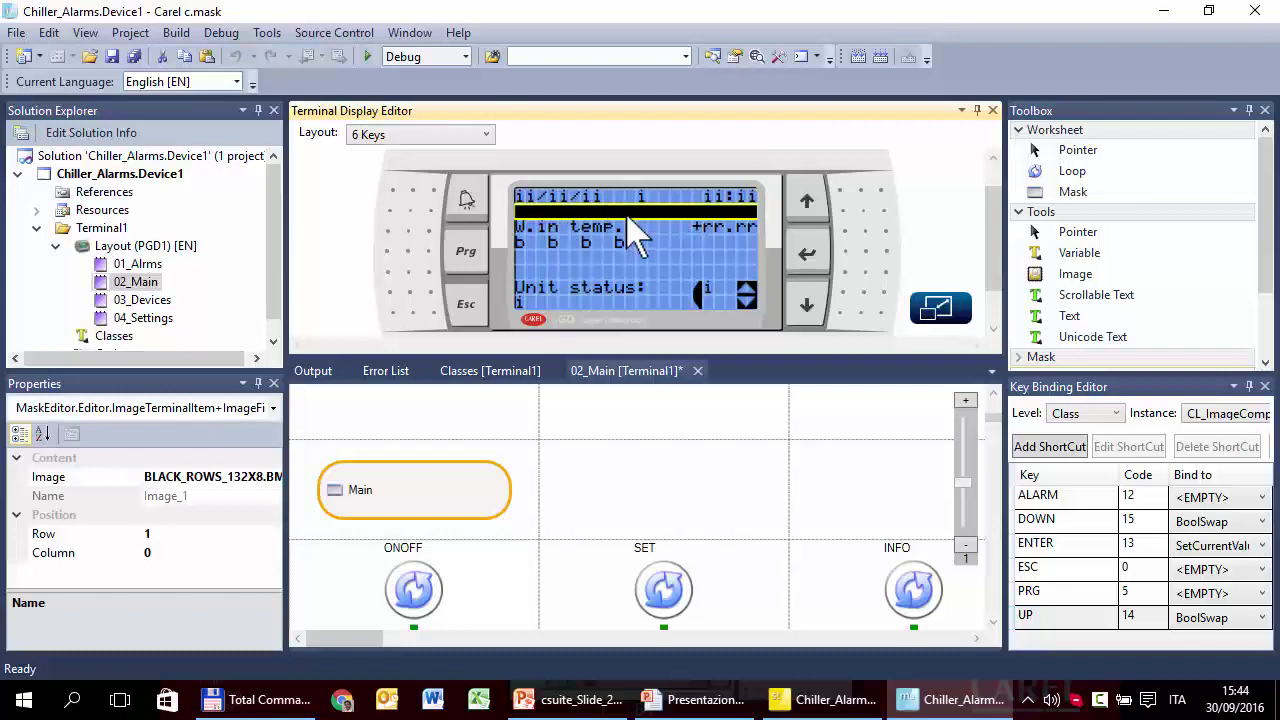
key(Up)
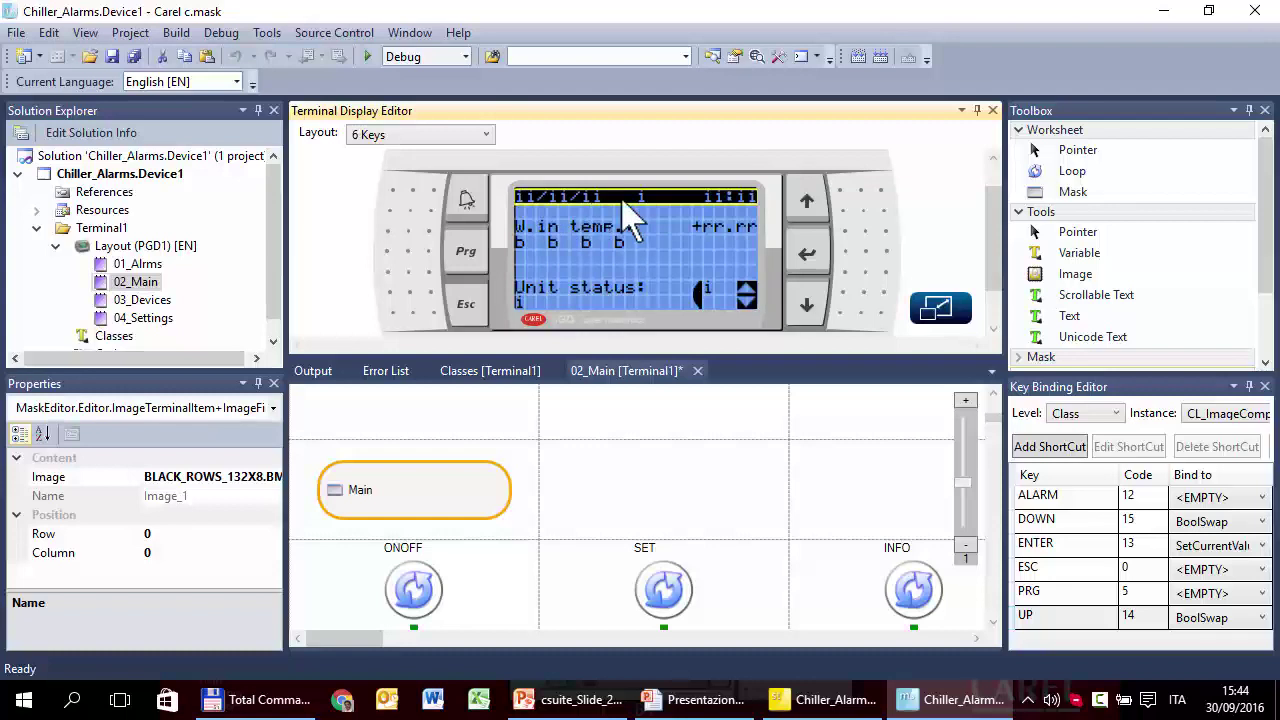
key(Down)
key(Up)
key(F9)
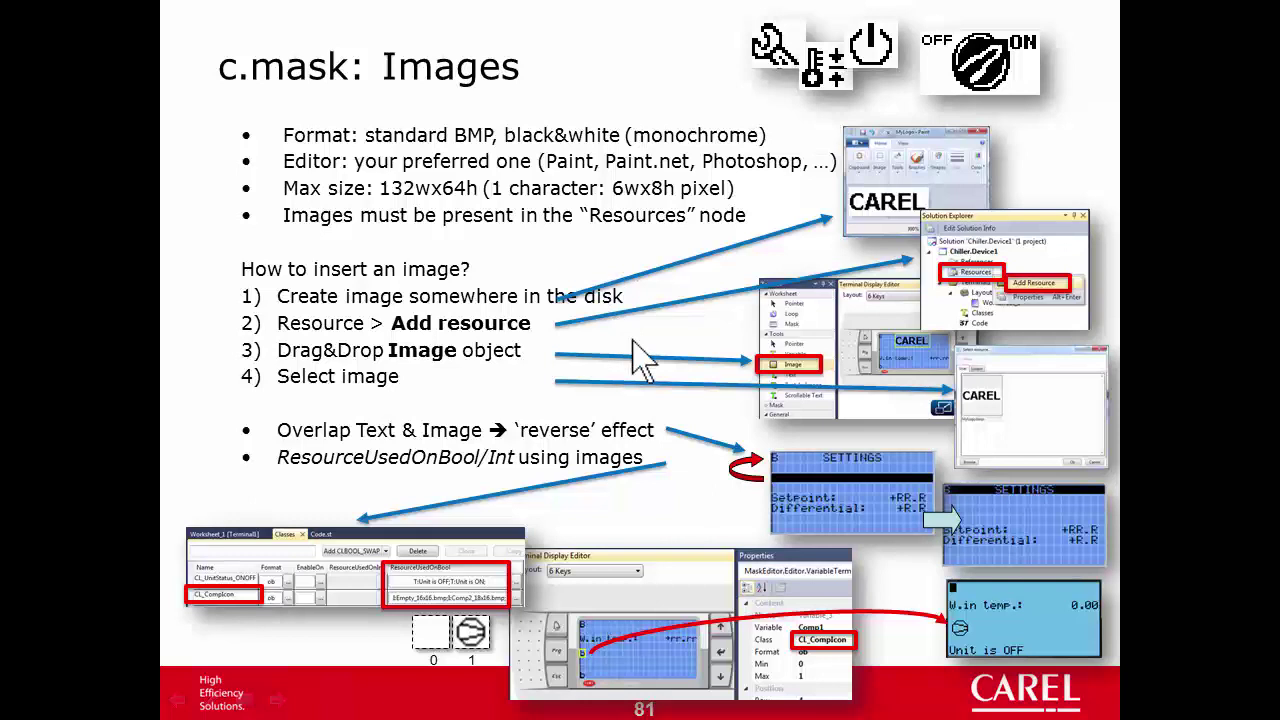